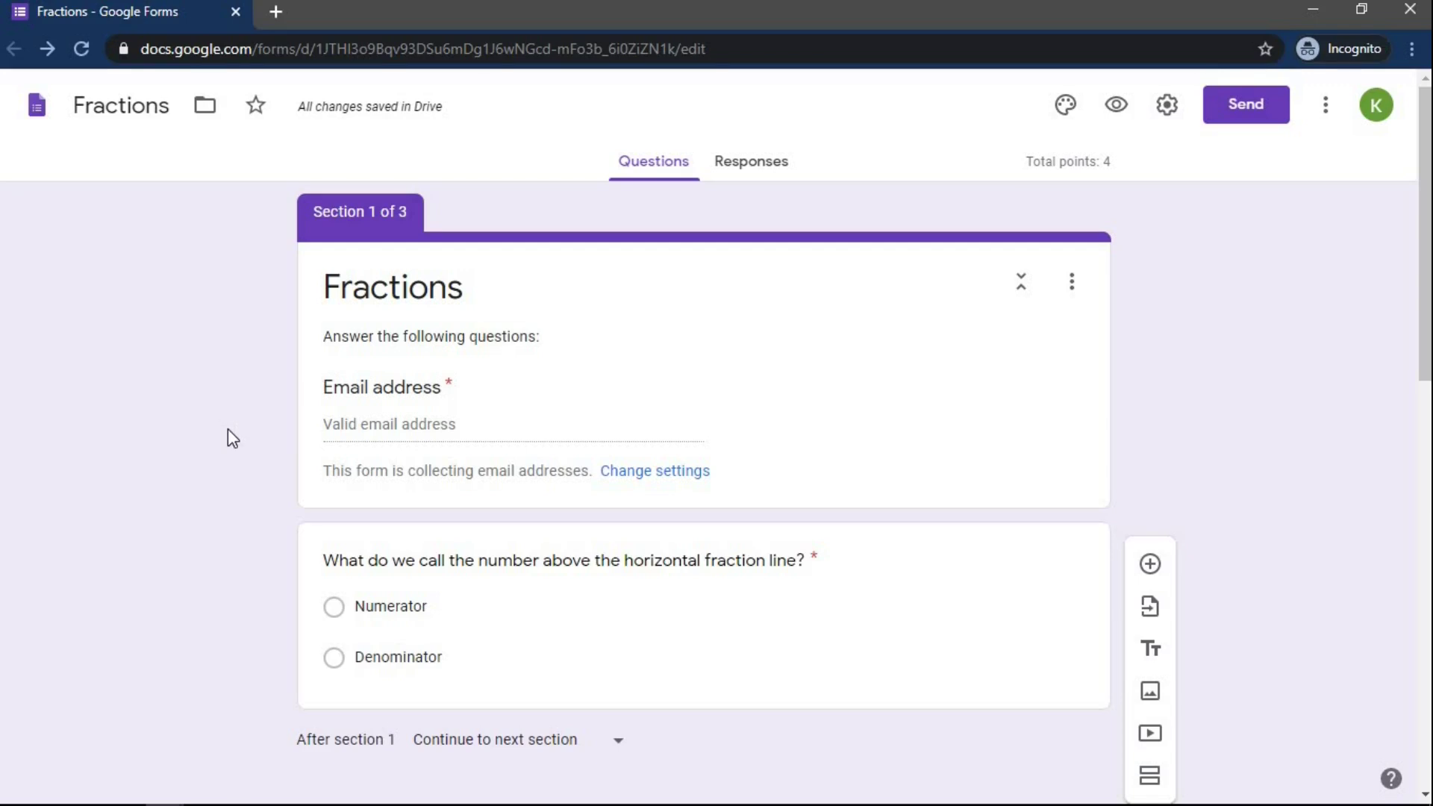
# Add an untitled fourth section after Section 3's checkbox question about fractions equal to 1/2
pyautogui.scroll(-1, 226, 430)
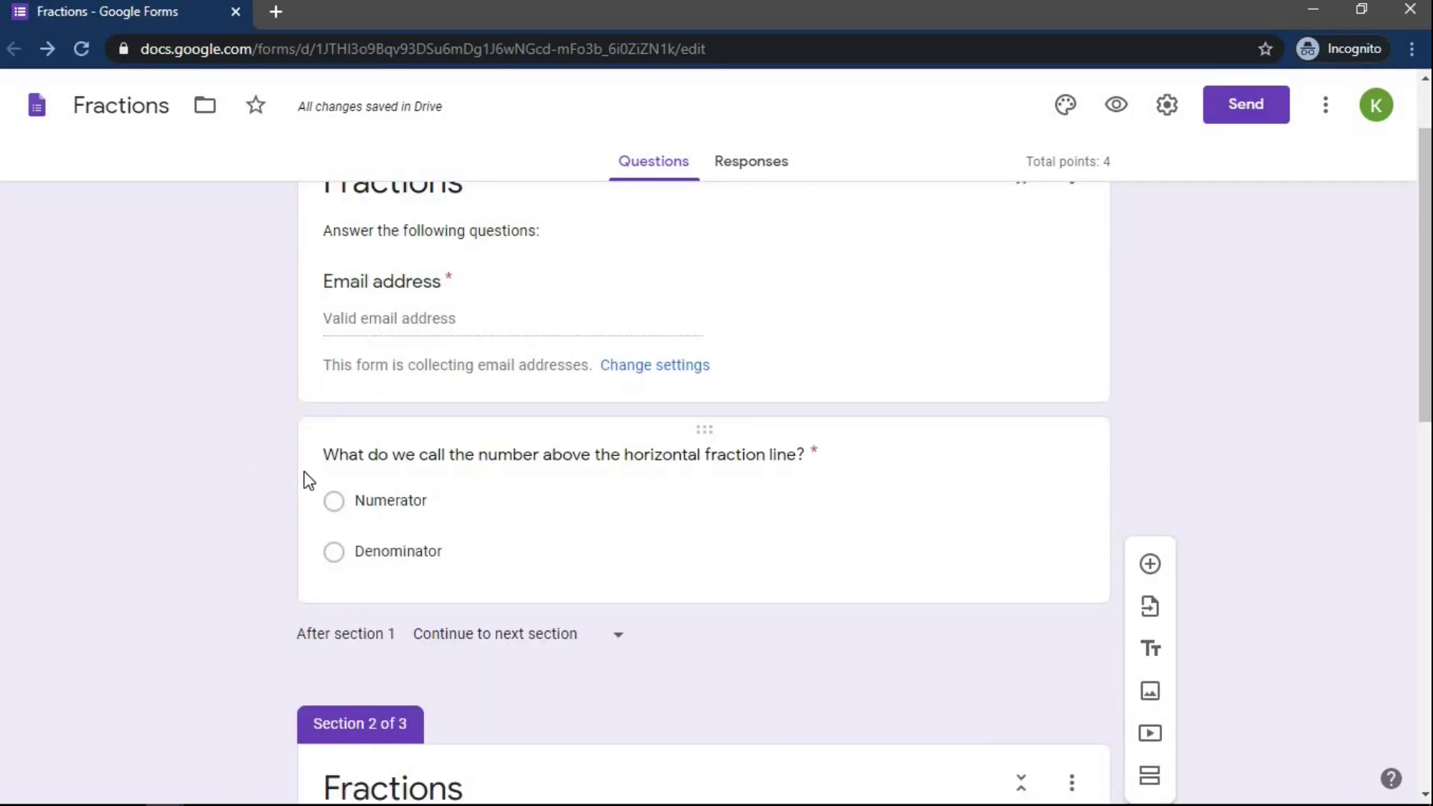
pyautogui.scroll(-4, 277, 469)
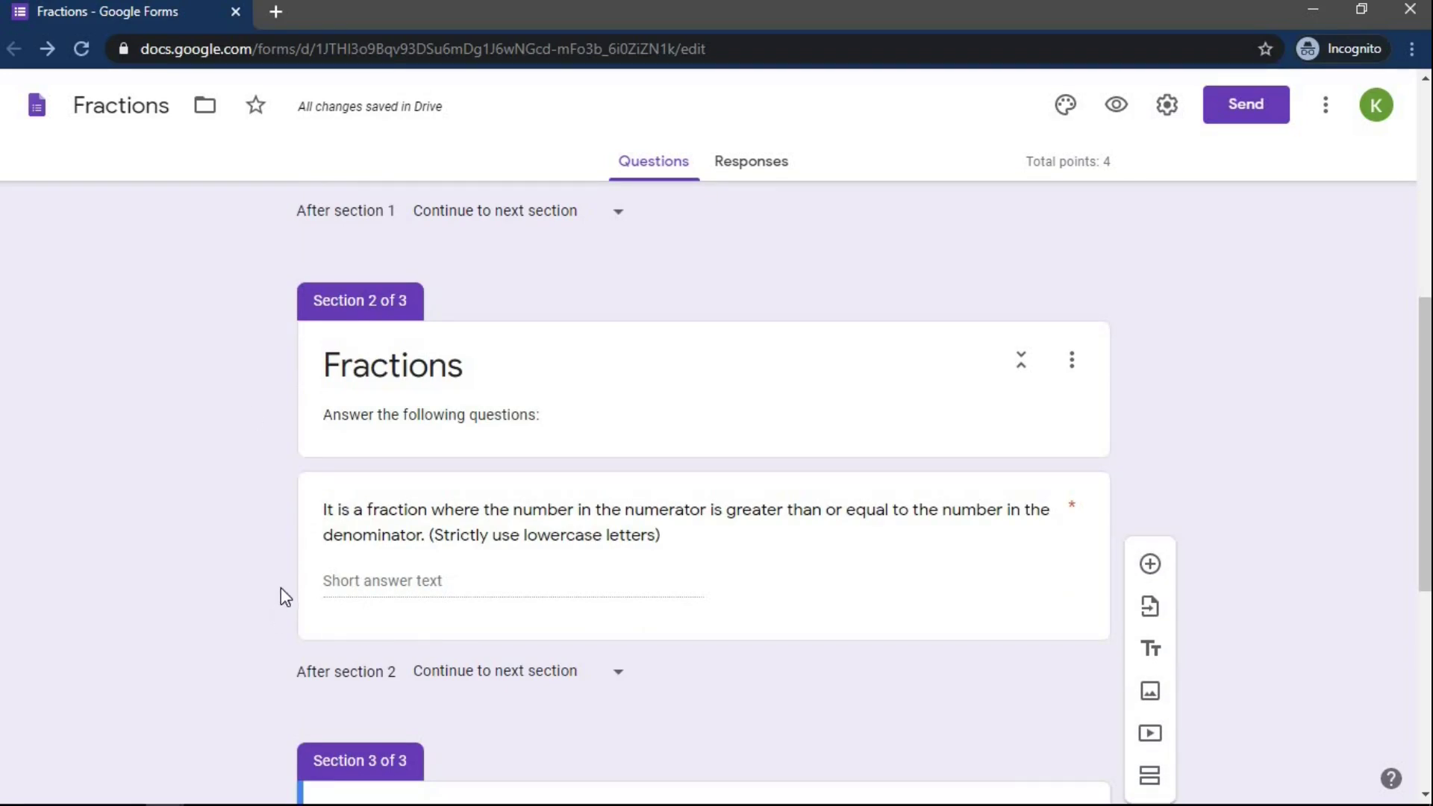
pyautogui.scroll(-5, 281, 589)
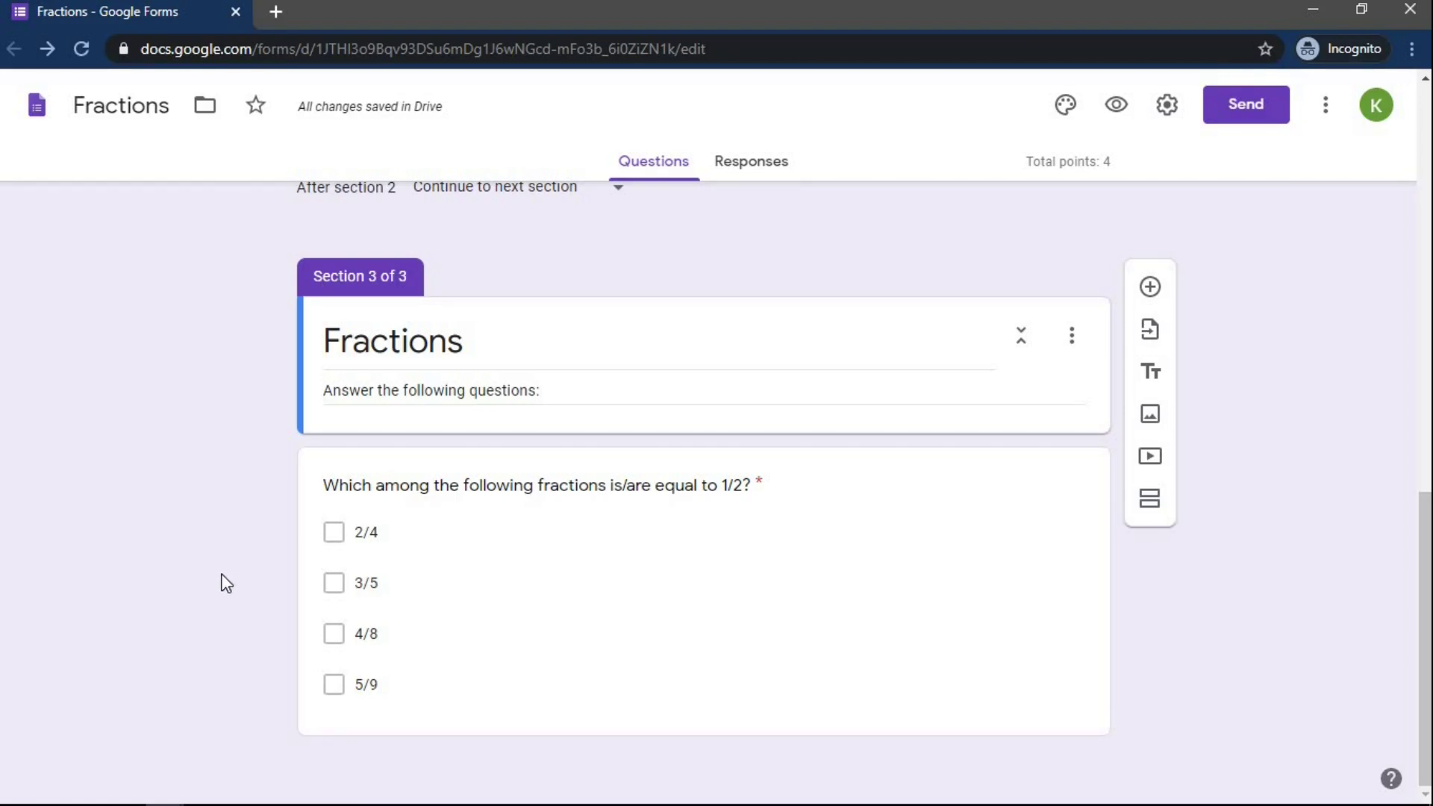
pyautogui.click(534, 344)
pyautogui.click(534, 344)
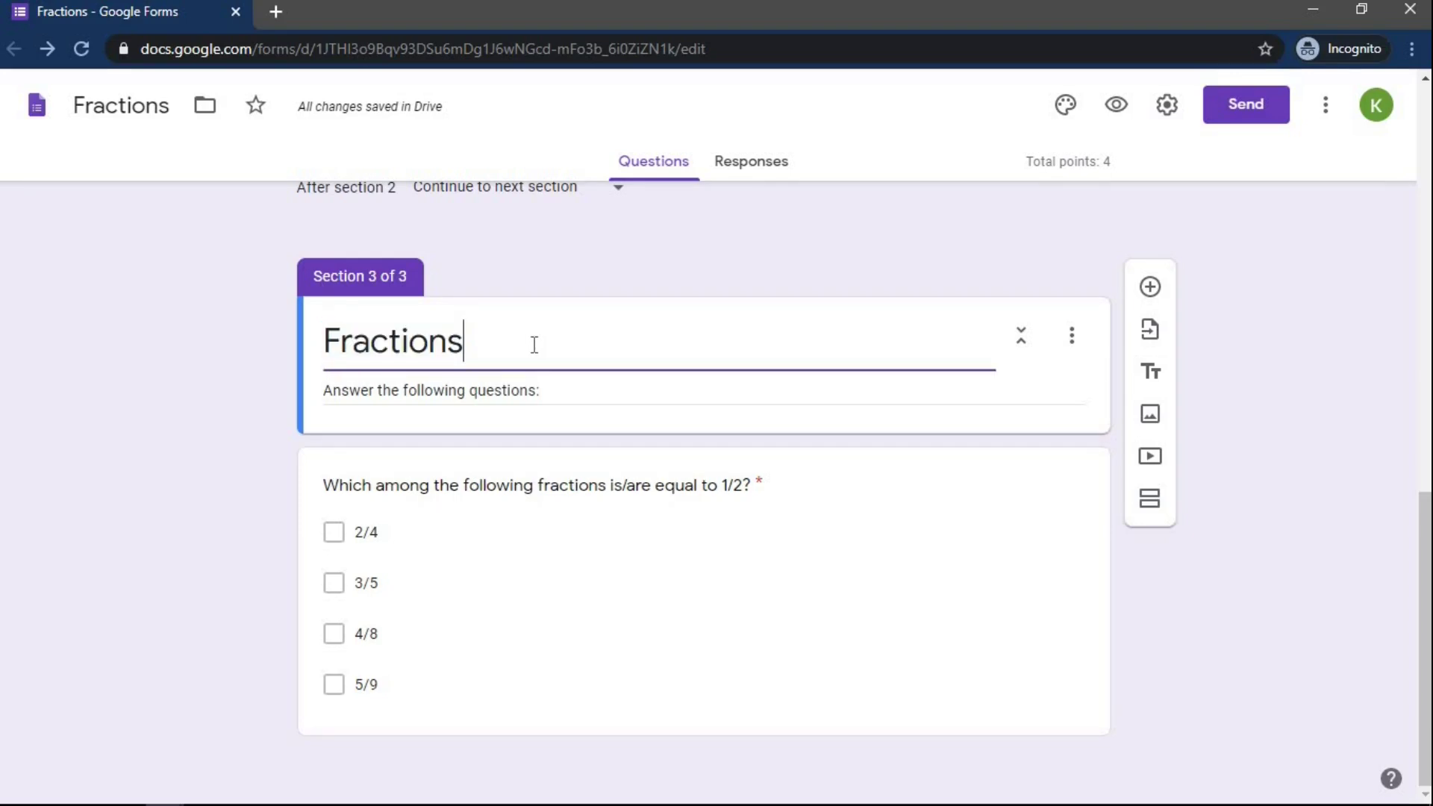
pyautogui.click(649, 502)
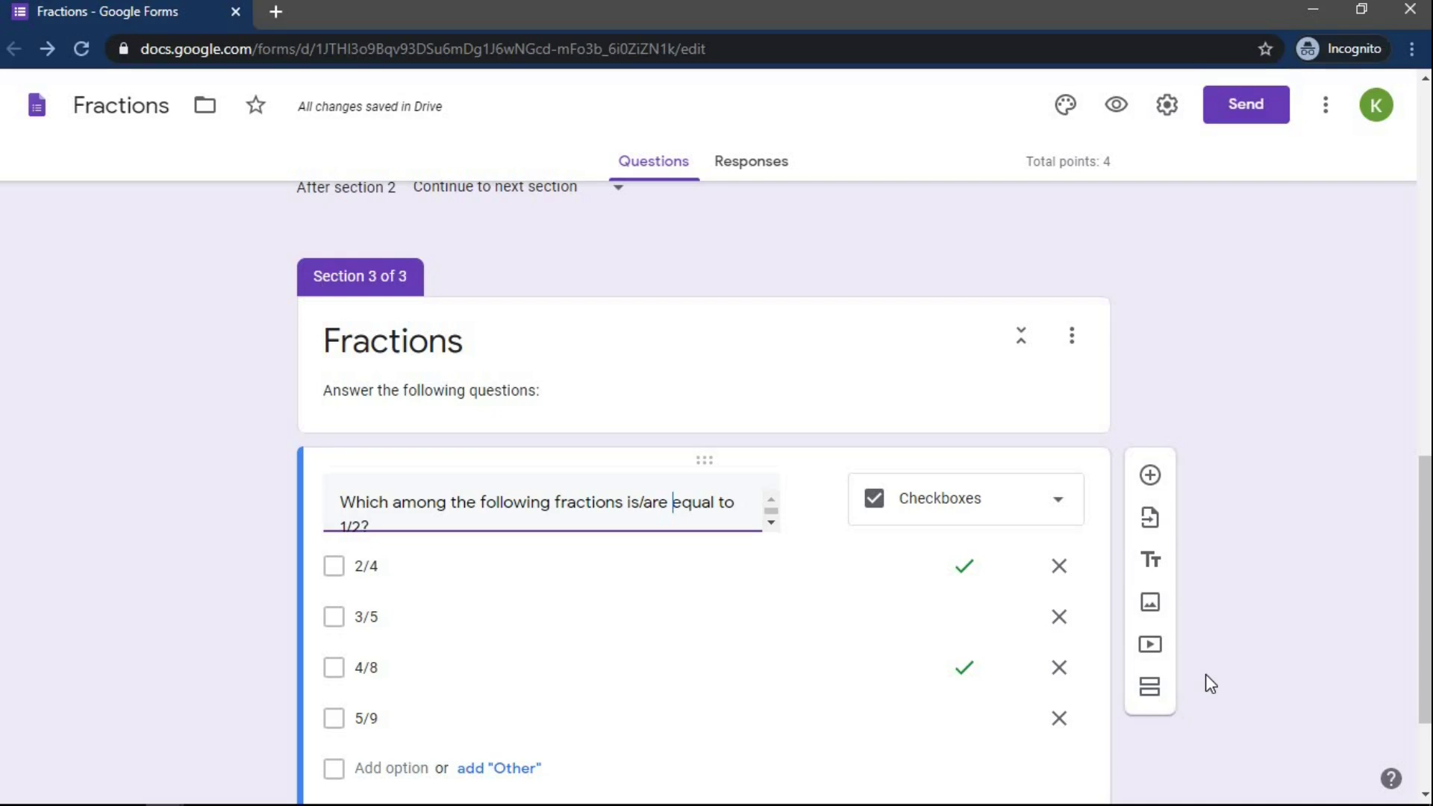
pyautogui.click(1150, 690)
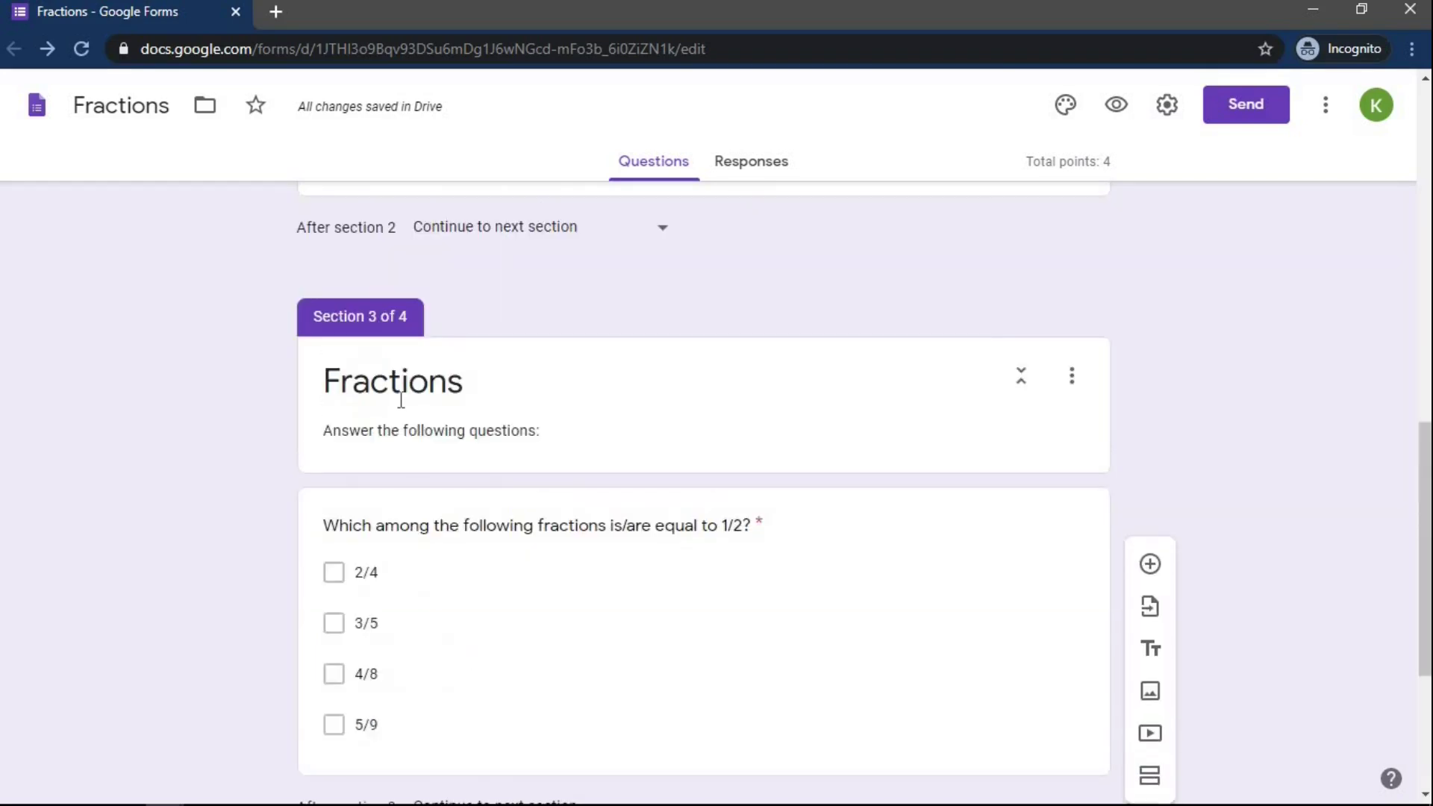
# Copy Section 3's title 'Fractions' into the new section's title
pyautogui.doubleClick(392, 381)
pyautogui.hotkey('ctrl', 'c')
pyautogui.rightClick(396, 384)
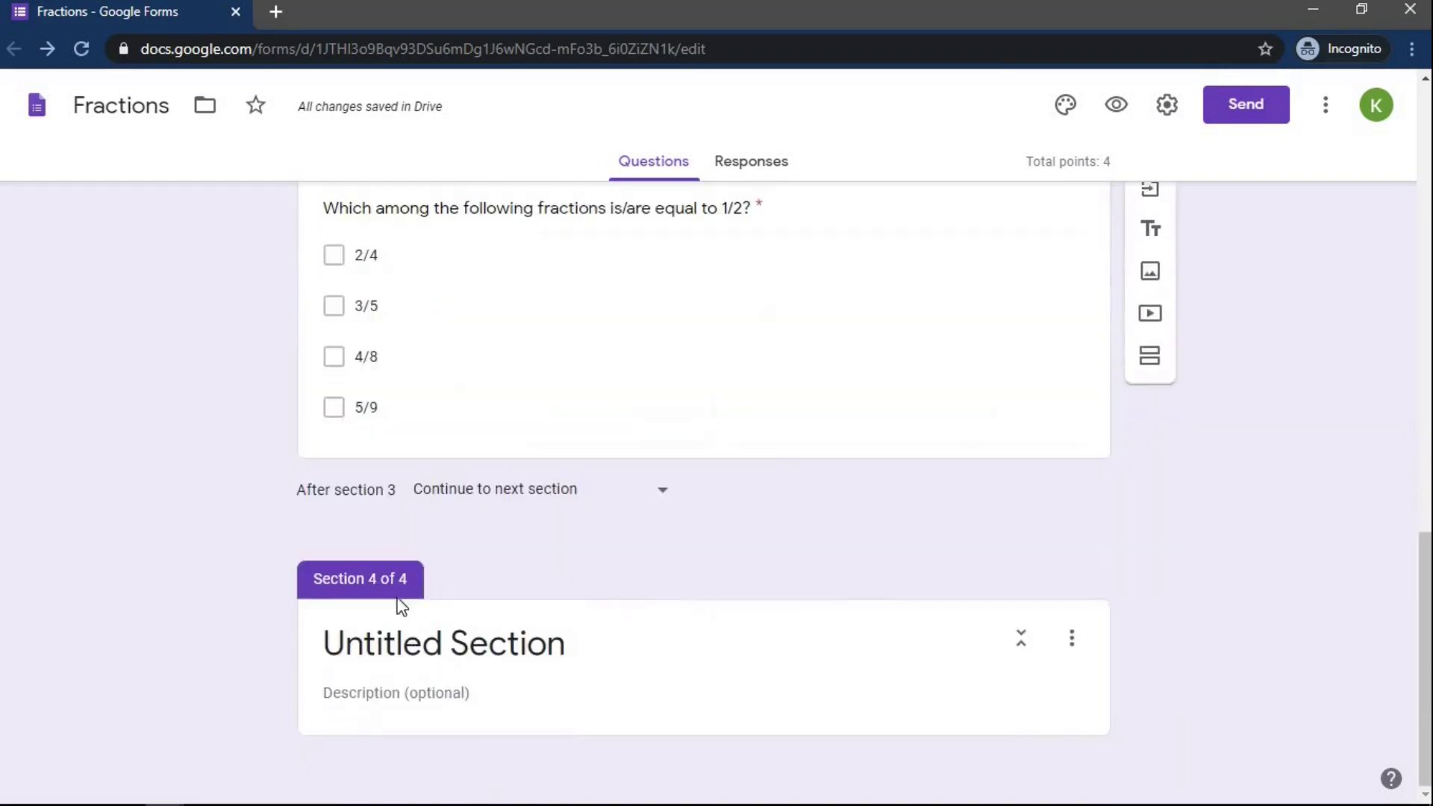
pyautogui.tripleClick(423, 646)
pyautogui.rightClick(423, 650)
pyautogui.click(481, 419)
# Copy the description 'Answer the following questions:' into Section 4's description
pyautogui.scroll(4, 474, 458)
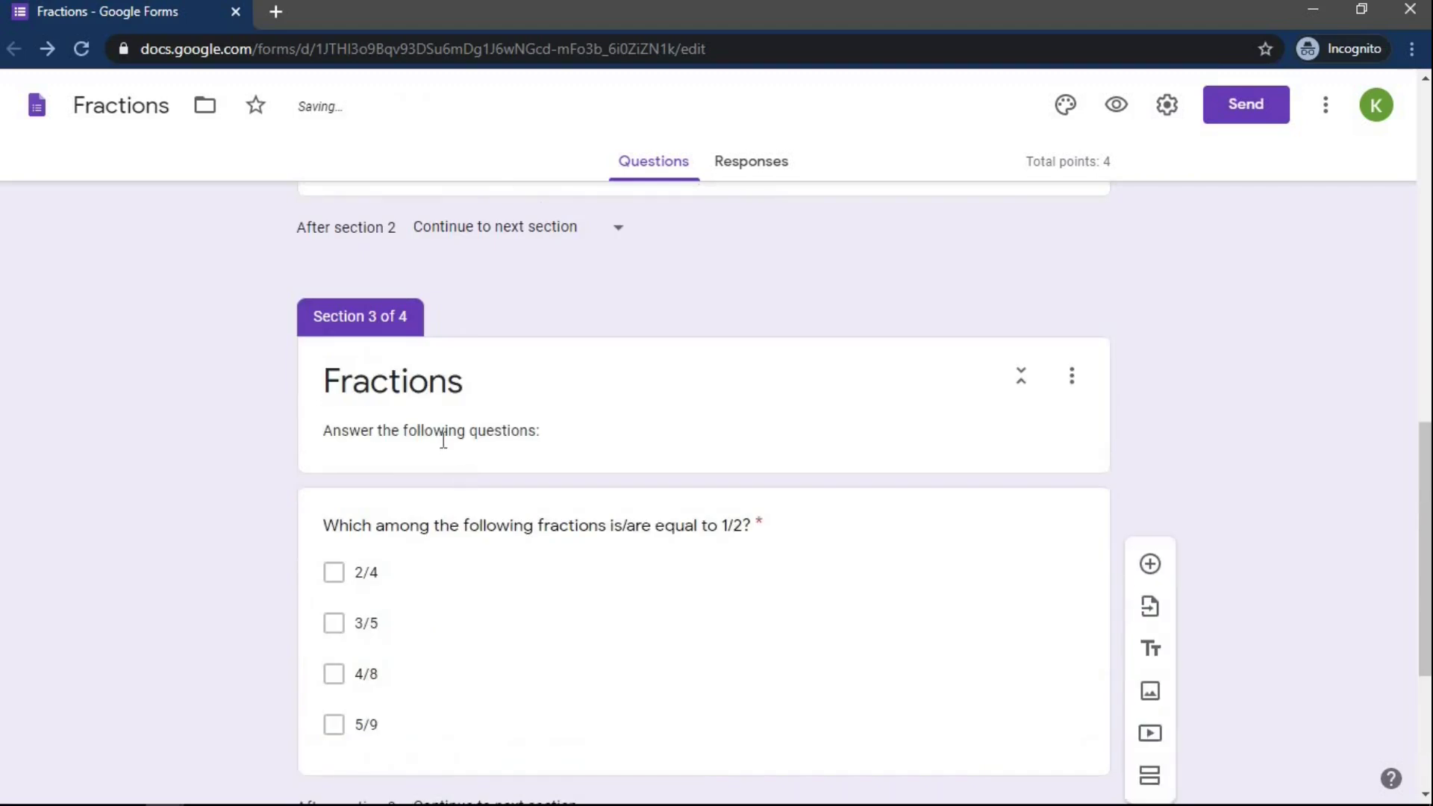
pyautogui.tripleClick(442, 431)
pyautogui.rightClick(443, 436)
pyautogui.click(474, 484)
pyautogui.scroll(-4, 474, 483)
pyautogui.rightClick(396, 691)
pyautogui.click(463, 526)
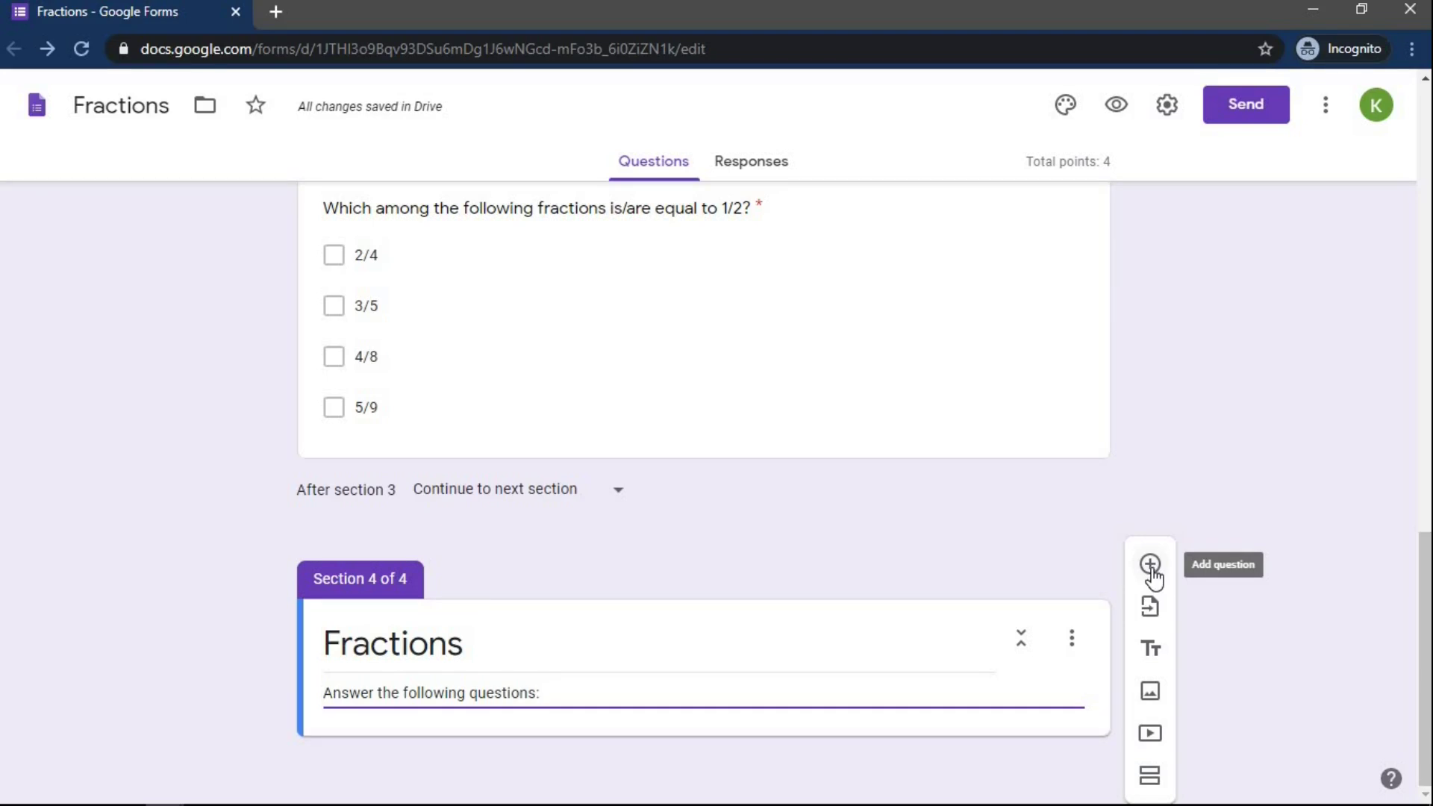
# Insert a new question in Section 4, keeping its type as Multiple choice
pyautogui.click(1150, 565)
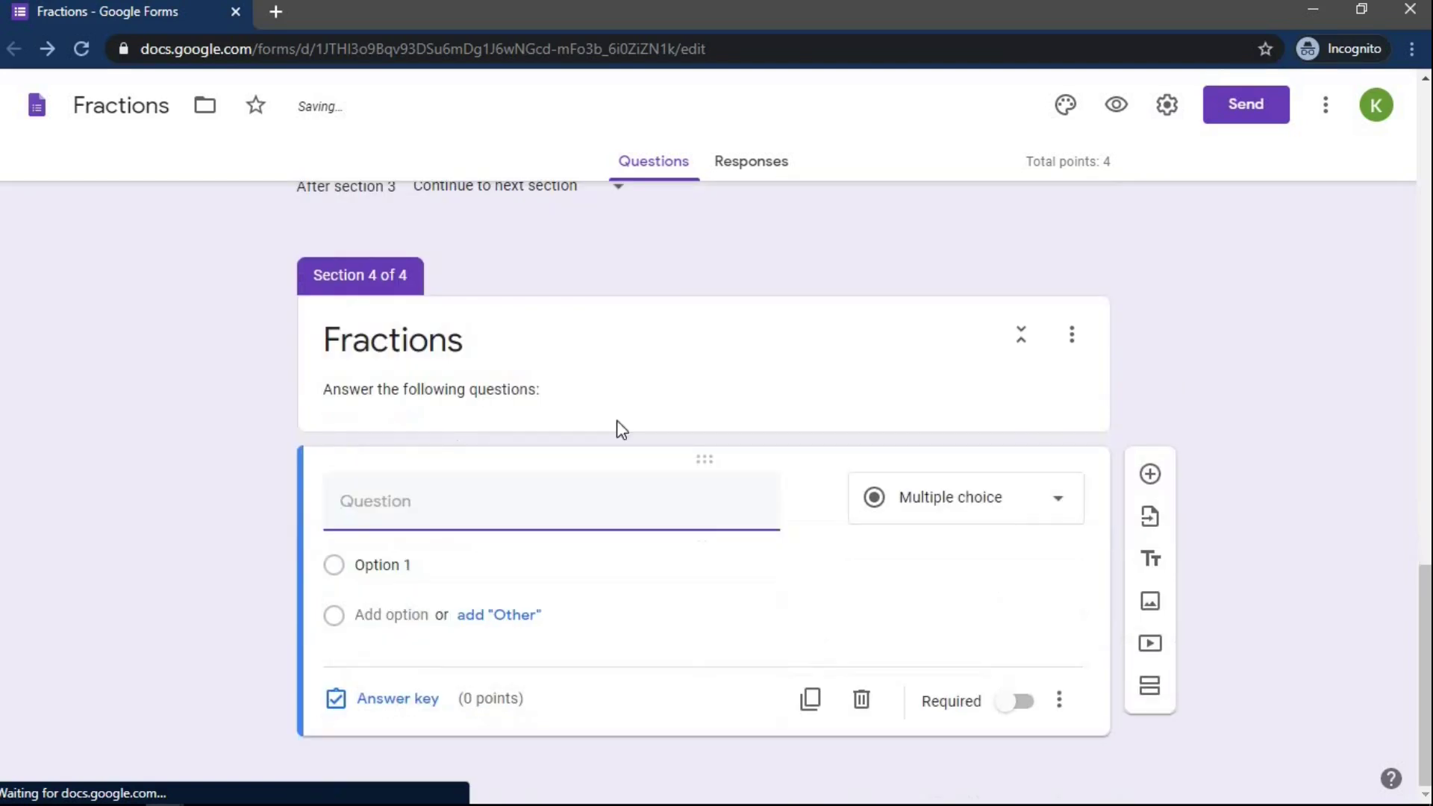
pyautogui.click(912, 519)
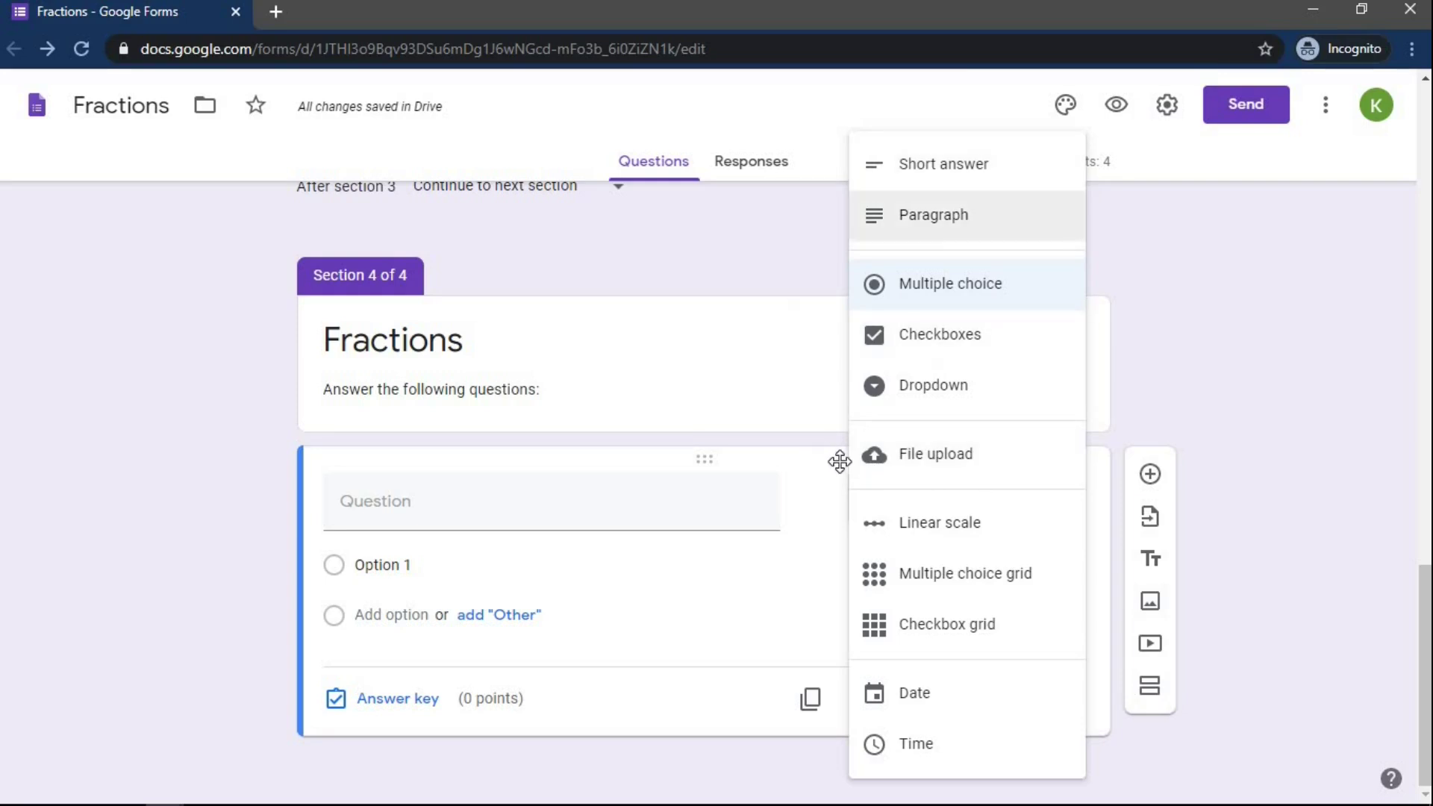
pyautogui.click(596, 515)
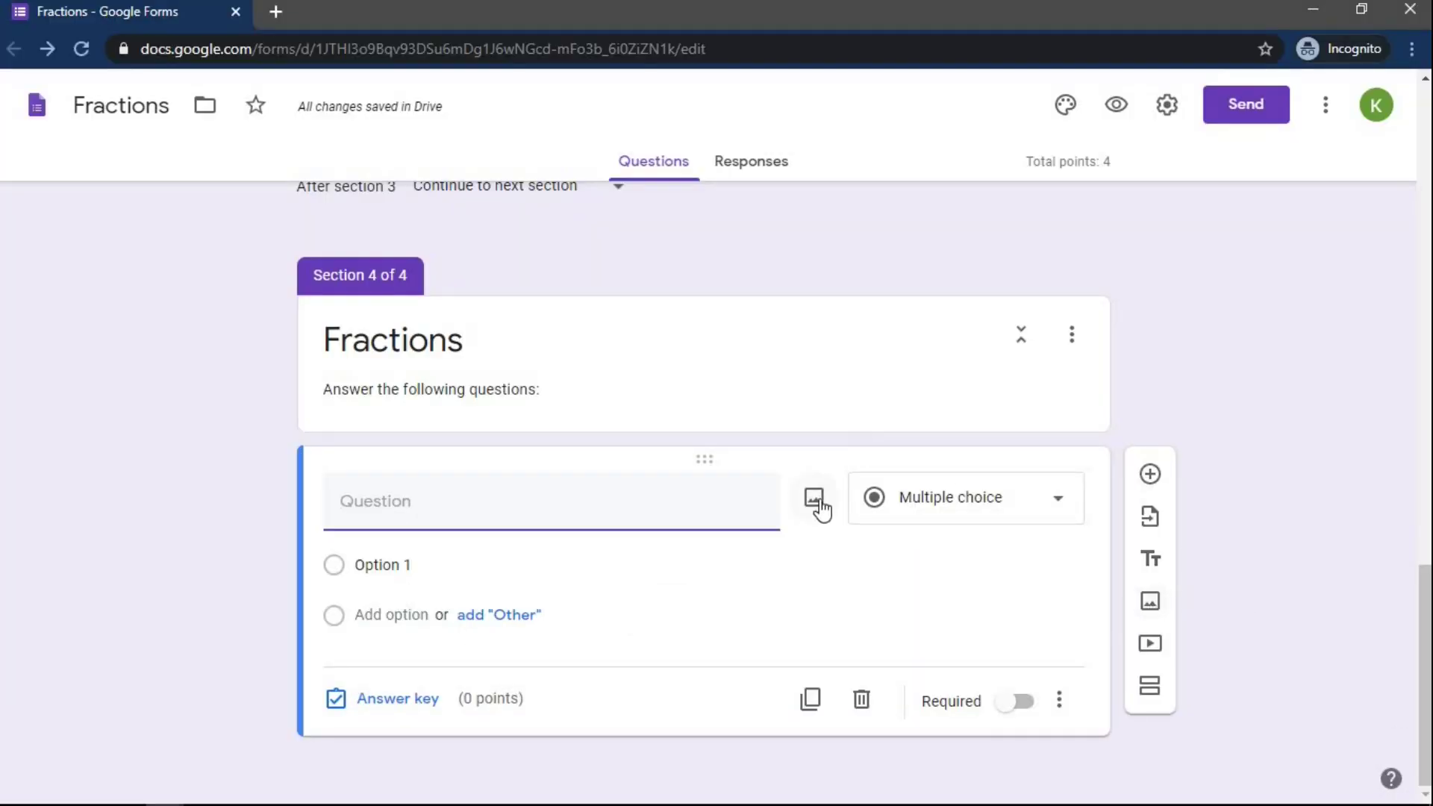
# Choose the Question image (1/5 + 3/5 = ?) from Desktop > Fractions for the new question
pyautogui.click(819, 502)
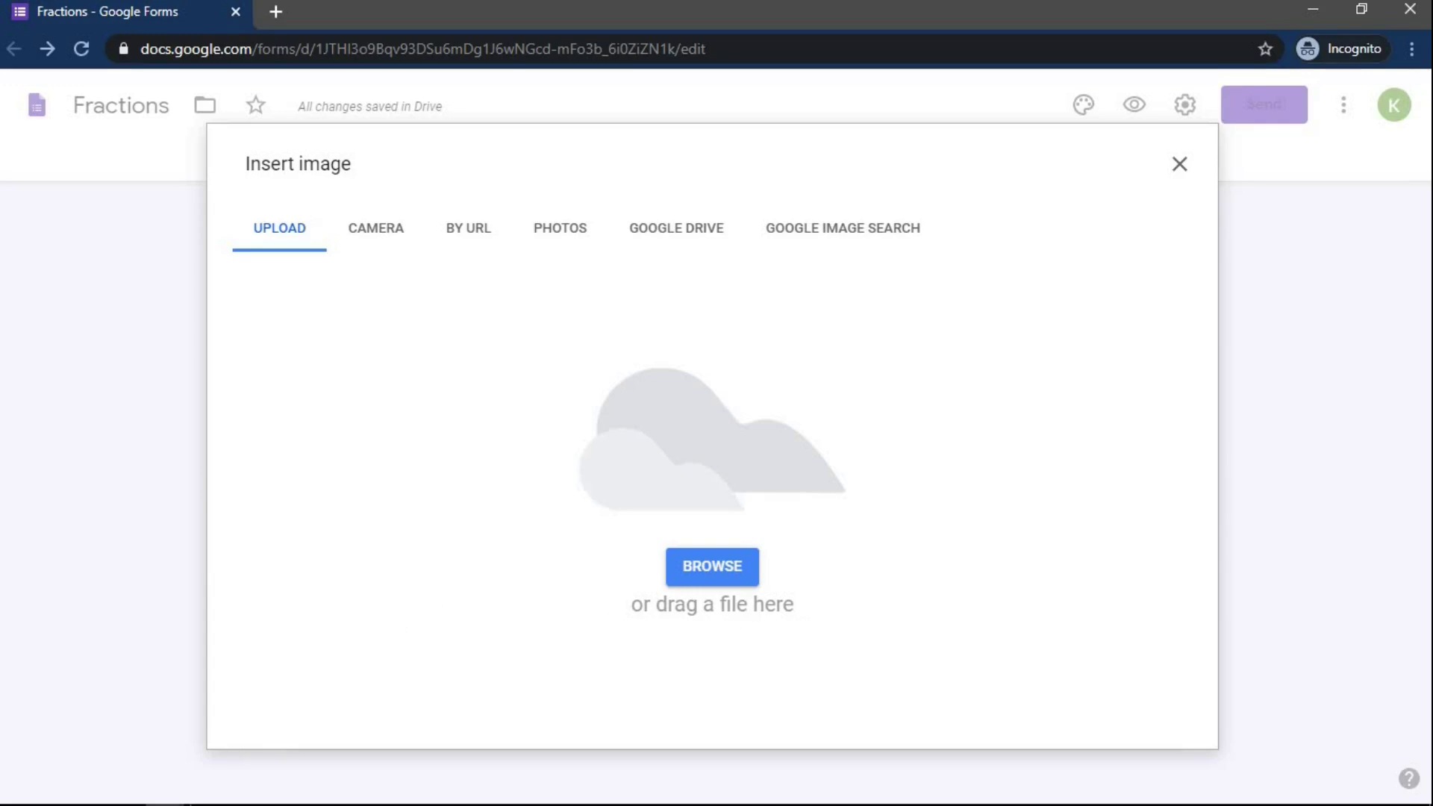
pyautogui.click(131, 795)
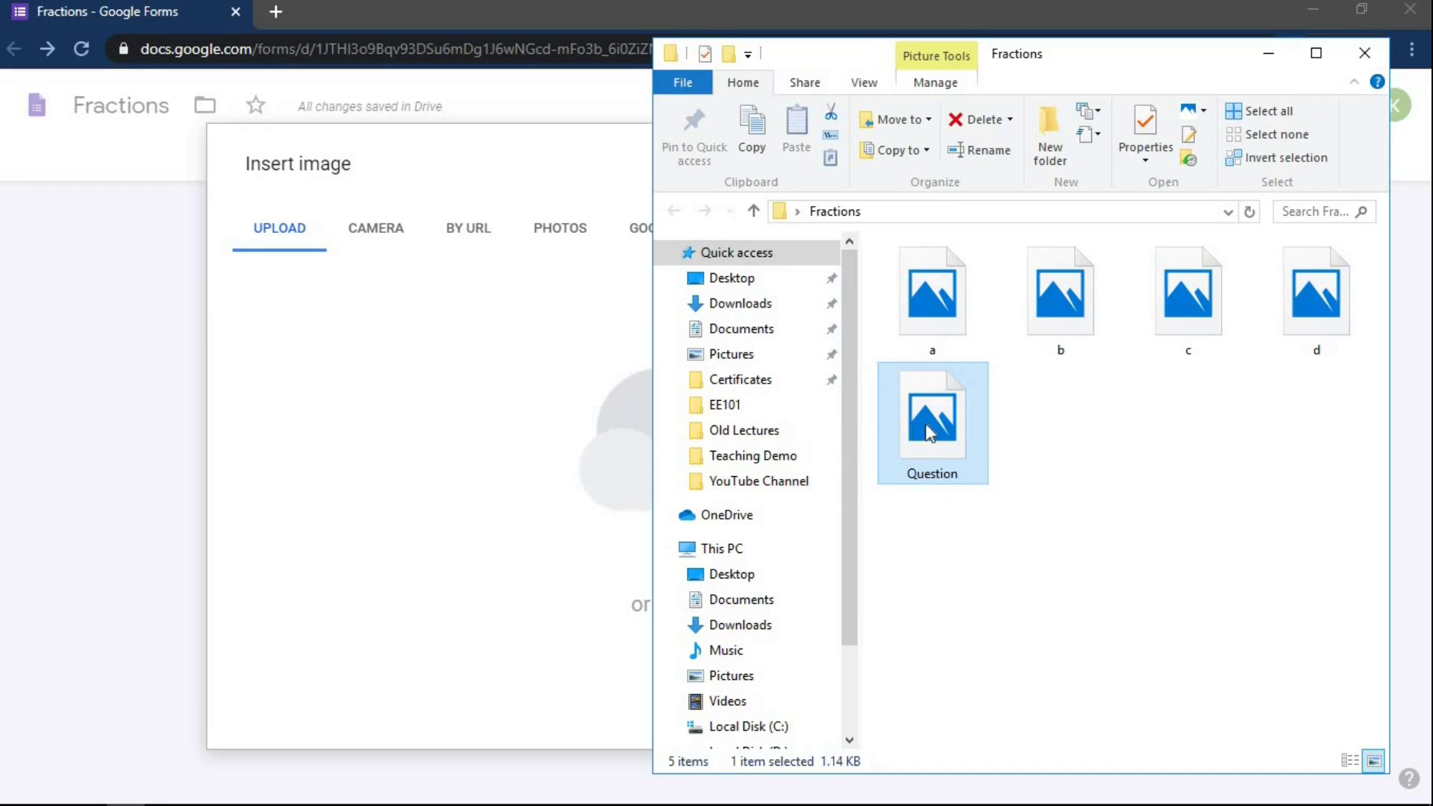
pyautogui.moveTo(926, 418); pyautogui.dragTo(693, 463)
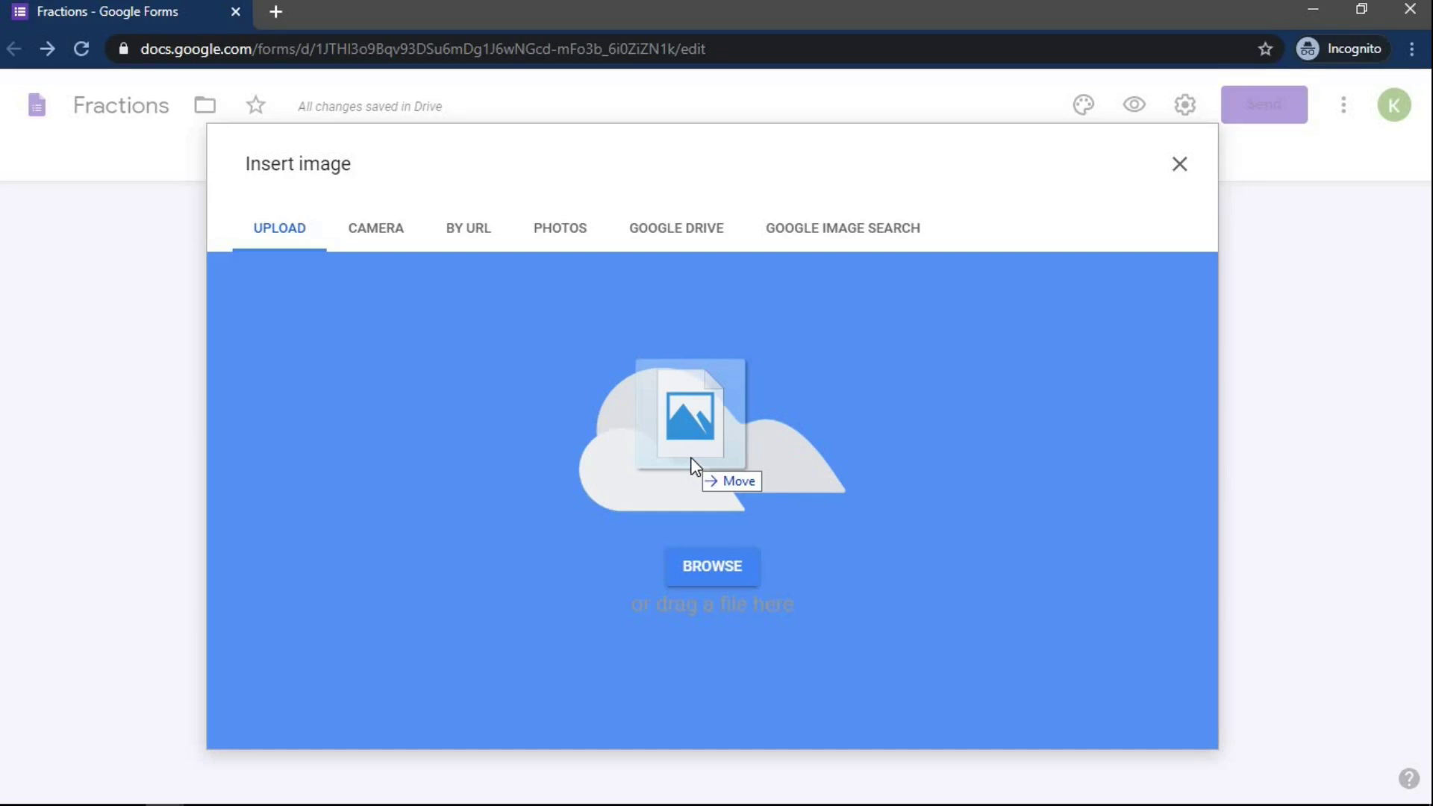
pyautogui.moveTo(691, 458); pyautogui.dragTo(691, 458)
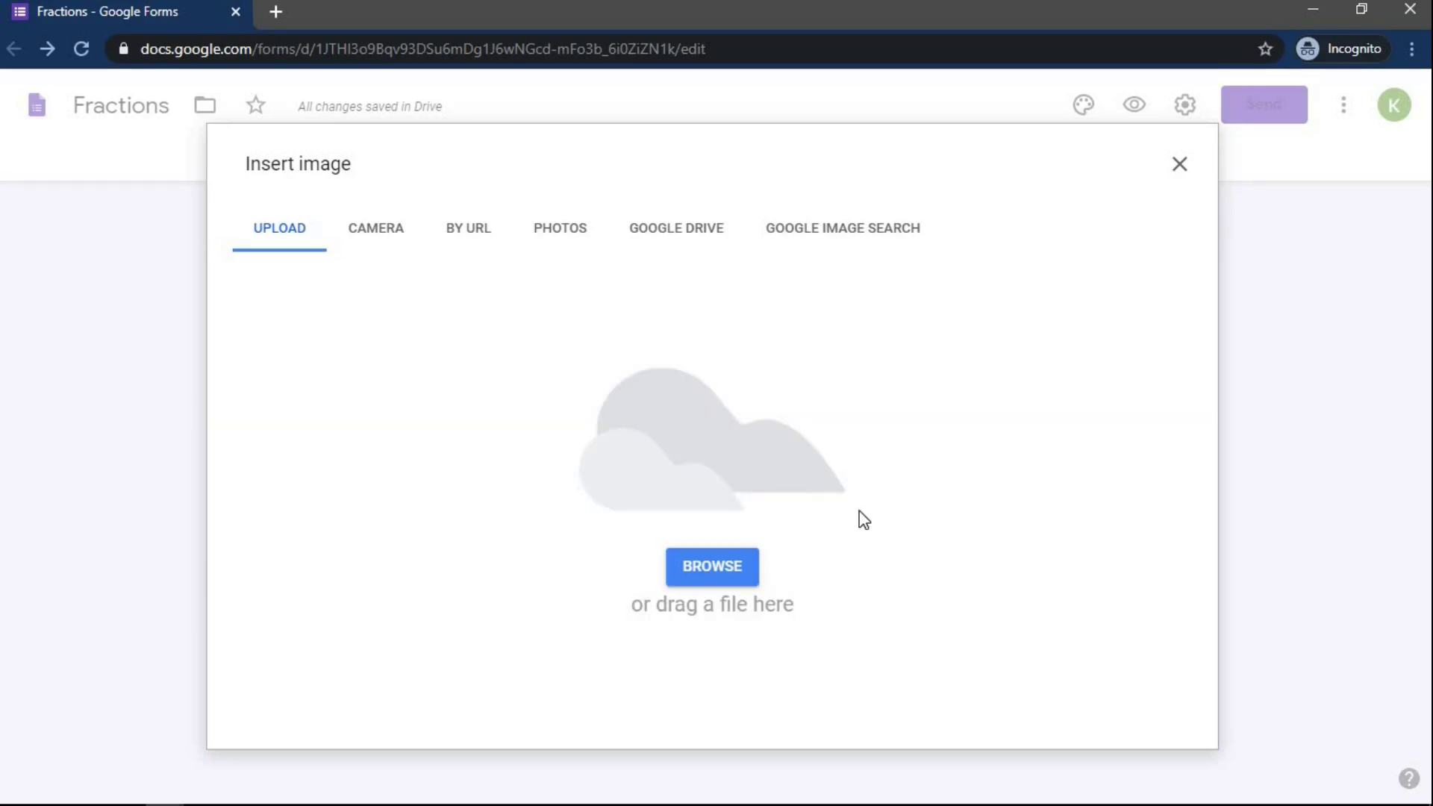
pyautogui.click(723, 573)
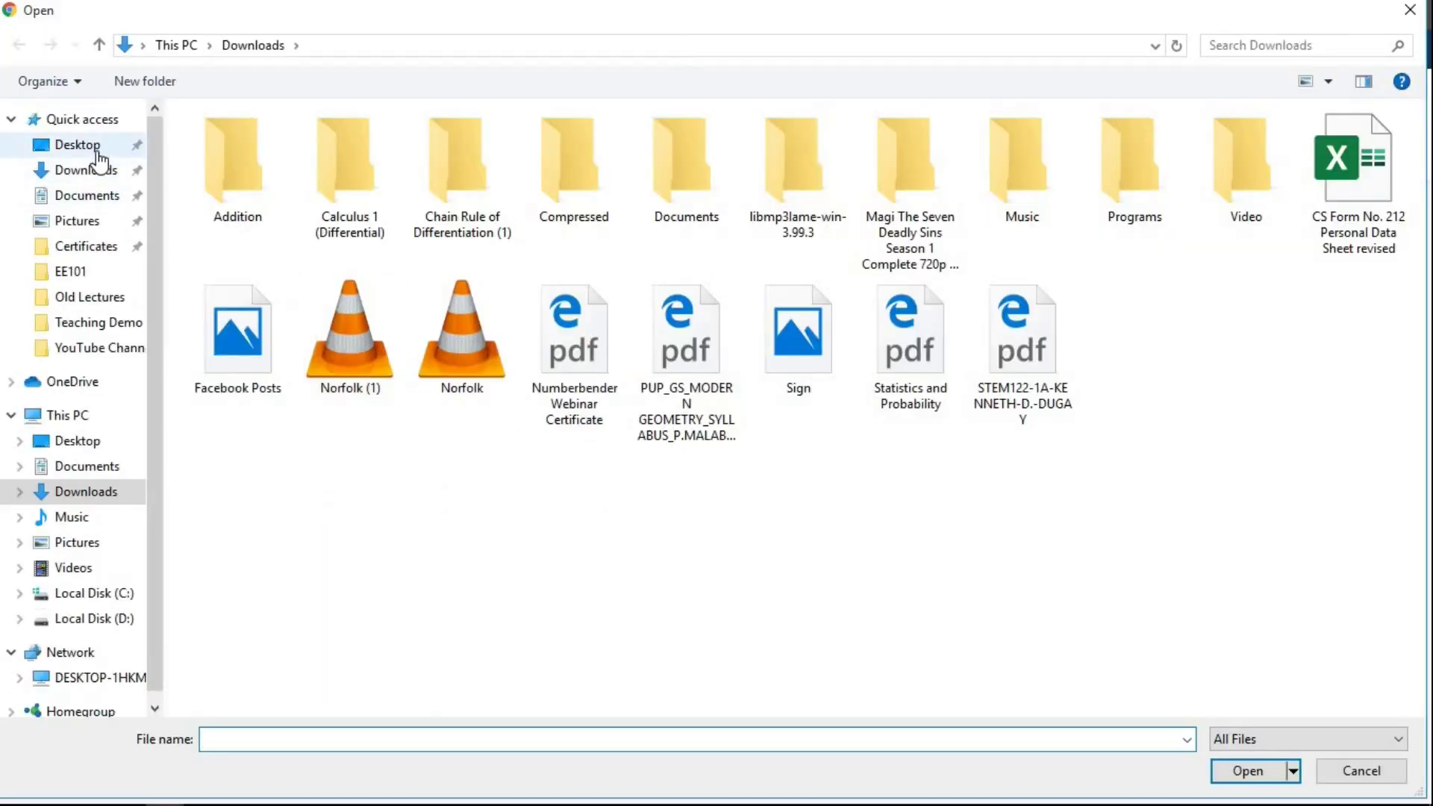
pyautogui.click(82, 146)
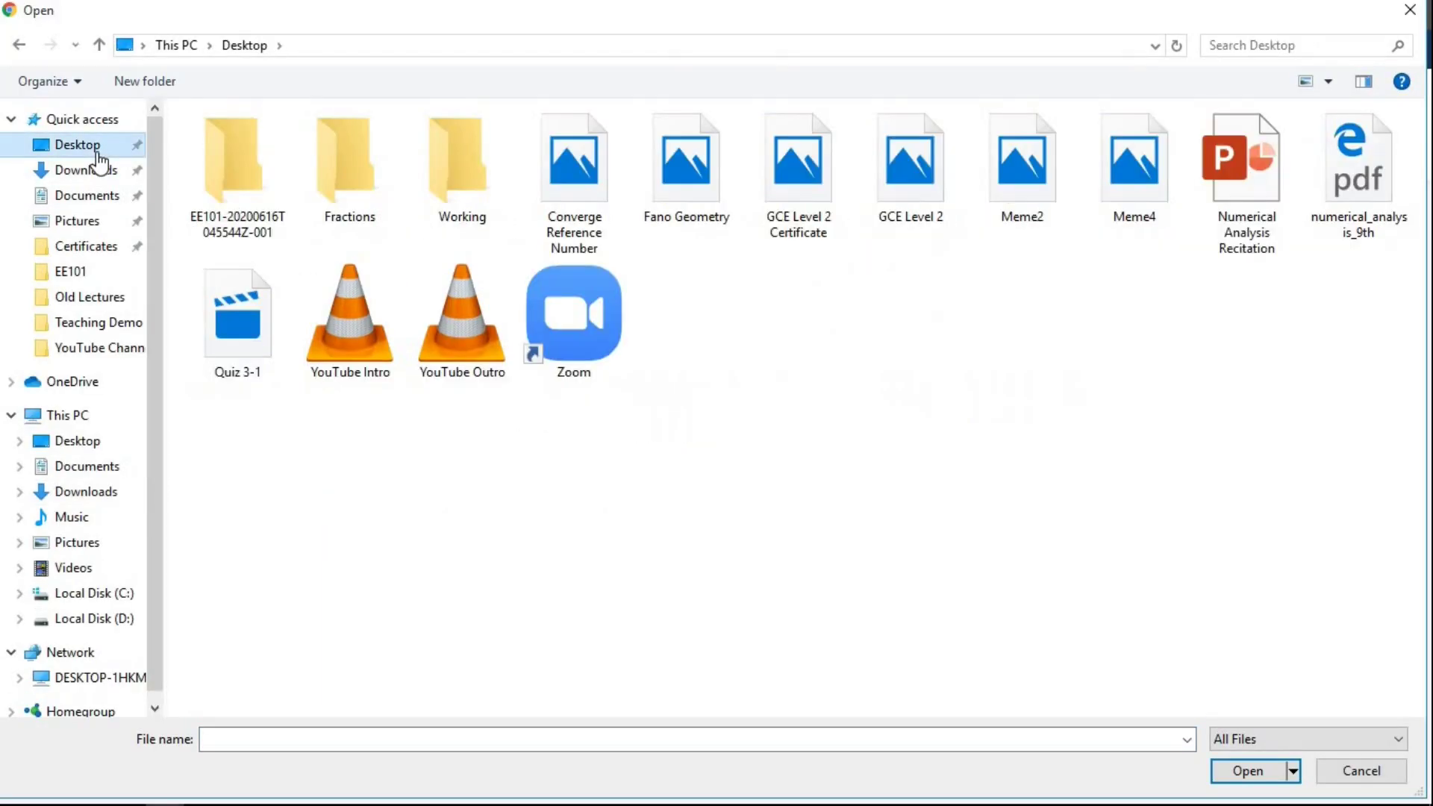
pyautogui.doubleClick(365, 181)
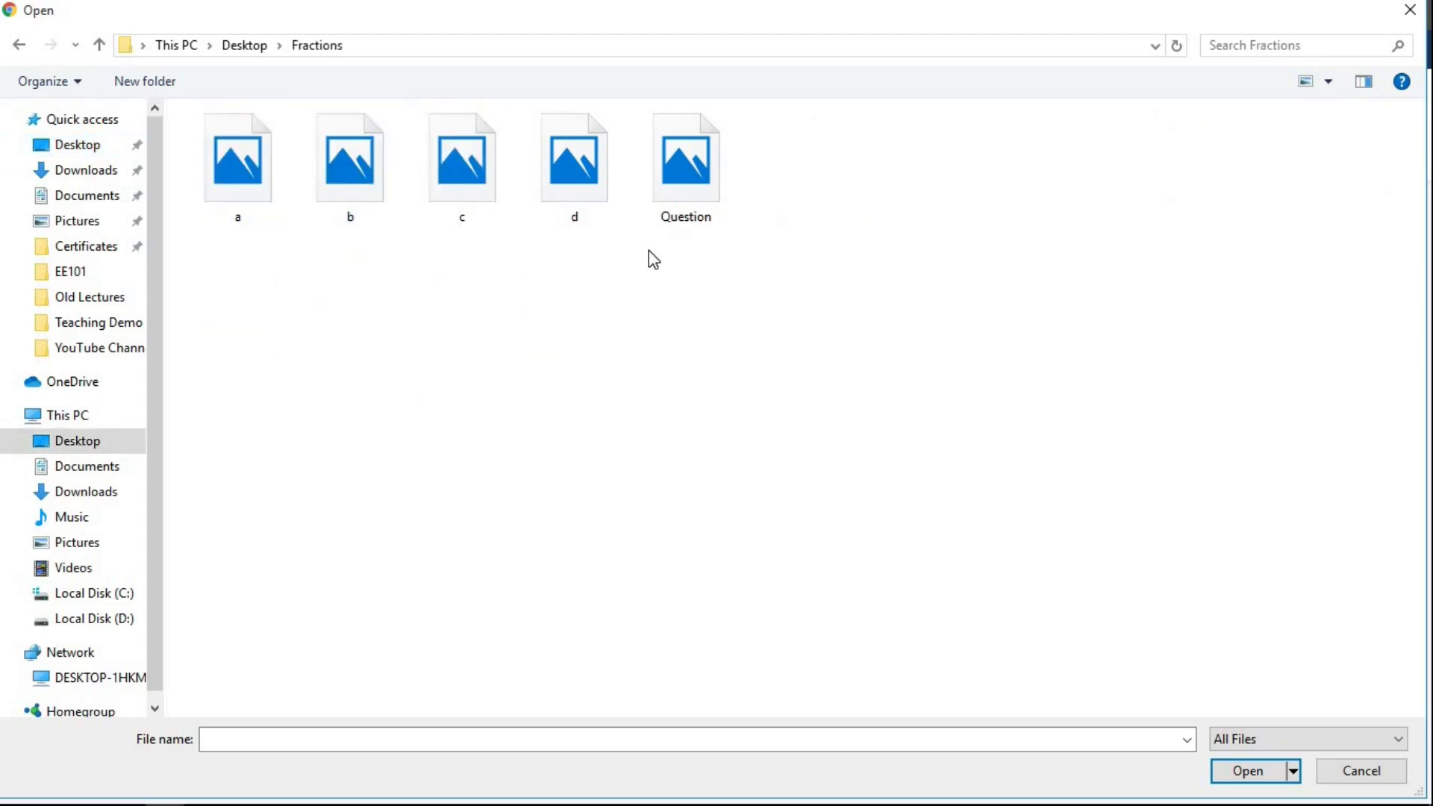
pyautogui.click(695, 194)
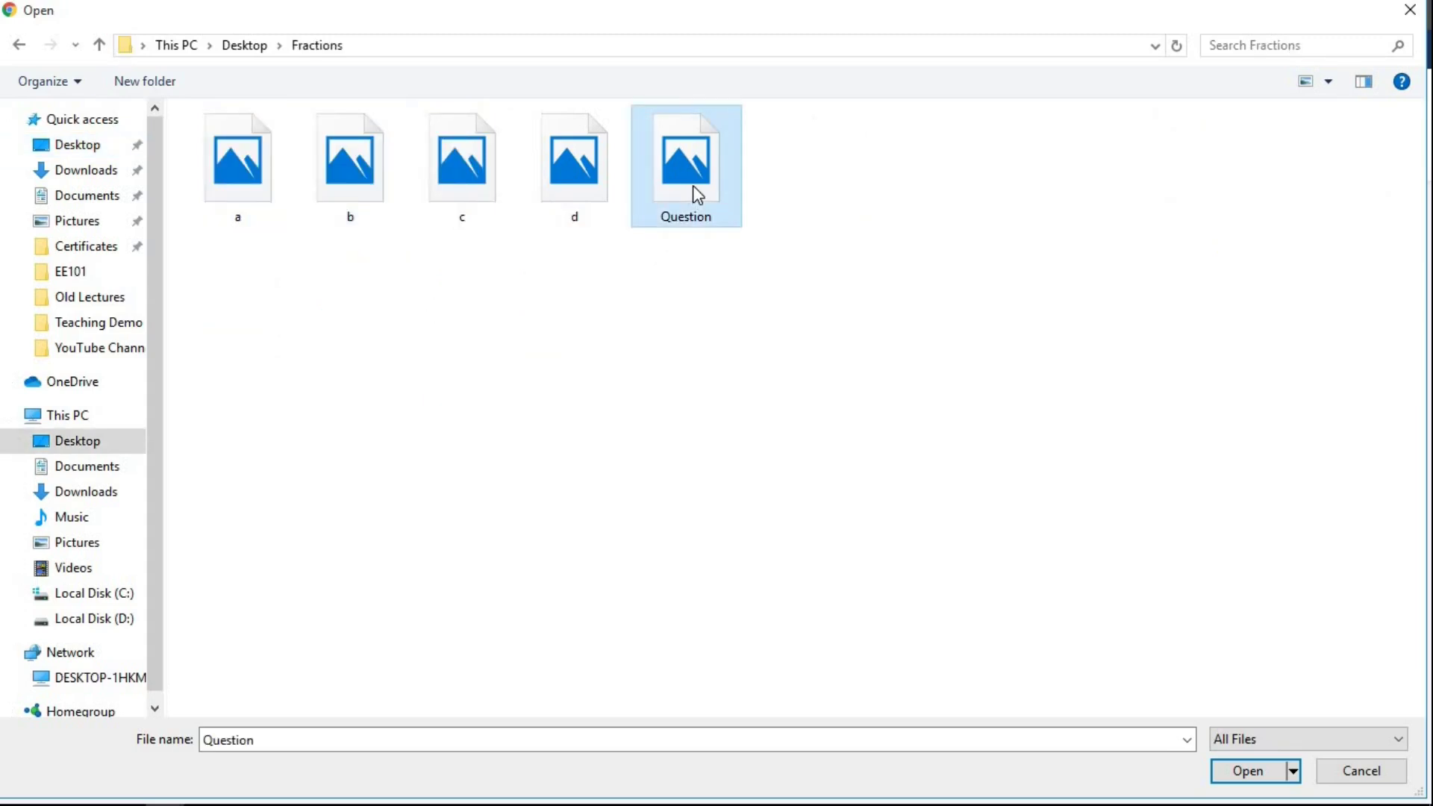
pyautogui.click(1247, 771)
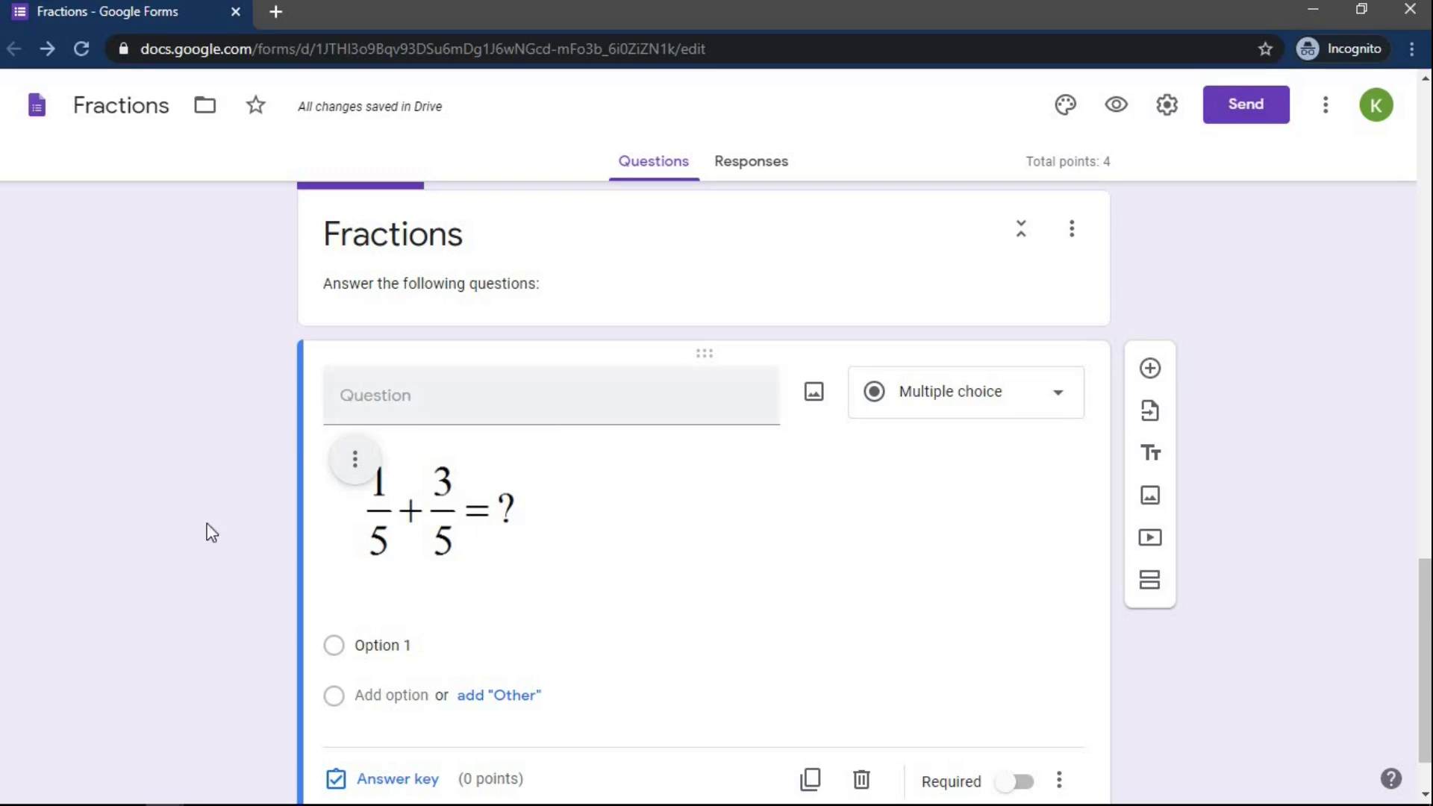
# Enter 'Perform the operation.' as the question text
pyautogui.click(484, 401)
pyautogui.write('Perform th')
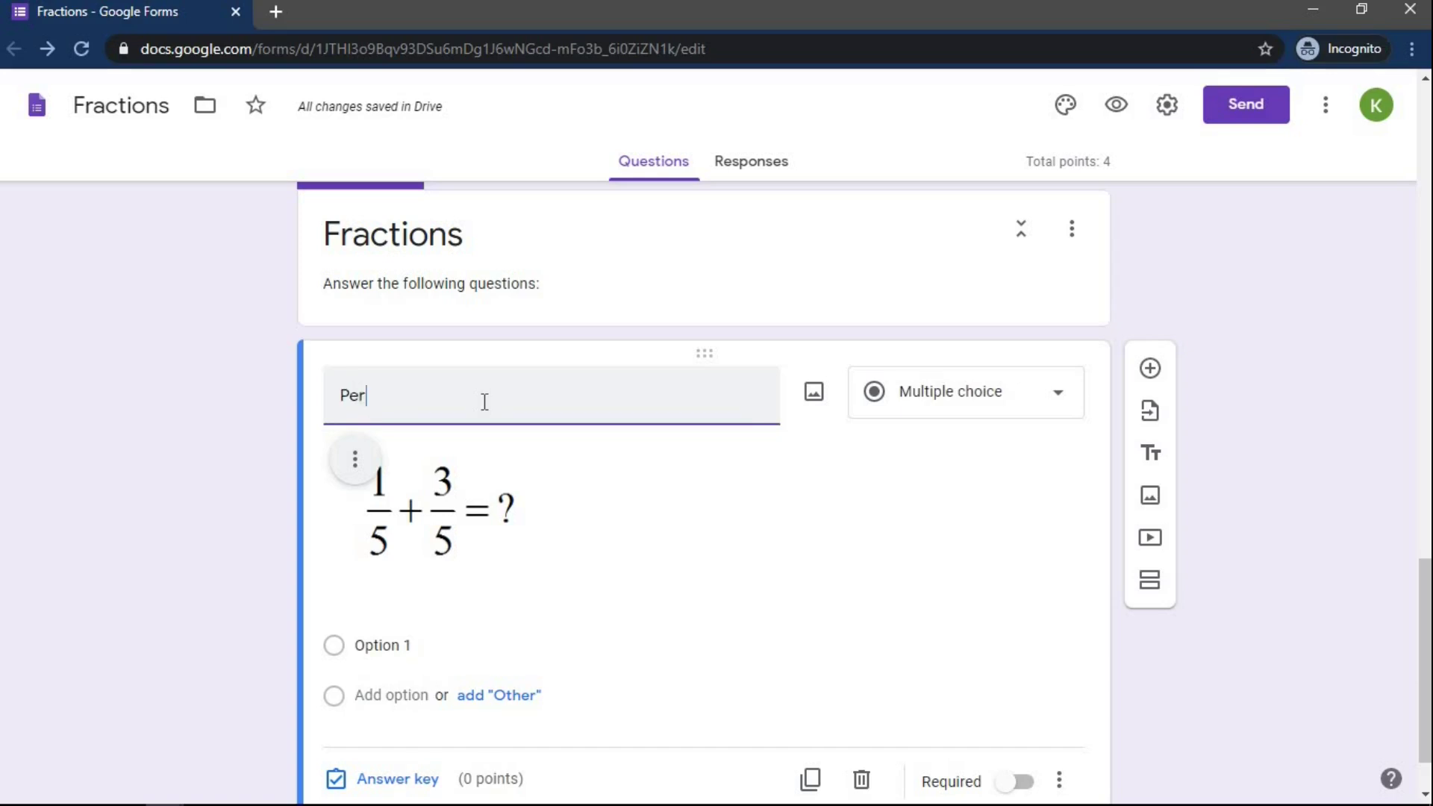
pyautogui.write('e operation.')
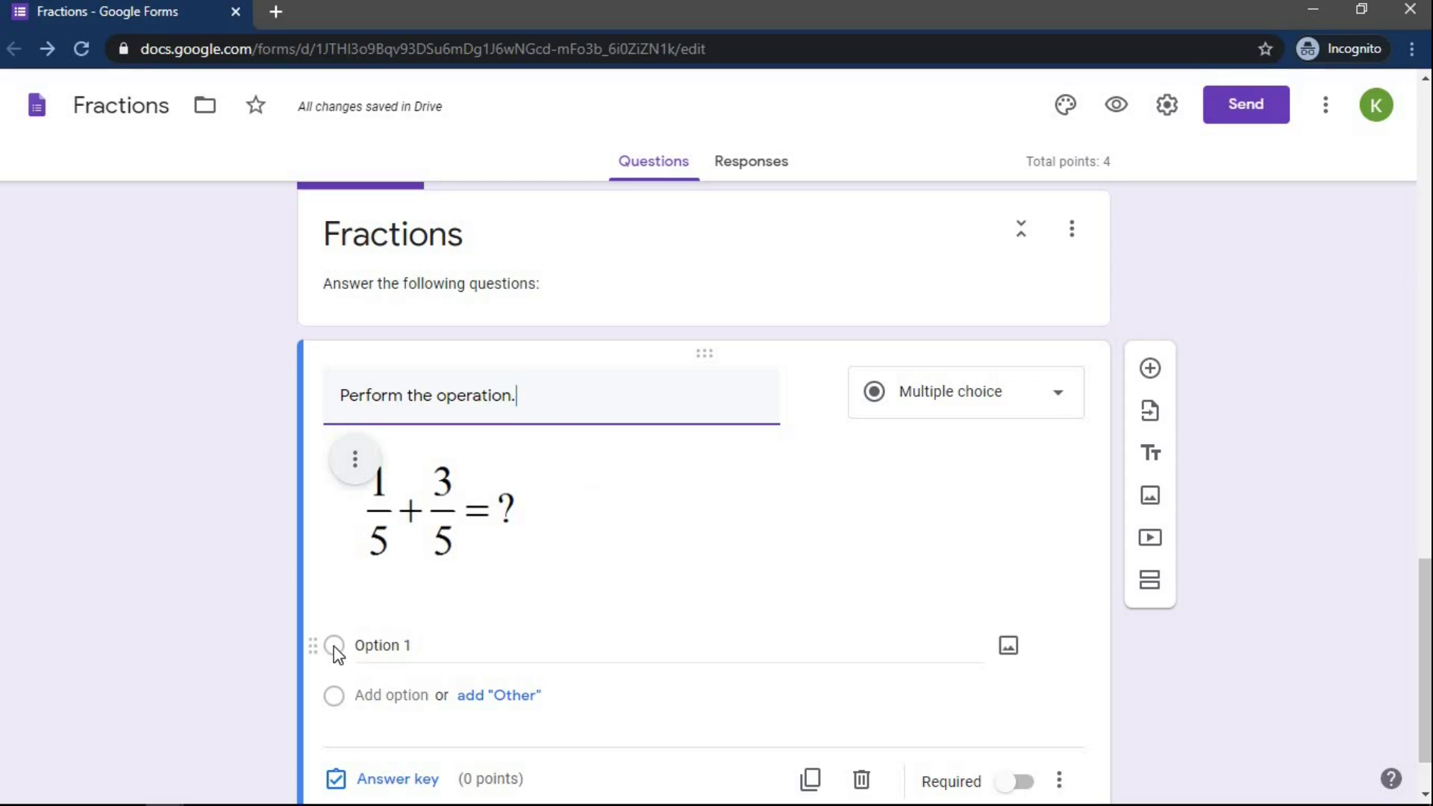
# Create answer options A and B with images a (4/10) and b (4/5)
pyautogui.click(420, 646)
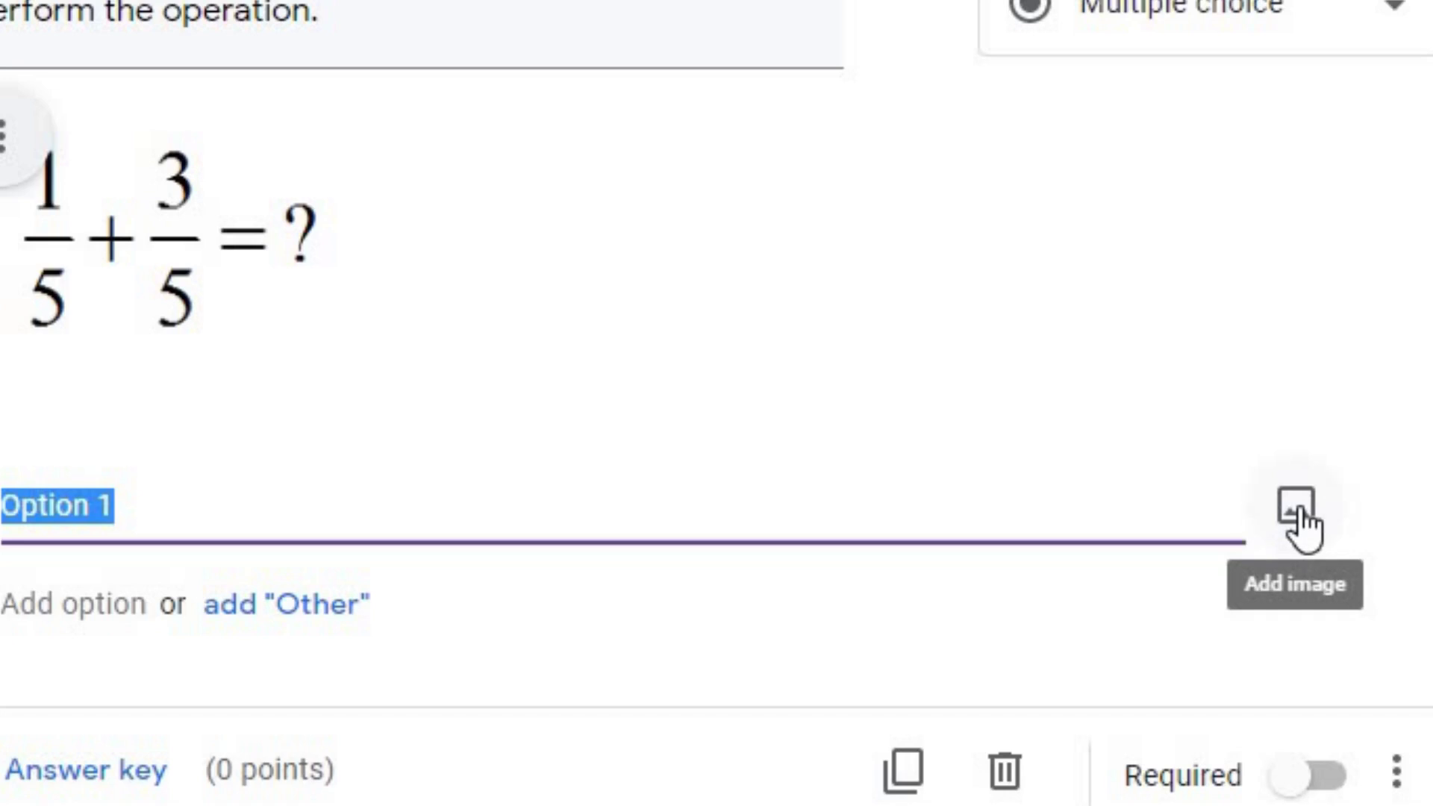
pyautogui.click(1297, 509)
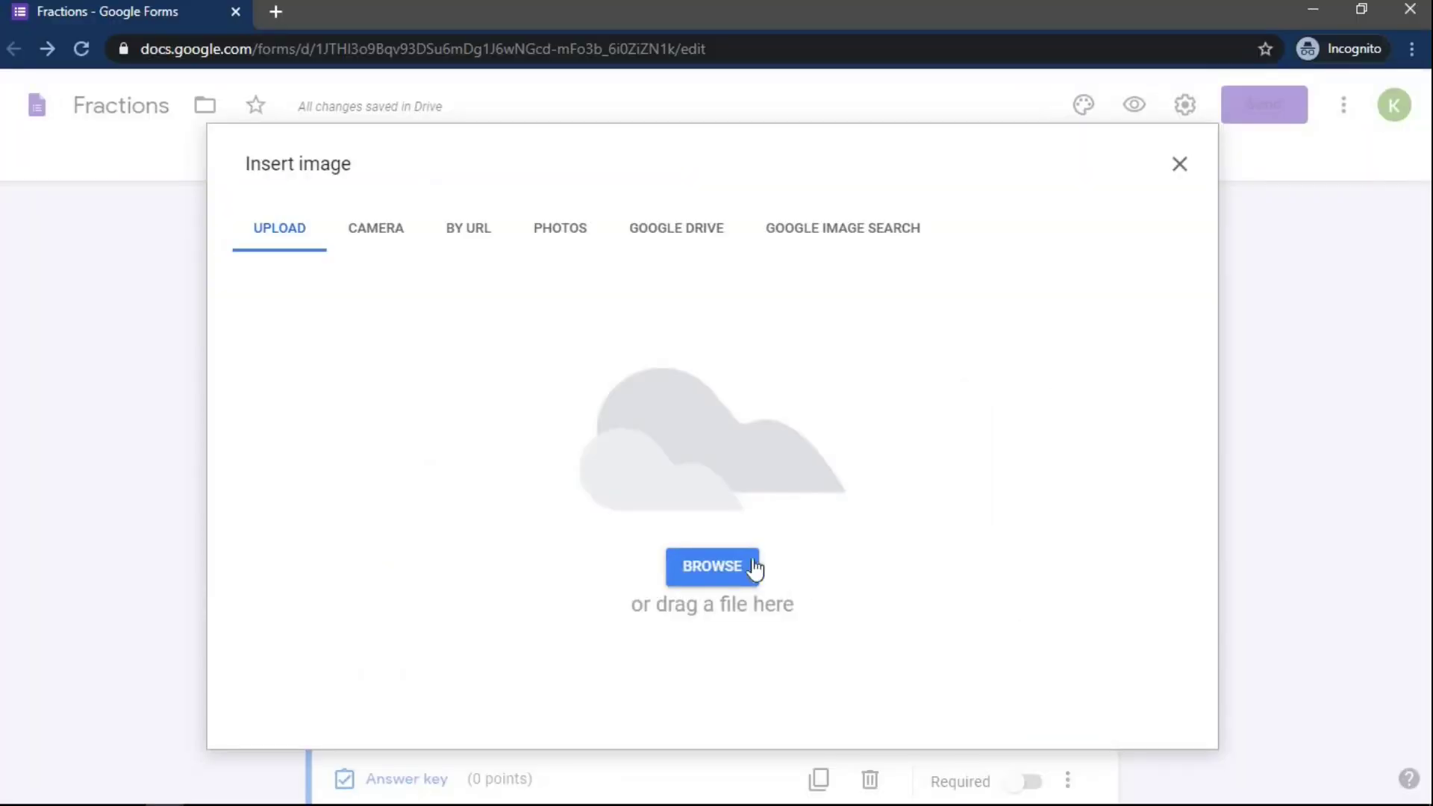
pyautogui.click(721, 565)
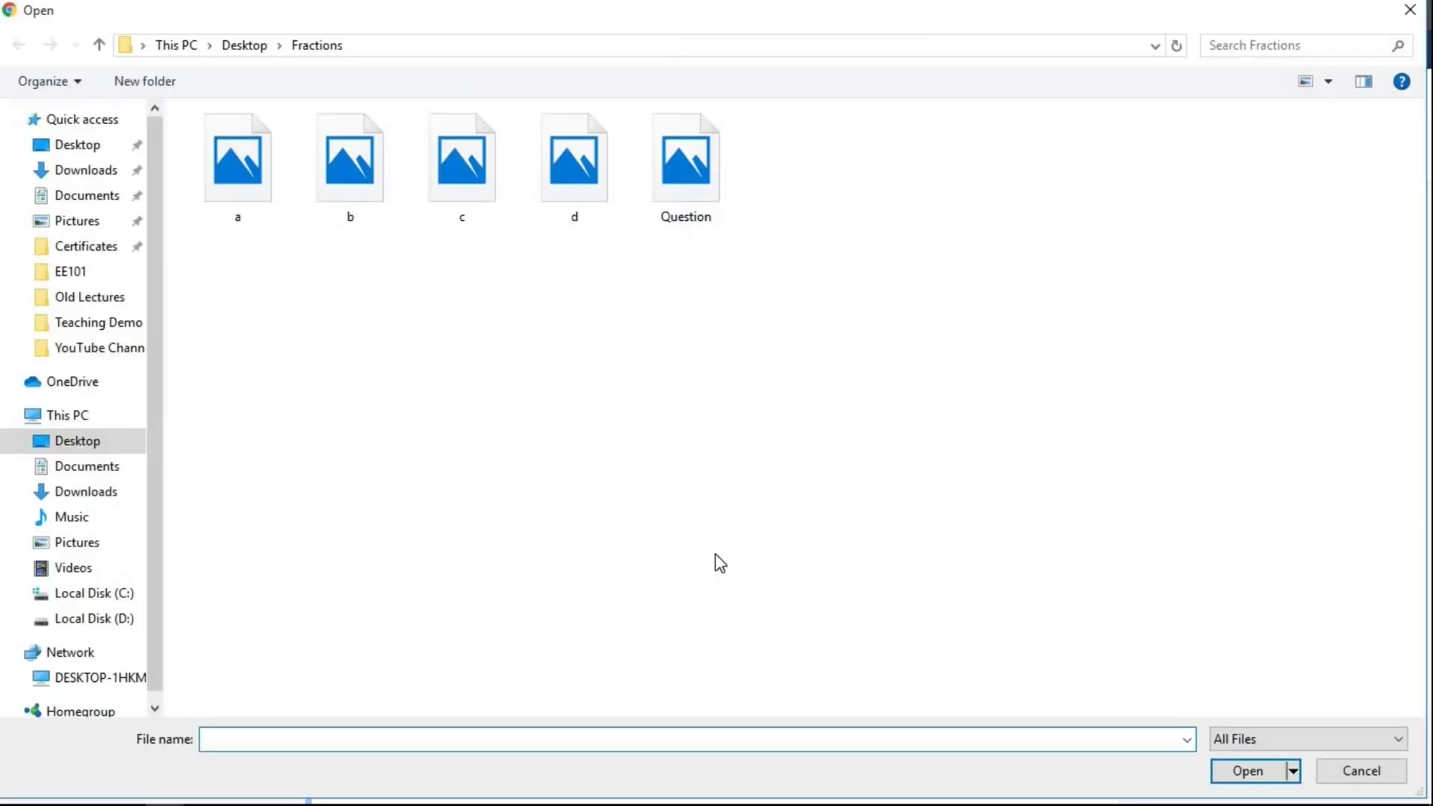
pyautogui.click(233, 181)
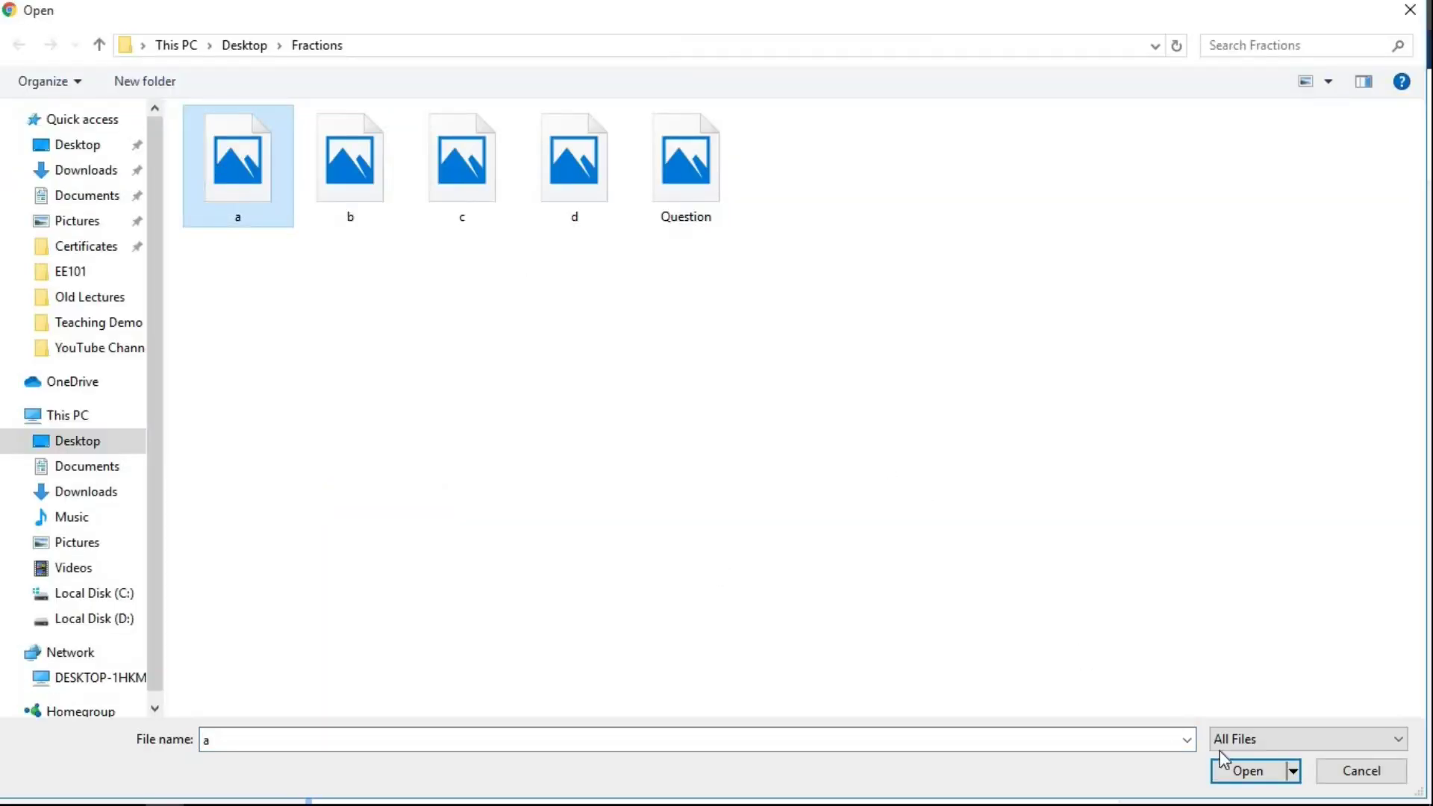
pyautogui.click(1250, 780)
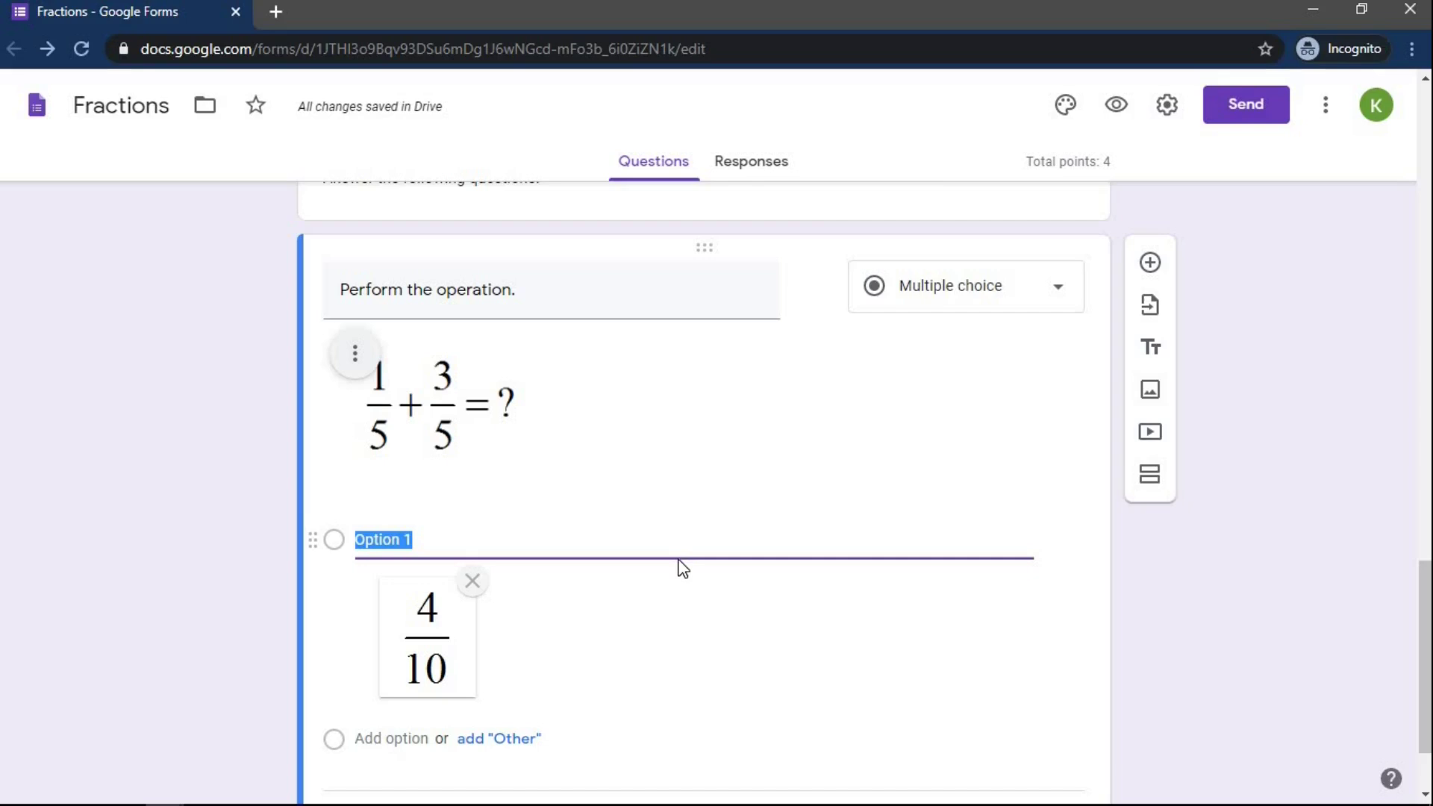
pyautogui.write('A.')
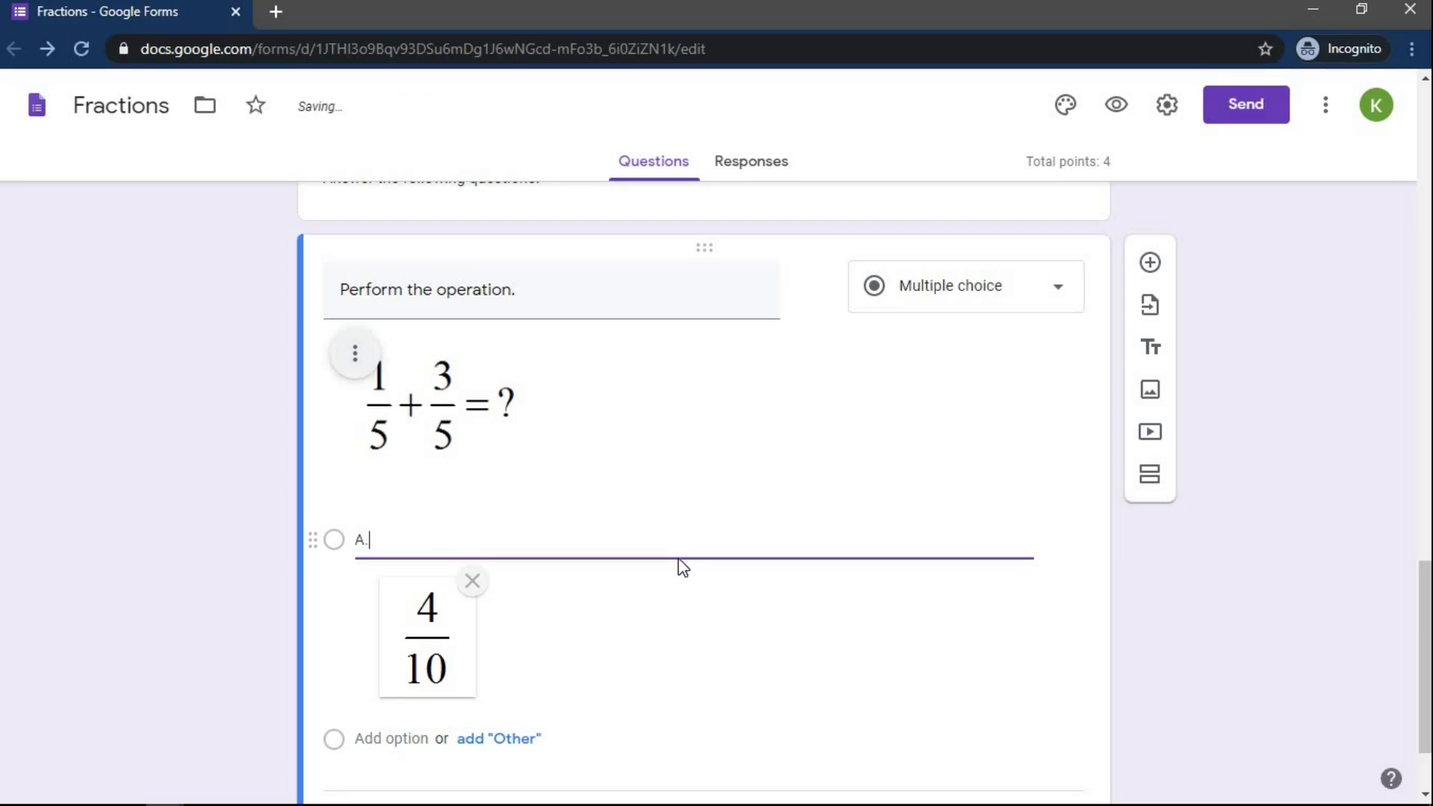
pyautogui.scroll(-2, 679, 568)
pyautogui.click(403, 653)
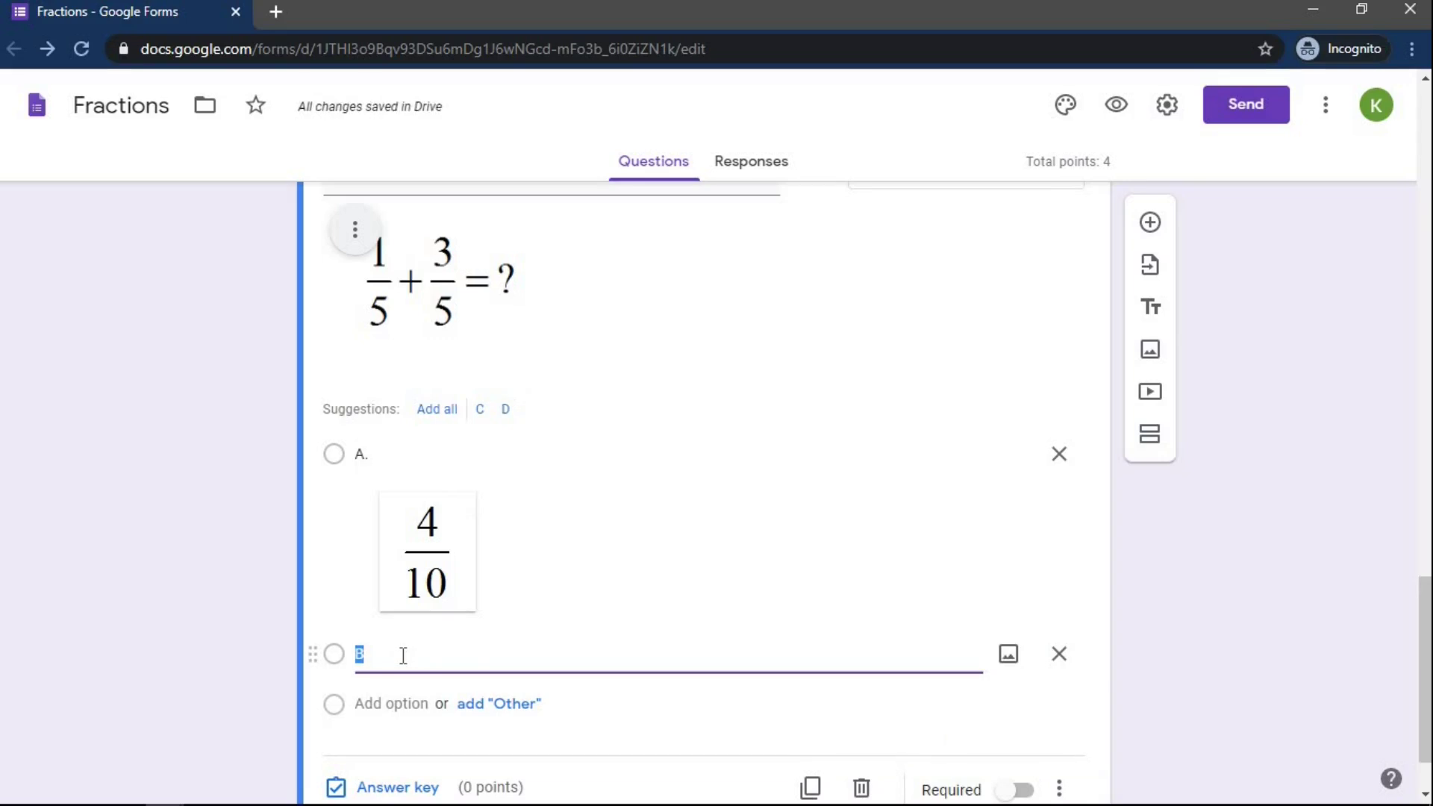
pyautogui.click(1009, 653)
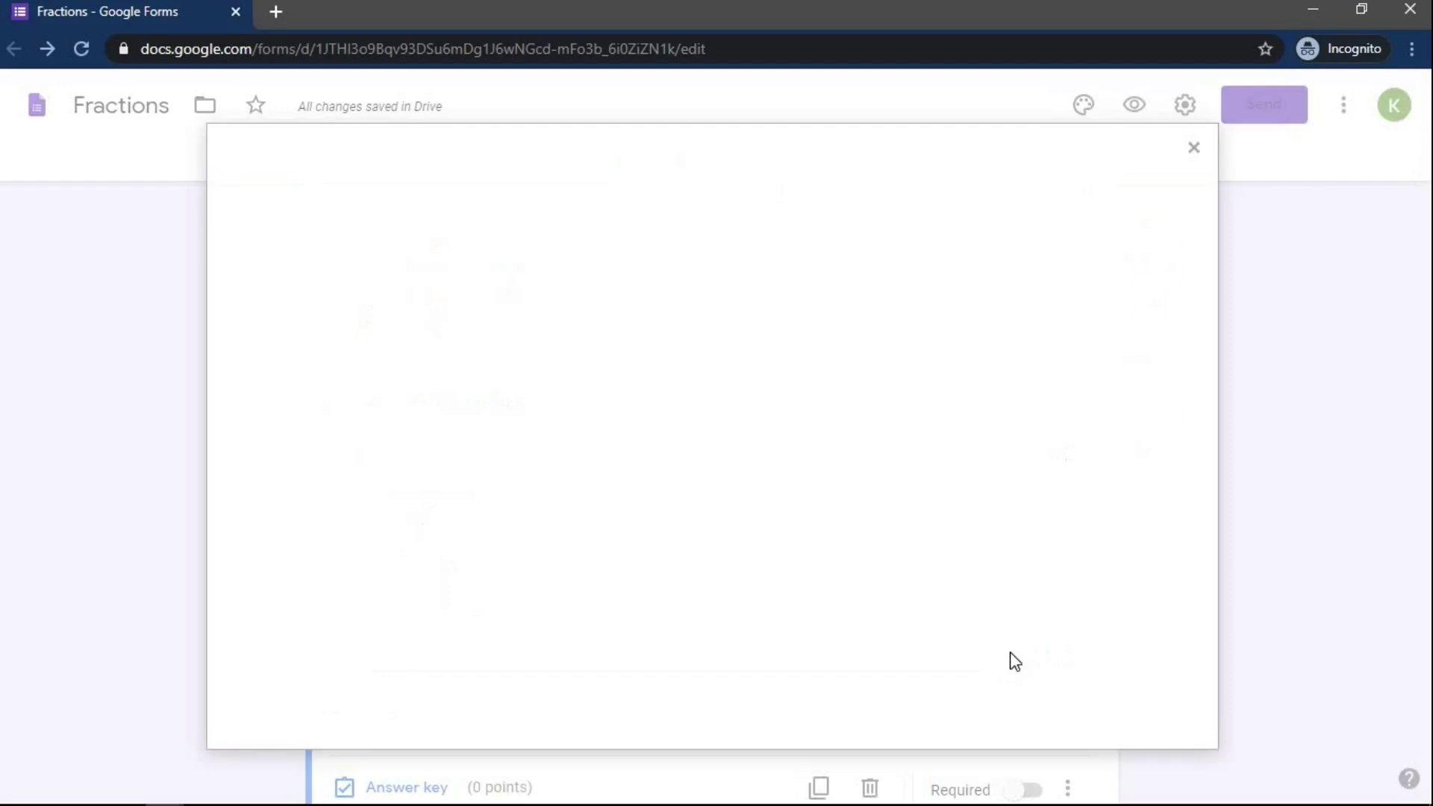
pyautogui.click(723, 567)
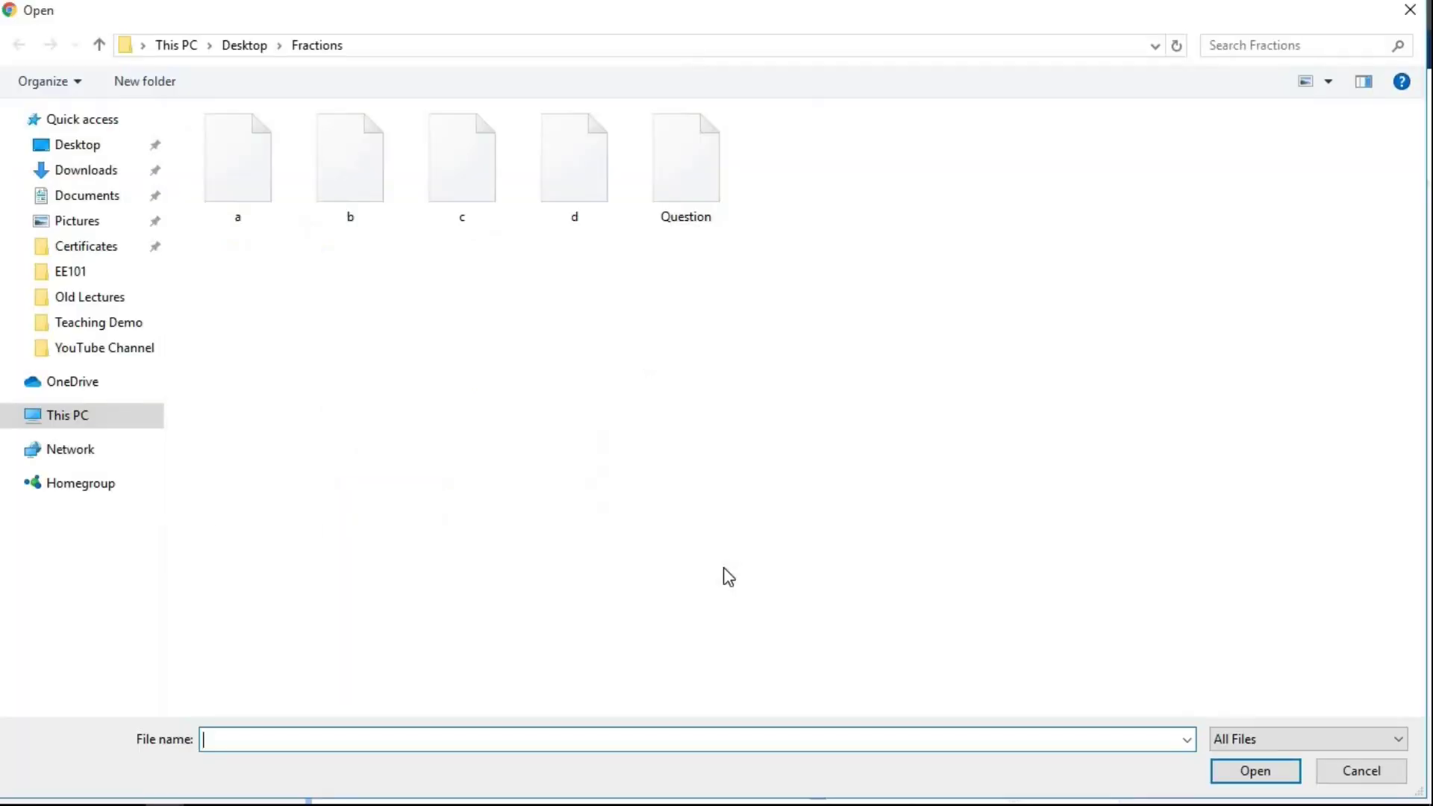
pyautogui.click(363, 182)
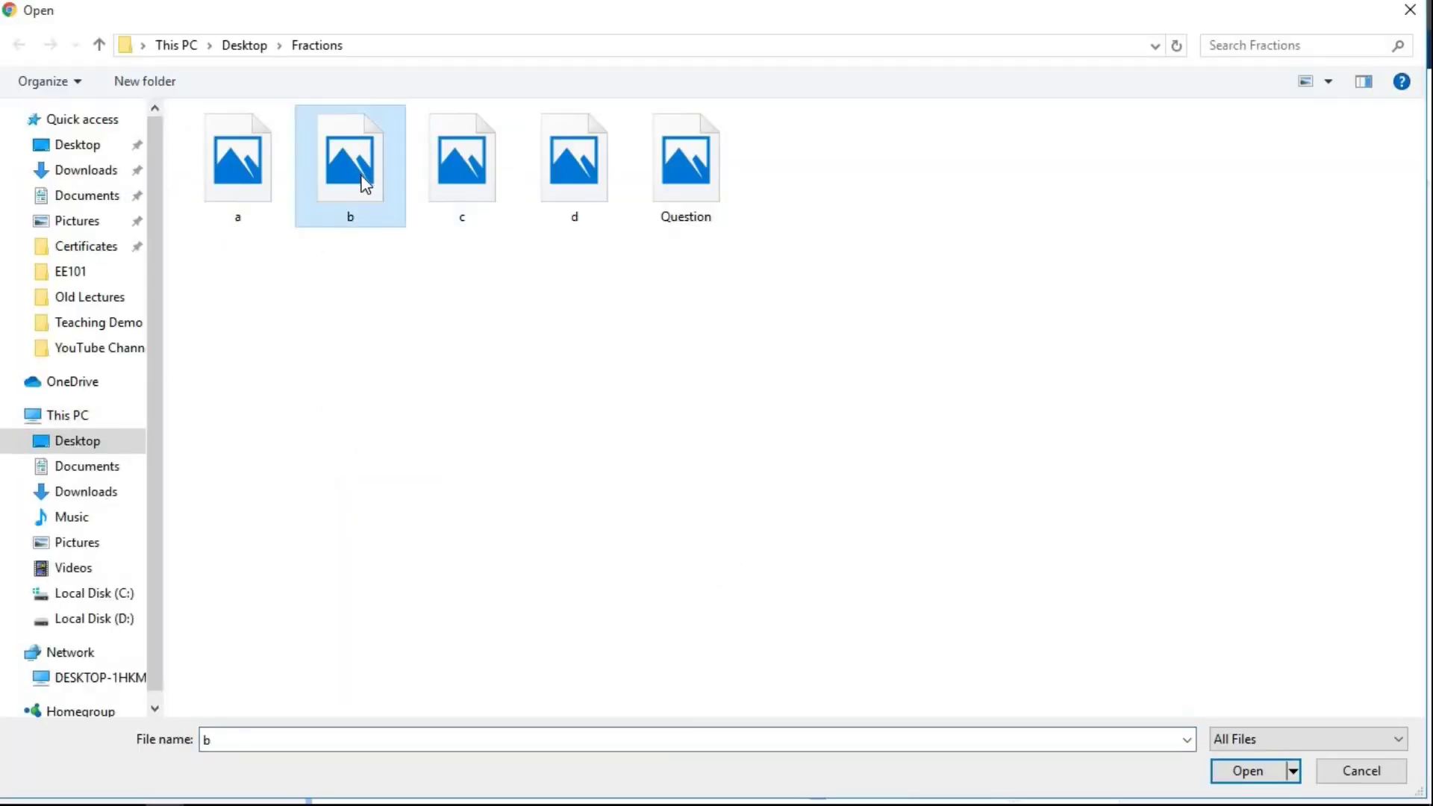
pyautogui.click(1242, 773)
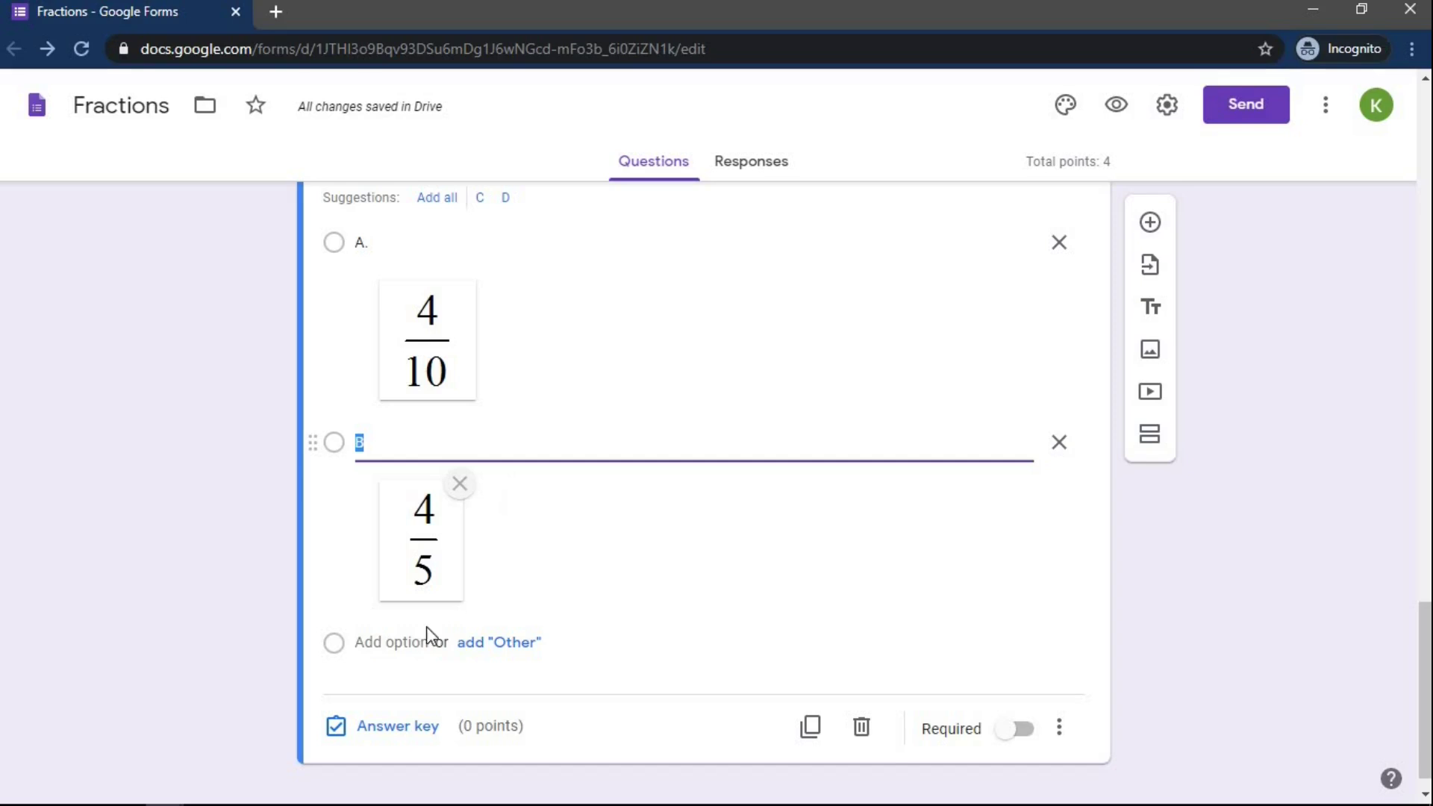
# Add answer options C and D with images c (2/10) and d (2/5)
pyautogui.click(409, 647)
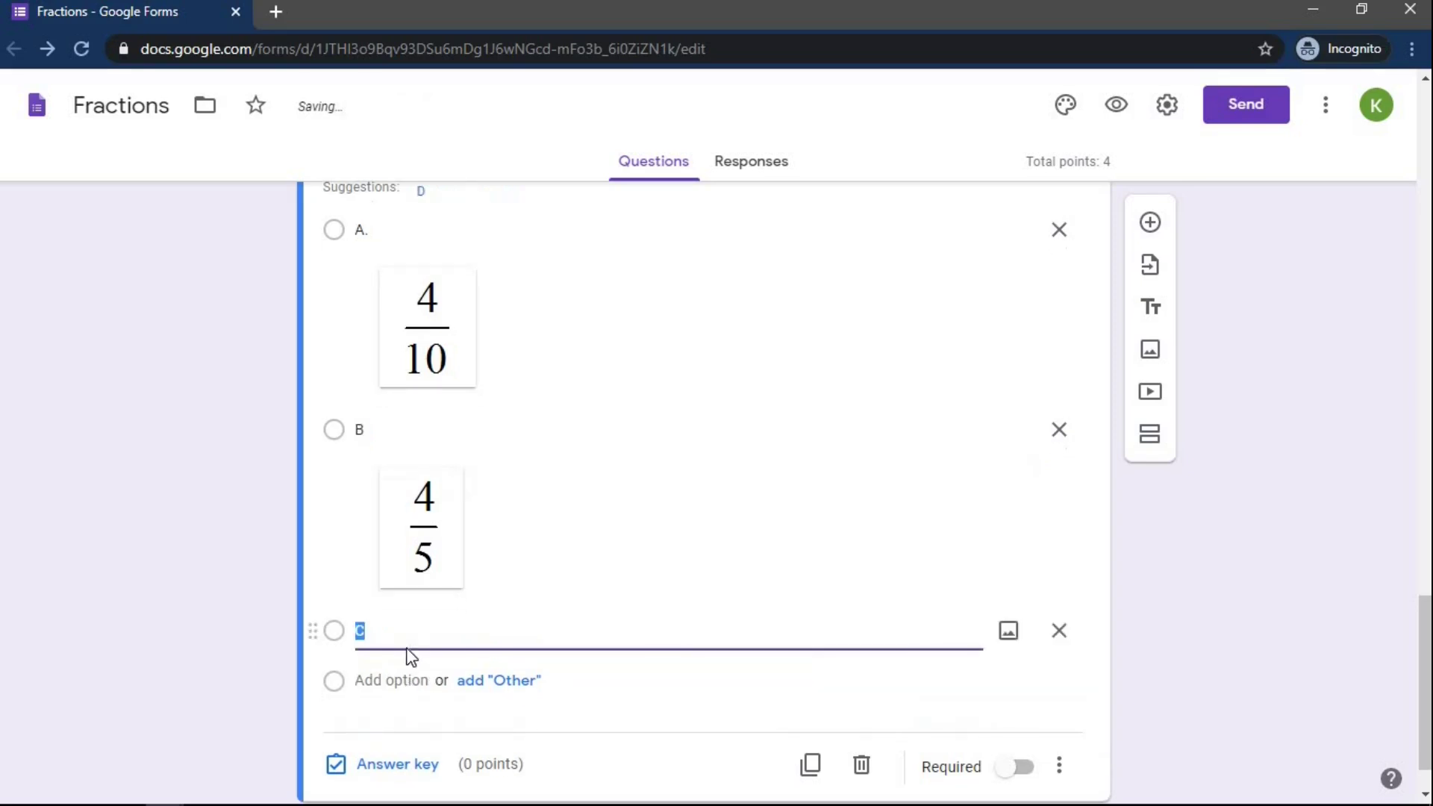
pyautogui.click(1015, 639)
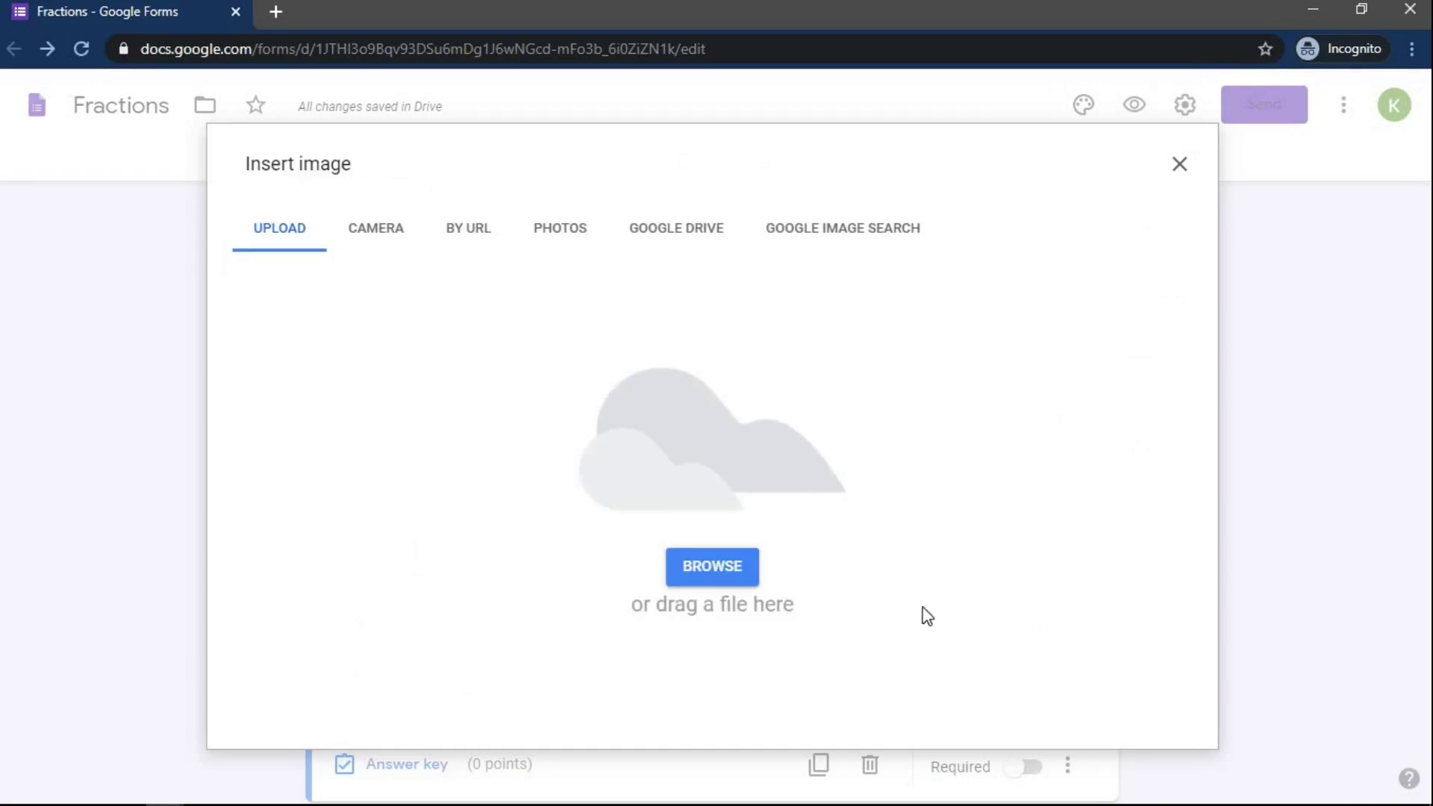
pyautogui.click(737, 572)
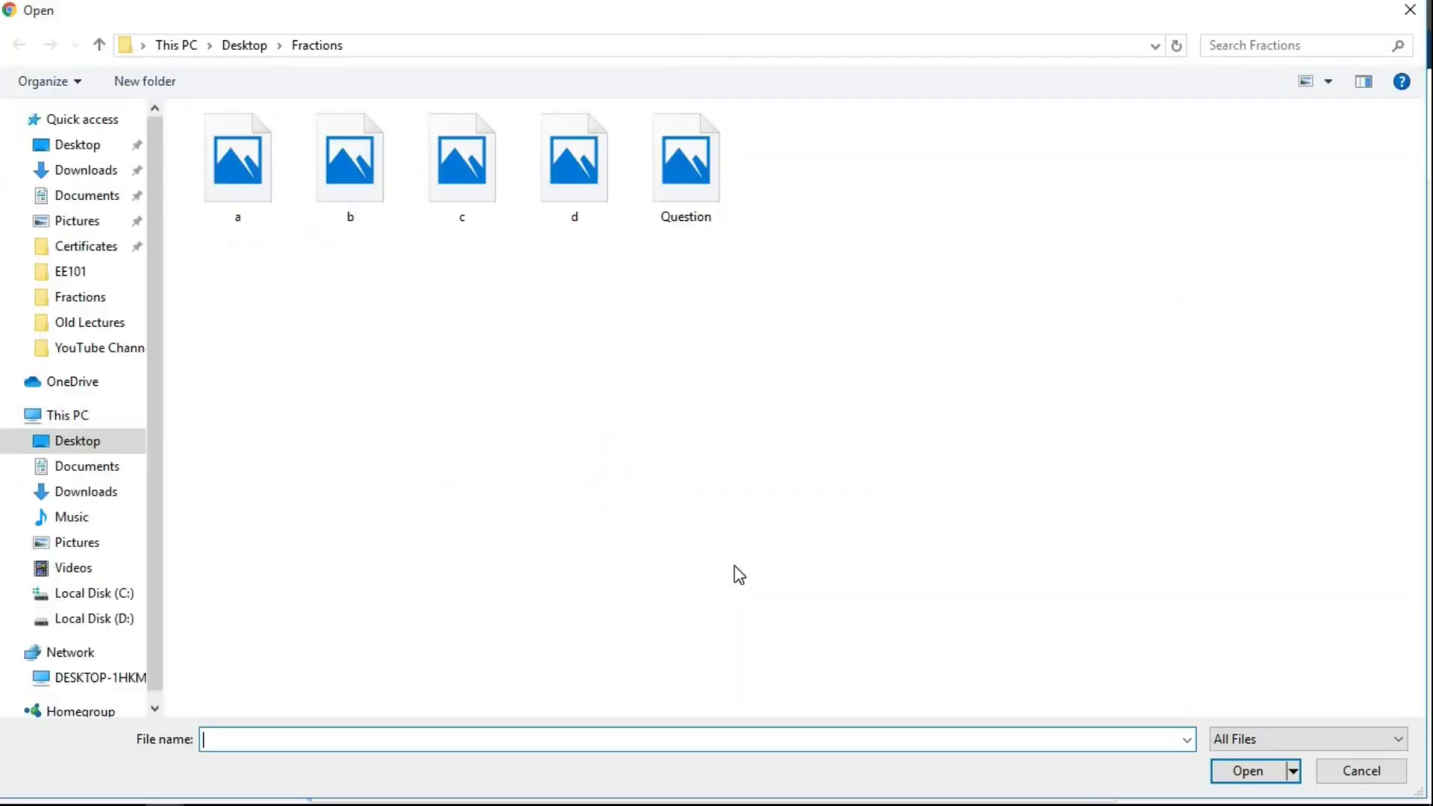
pyautogui.click(485, 179)
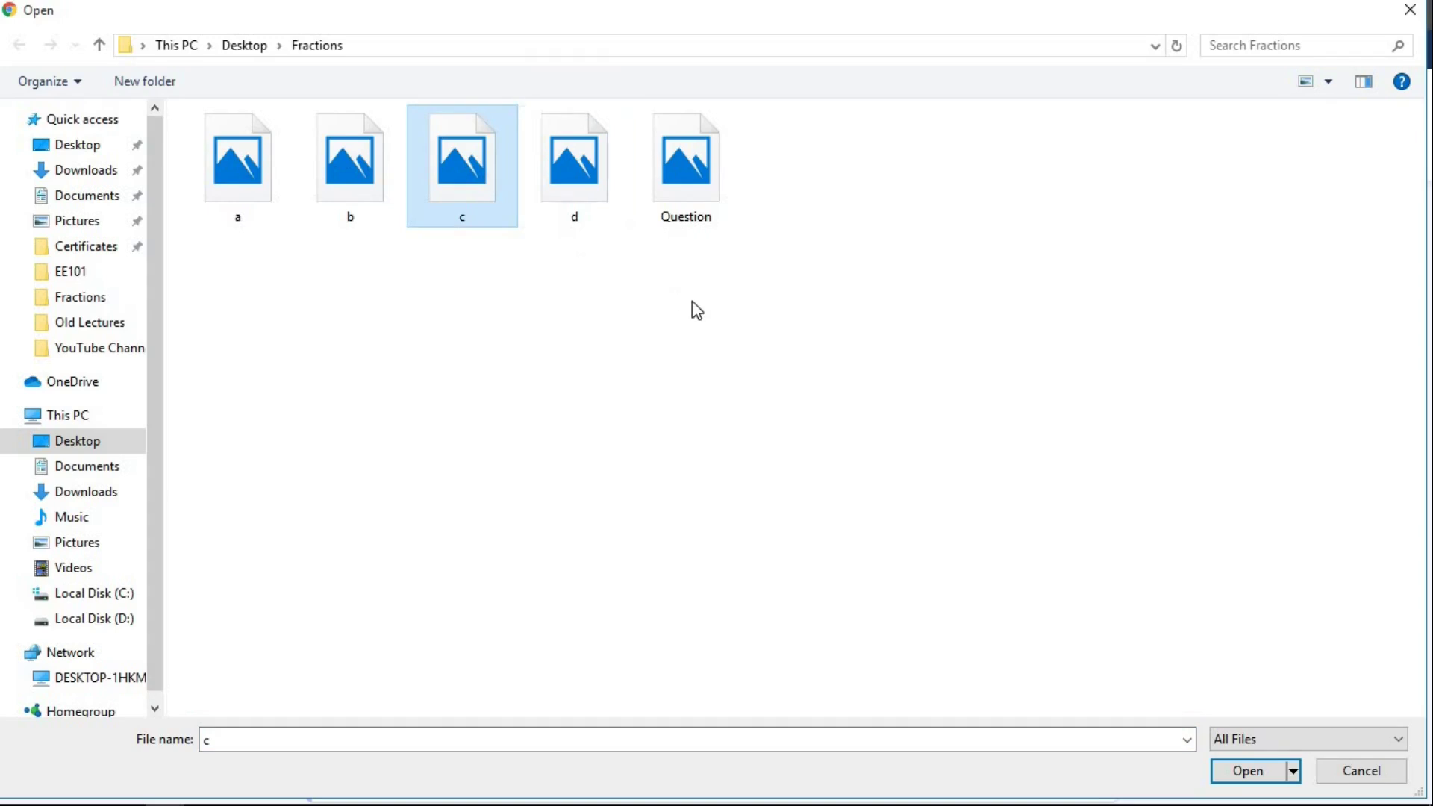
pyautogui.click(1244, 776)
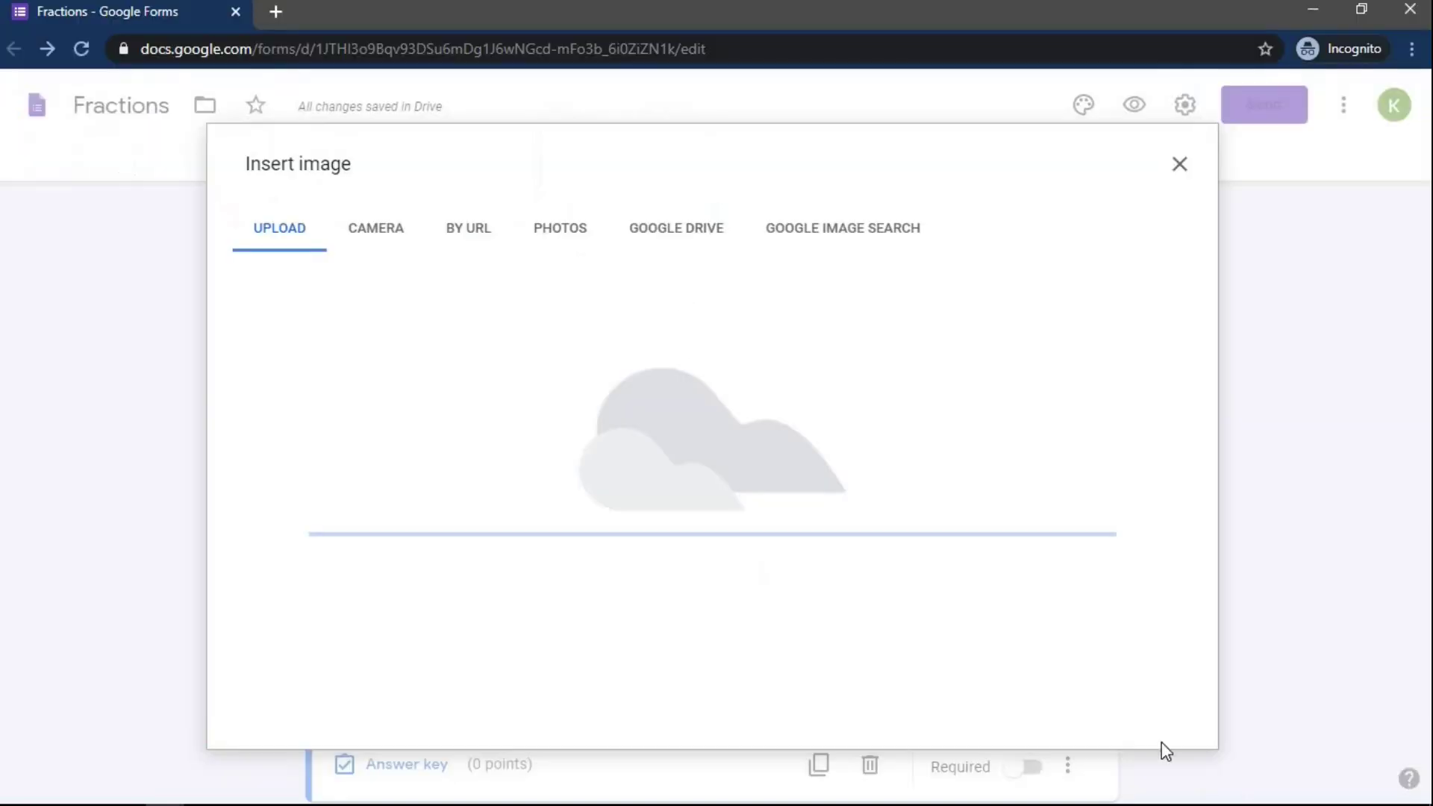
pyautogui.scroll(-3, 776, 597)
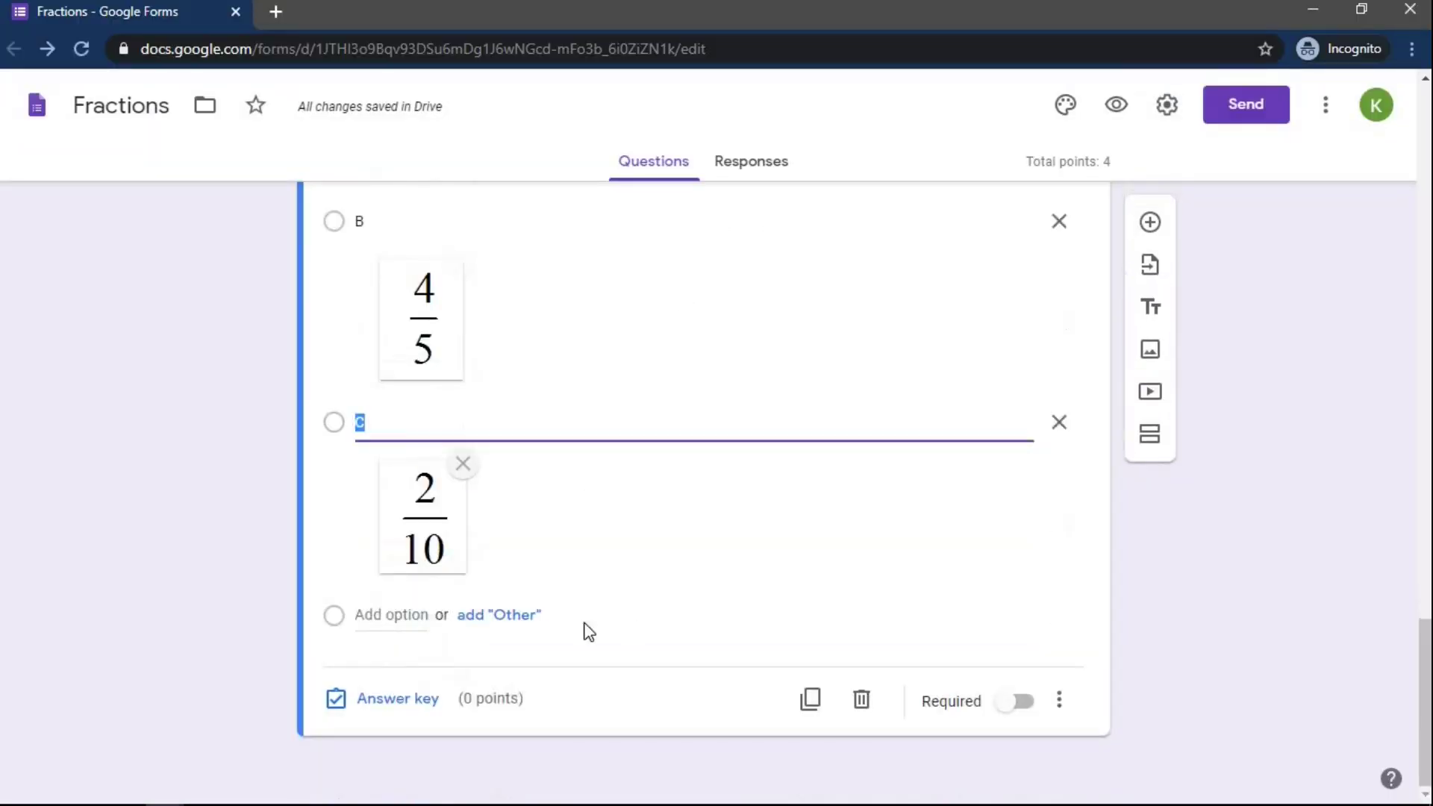
pyautogui.click(413, 615)
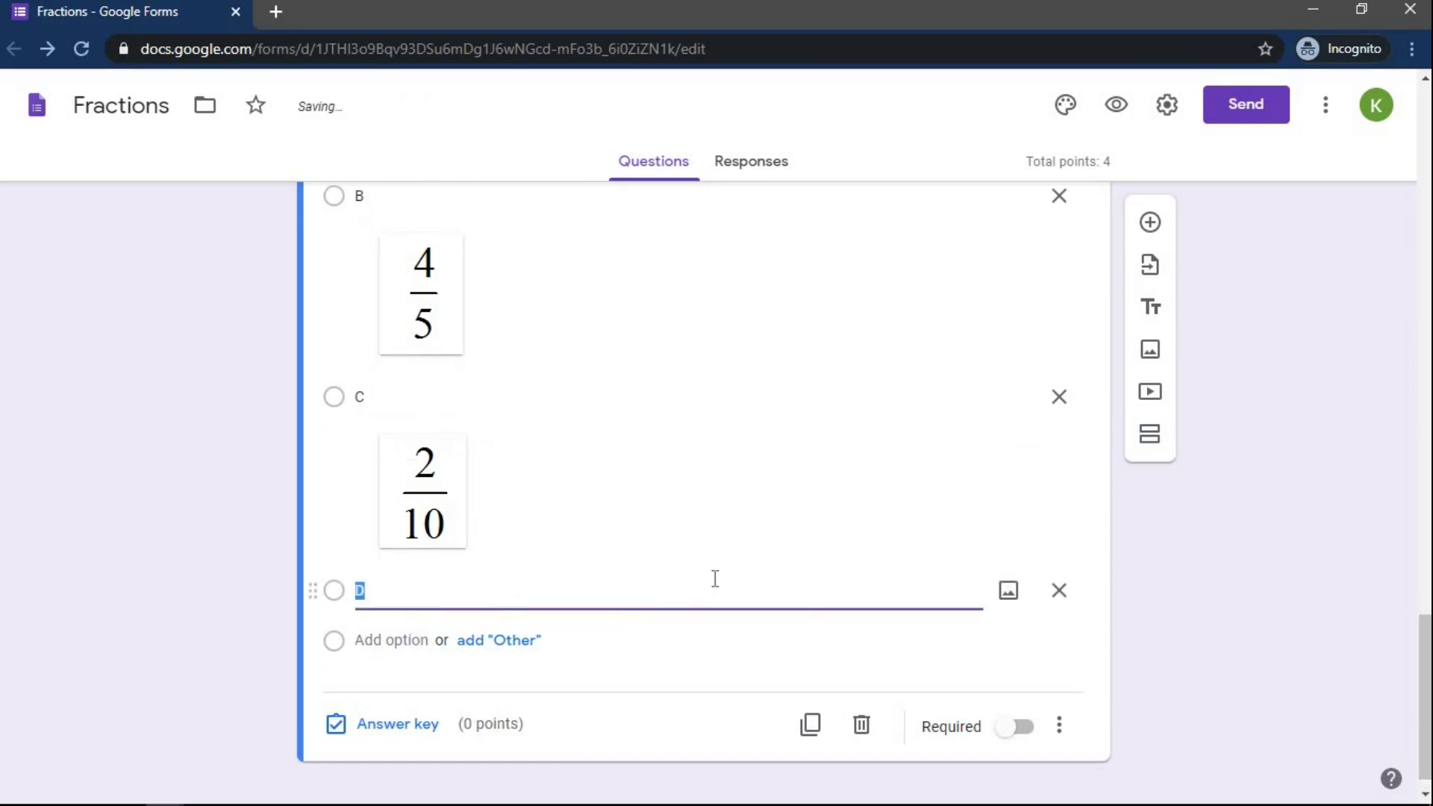
pyautogui.click(1008, 594)
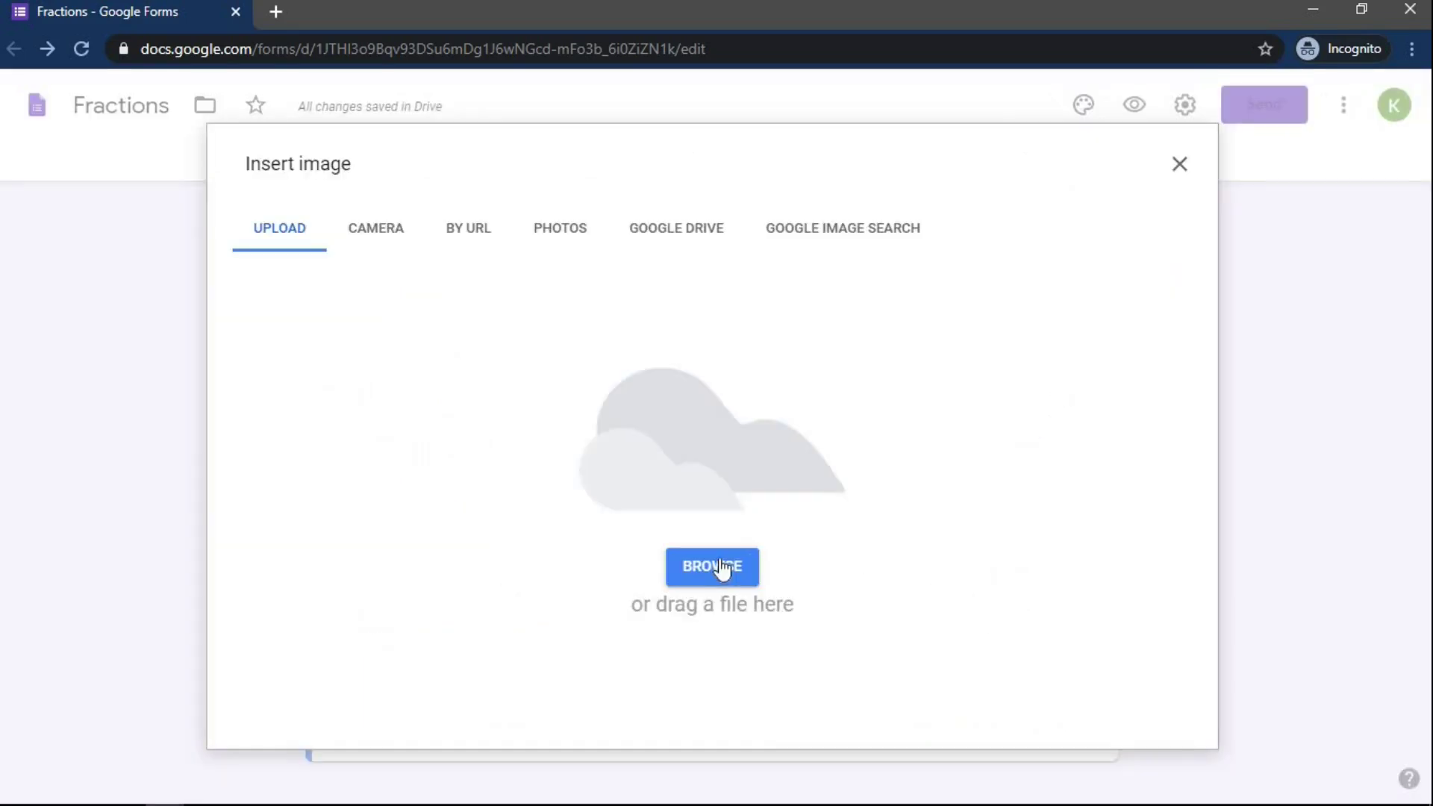
pyautogui.click(719, 561)
pyautogui.click(573, 187)
pyautogui.click(1249, 771)
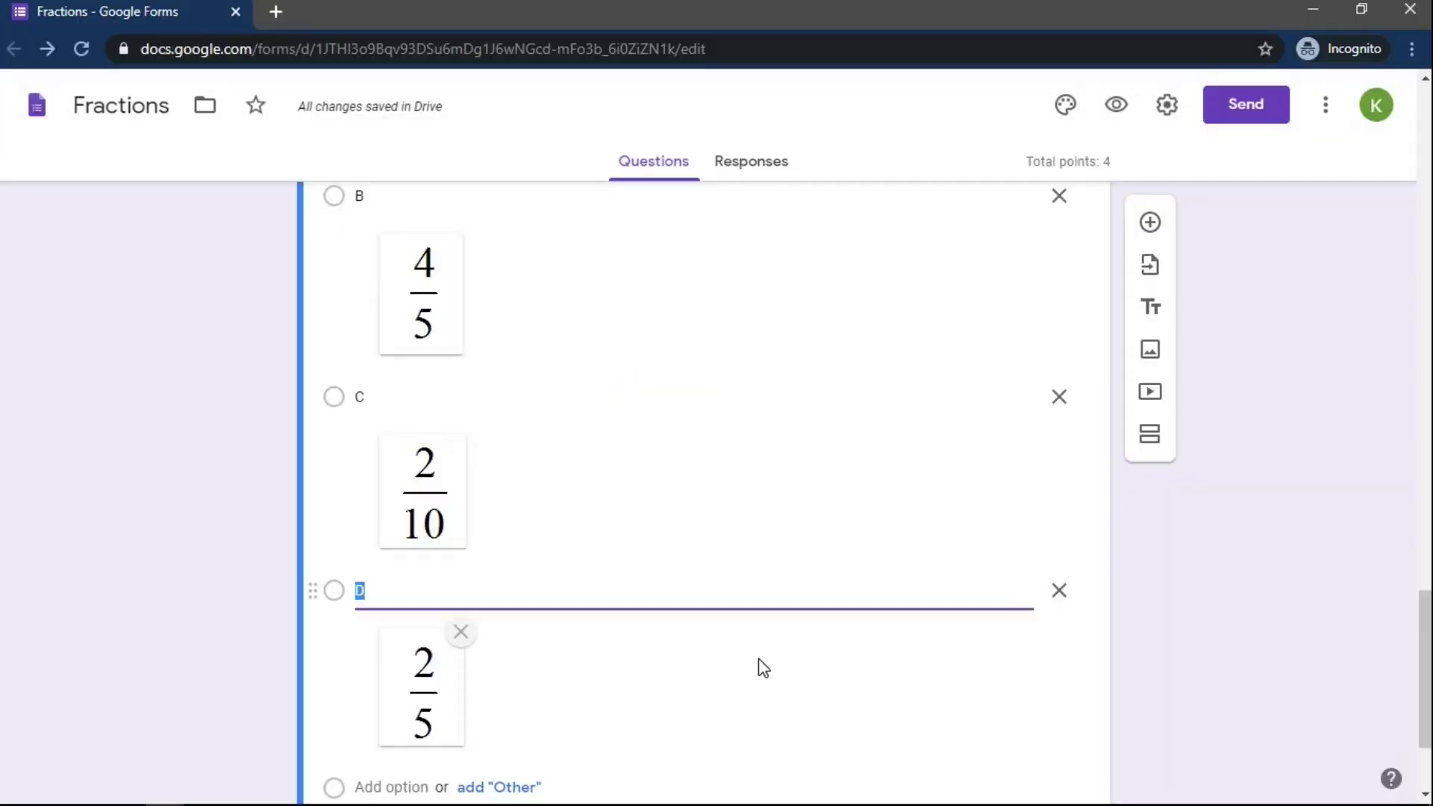
# Make the fraction question required
pyautogui.scroll(7, 759, 665)
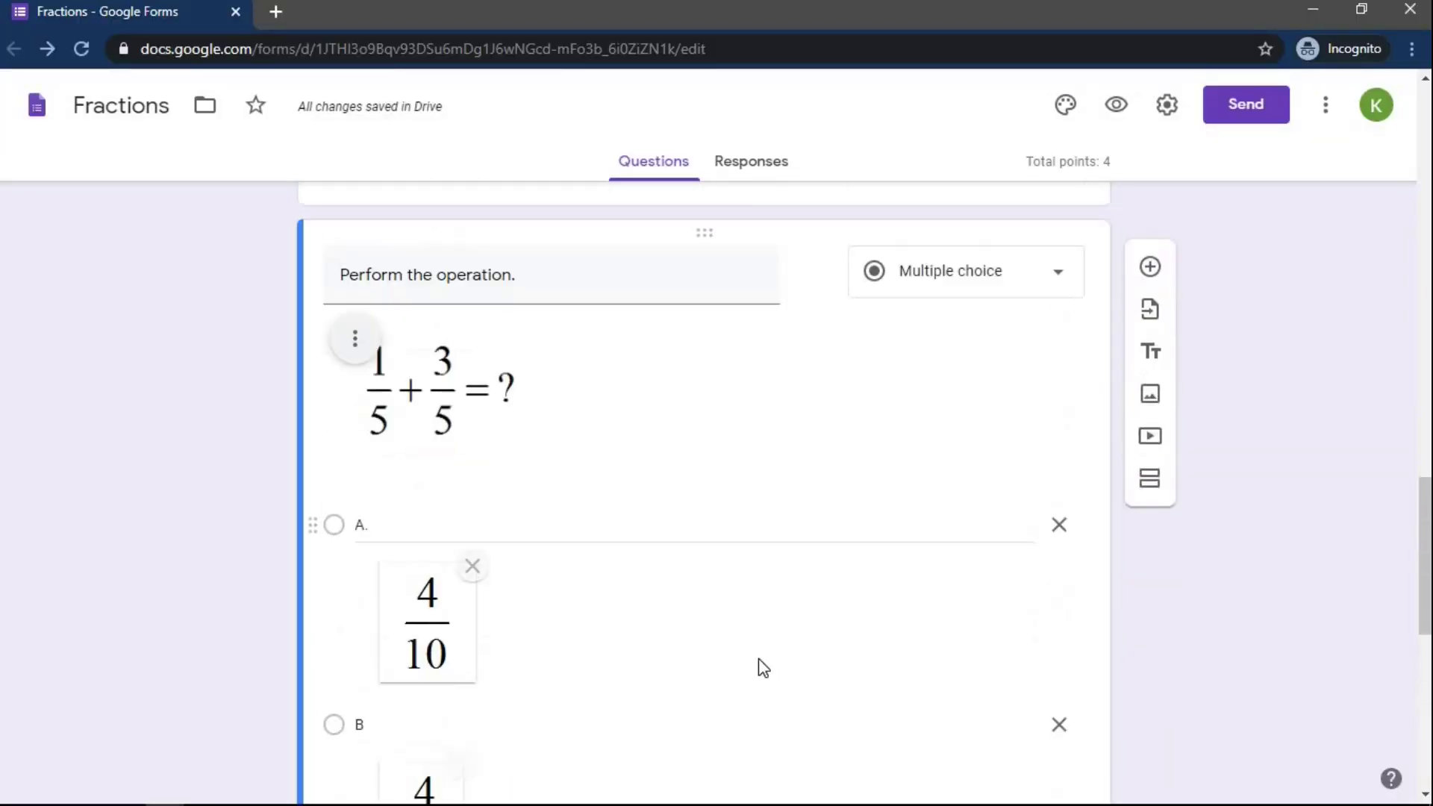
pyautogui.scroll(-9, 853, 616)
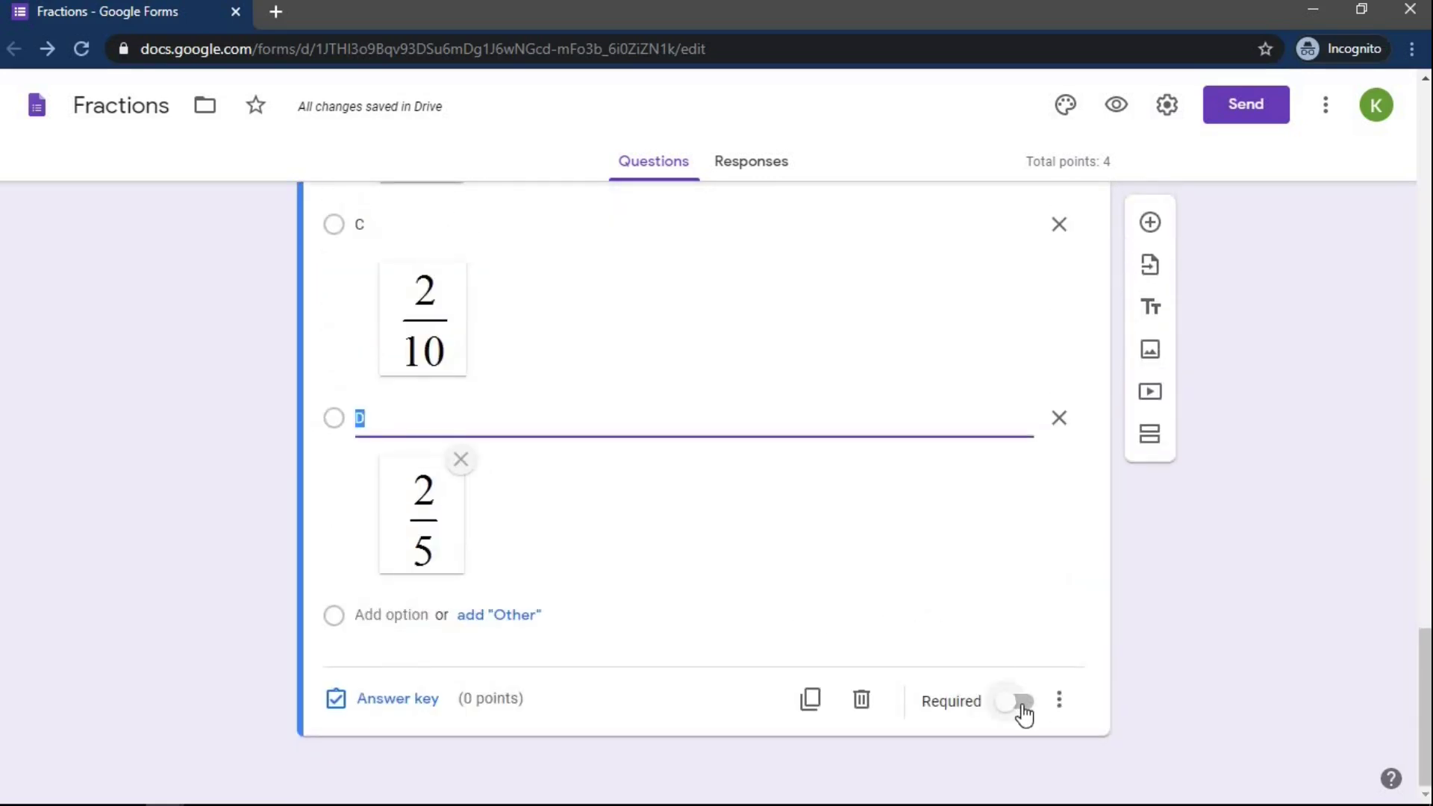
pyautogui.click(1021, 702)
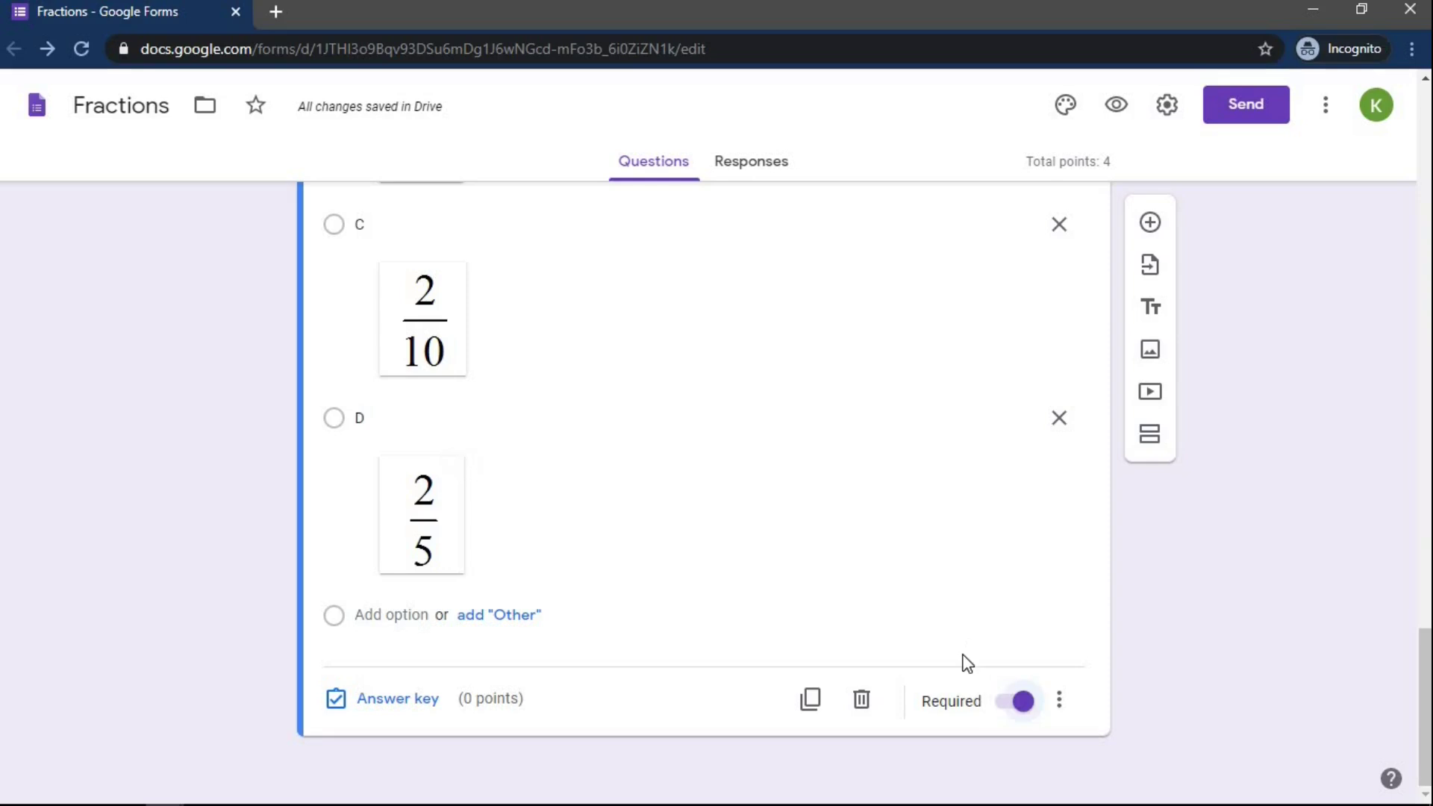
# In the answer key, mark option B (4/5) correct and set the question to 2 points
pyautogui.click(395, 700)
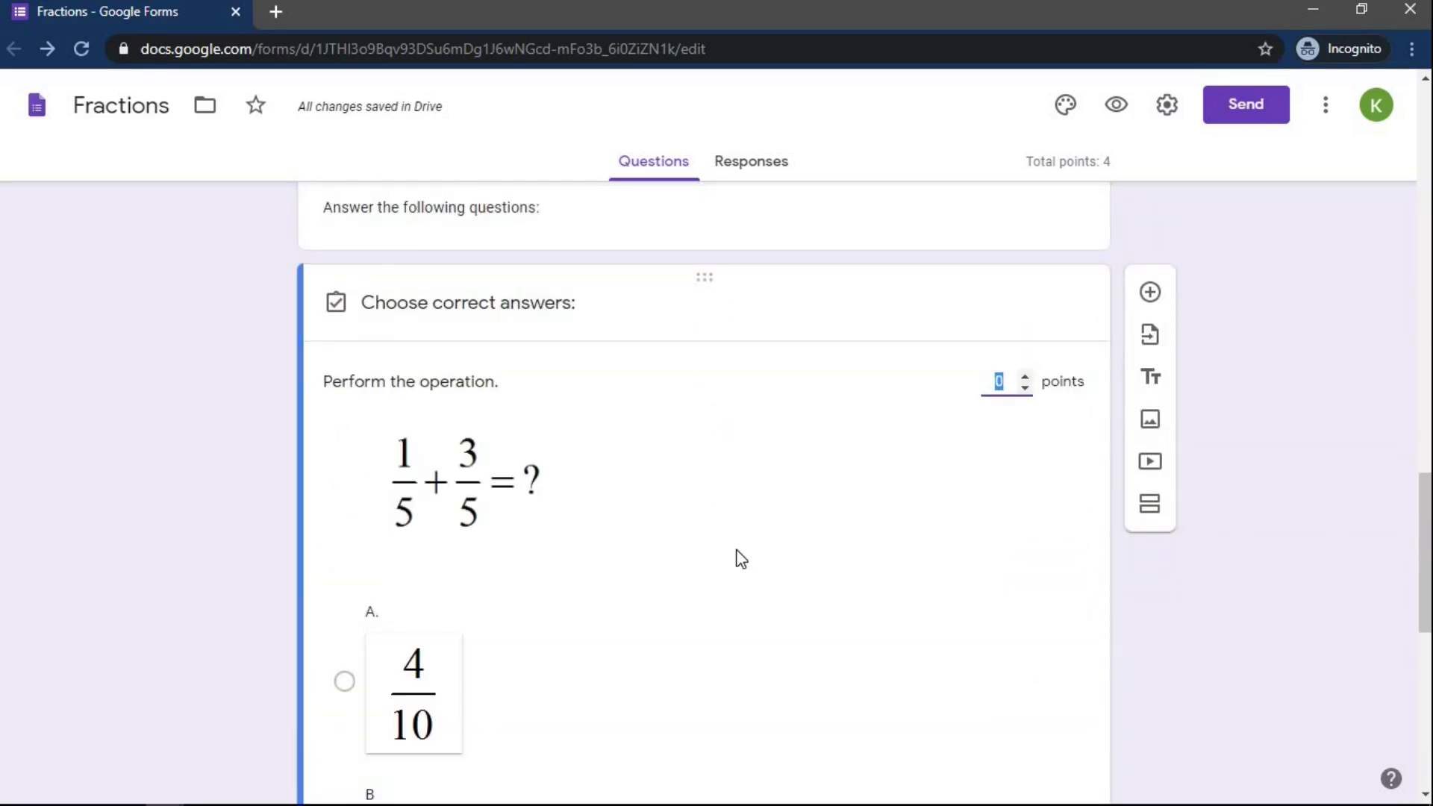
pyautogui.scroll(-7, 739, 560)
pyautogui.scroll(3, 735, 564)
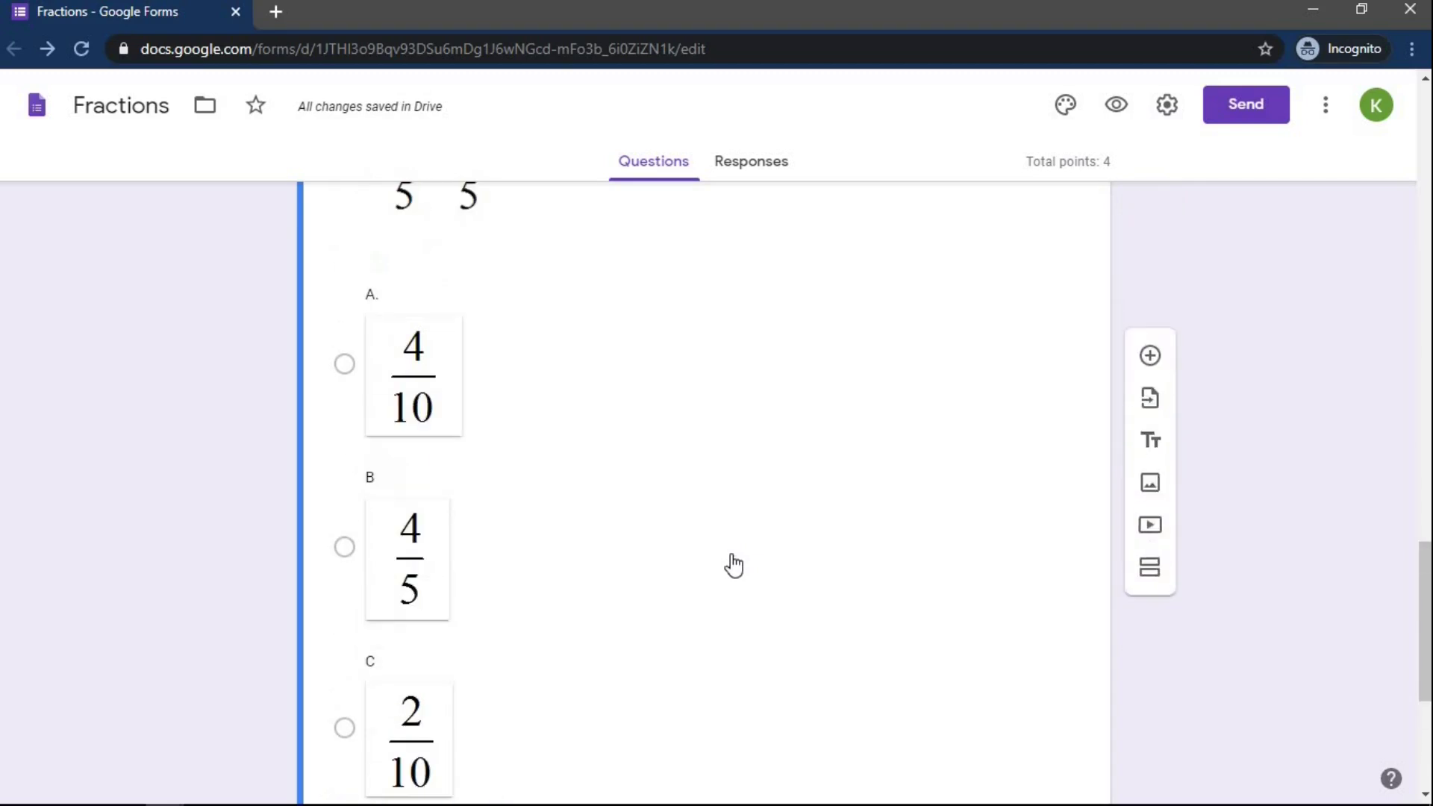
pyautogui.scroll(1, 733, 565)
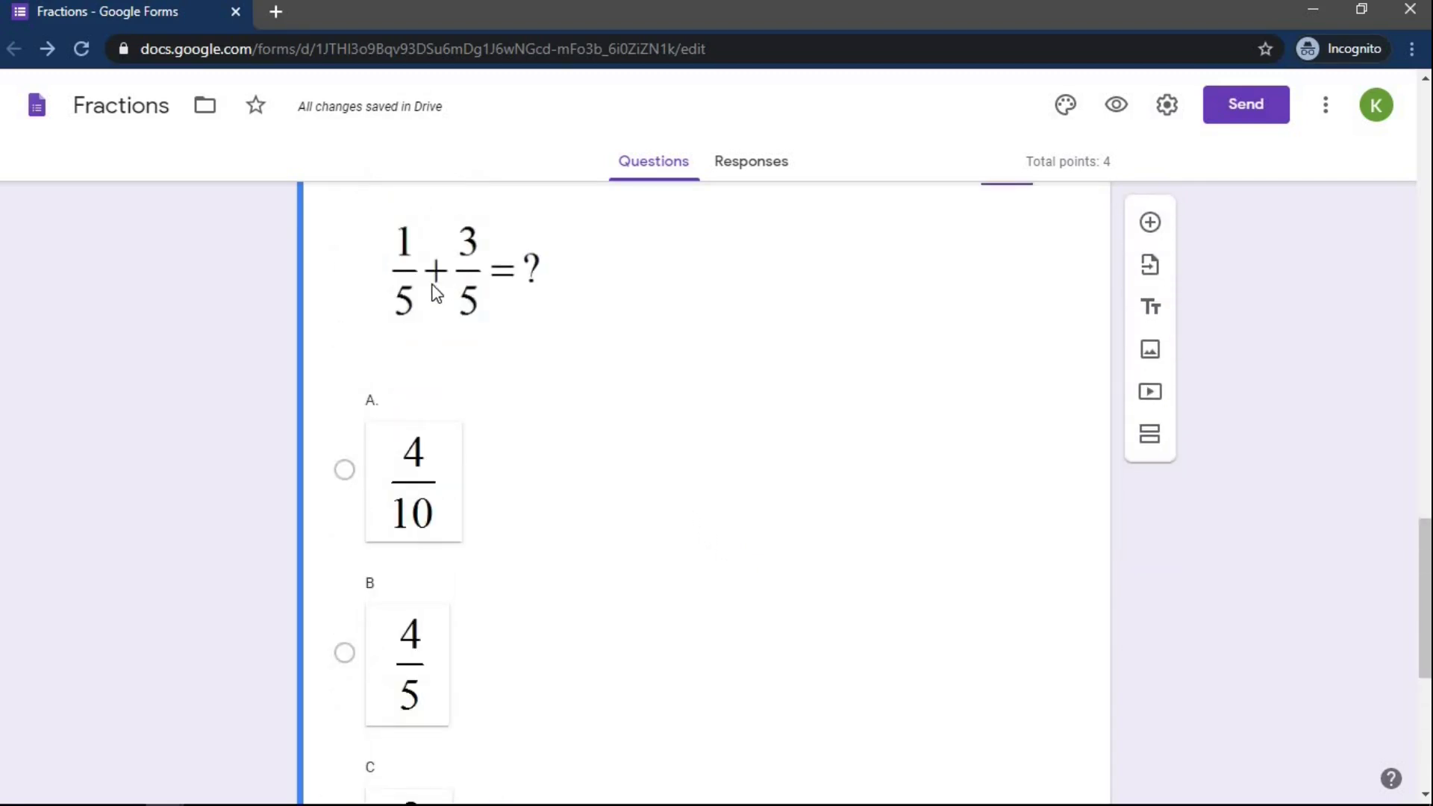
pyautogui.scroll(-1, 493, 448)
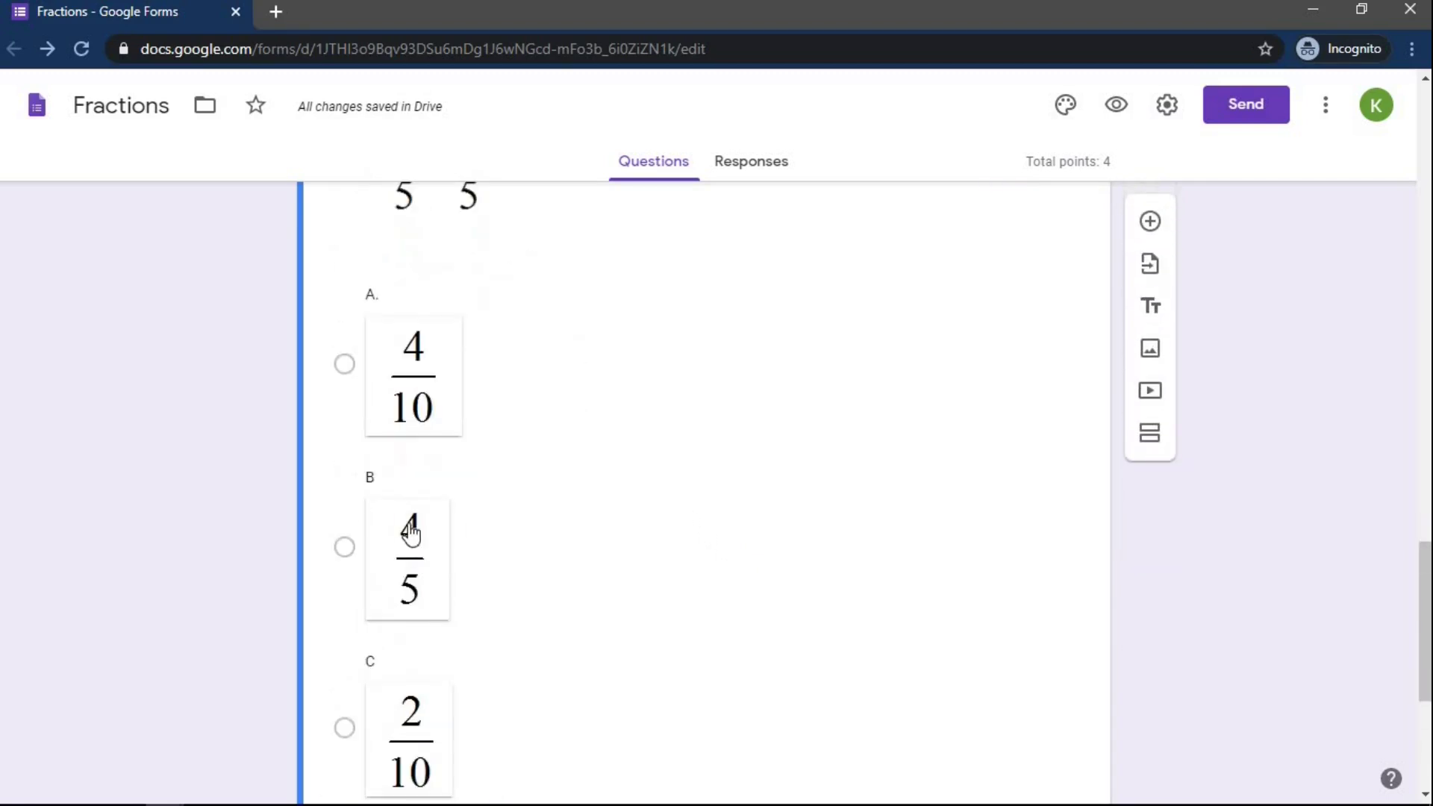
pyautogui.click(344, 548)
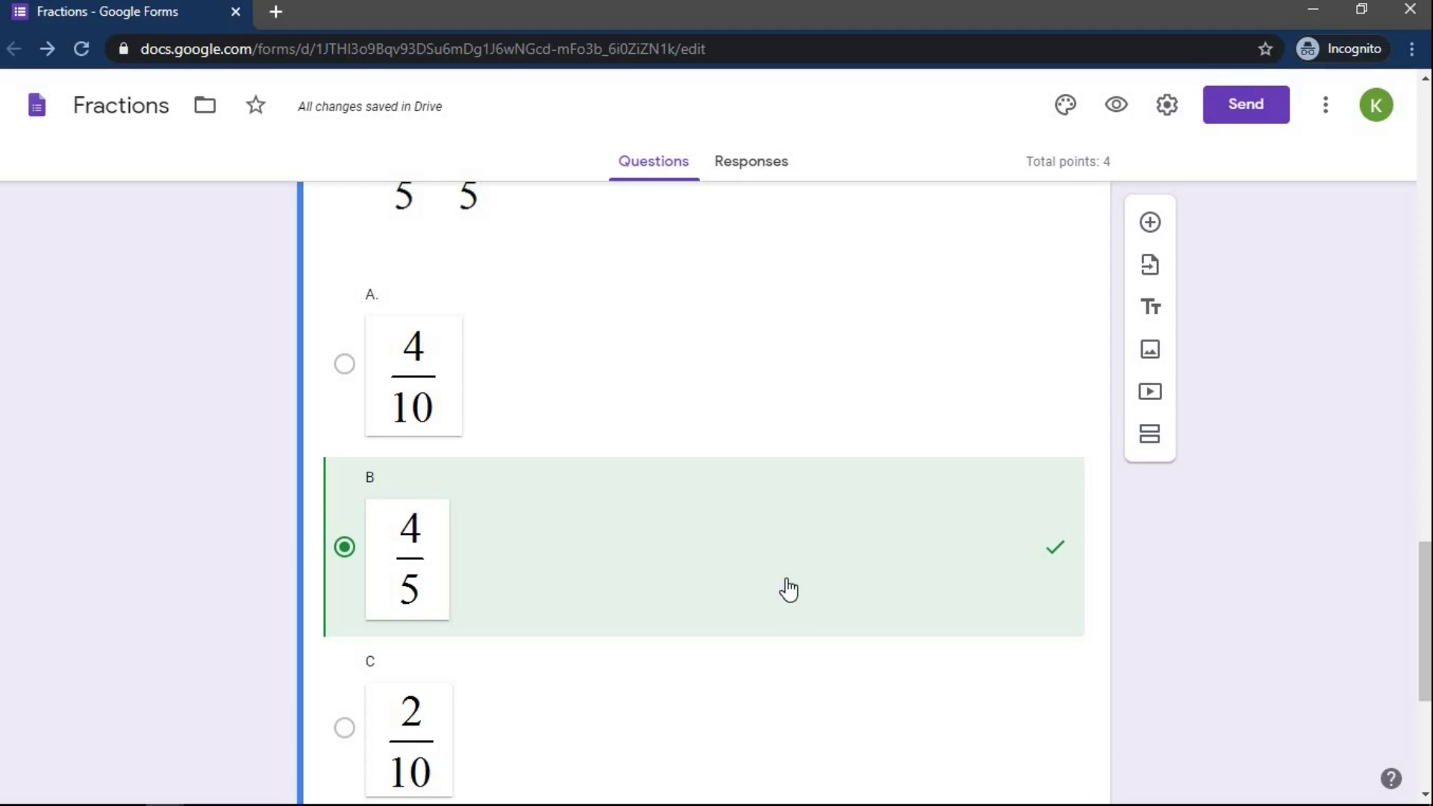
pyautogui.scroll(4, 789, 589)
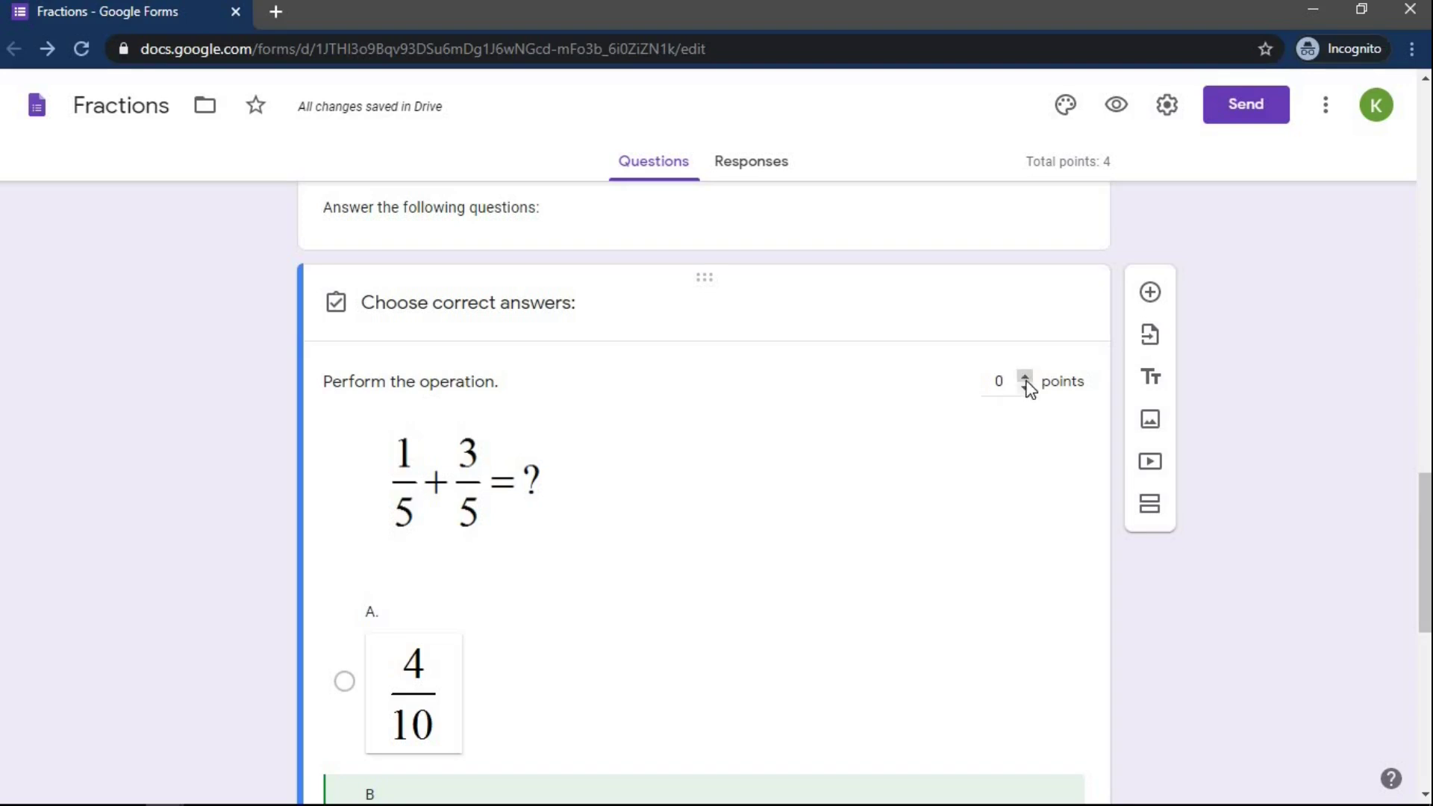
pyautogui.click(1025, 378)
pyautogui.click(1025, 377)
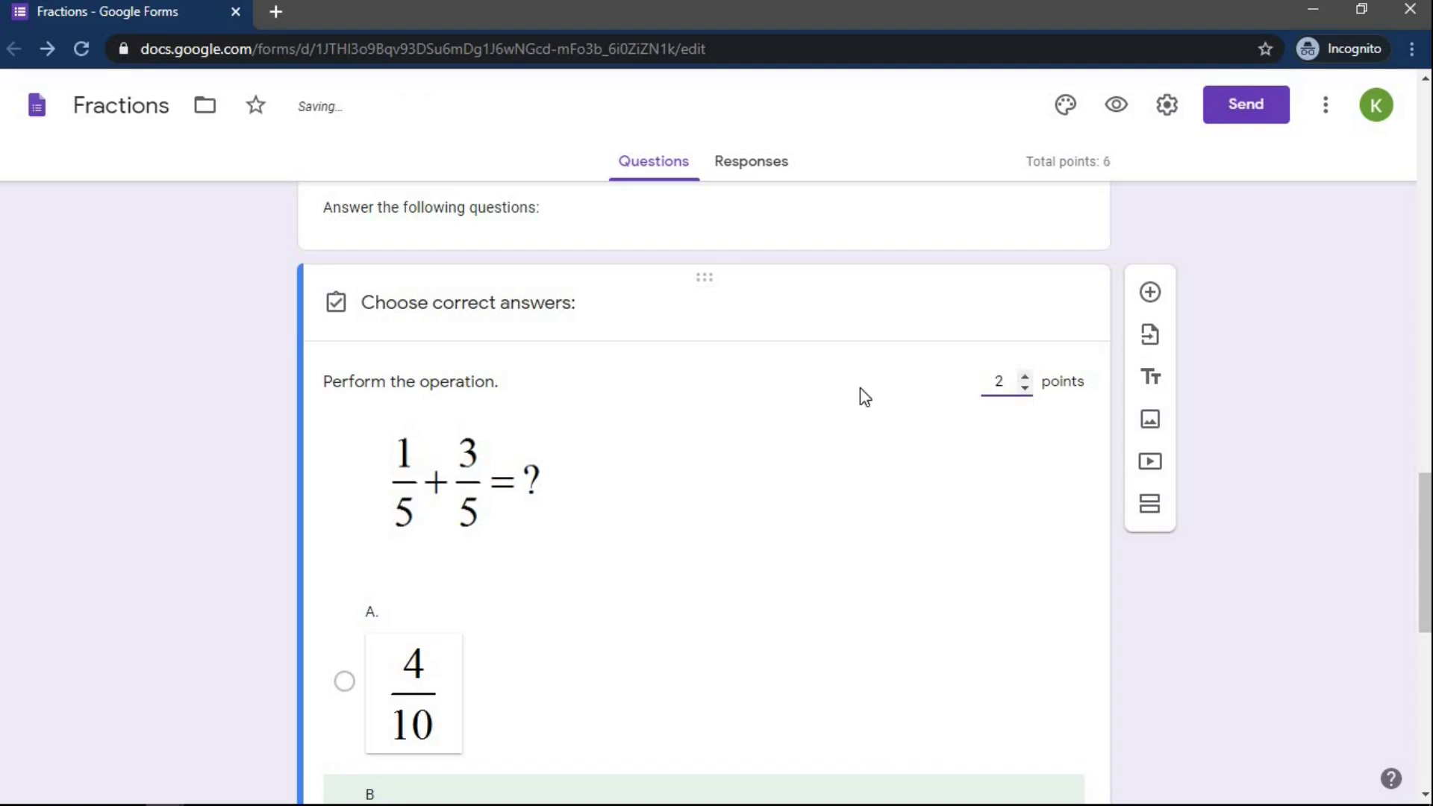
pyautogui.scroll(1, 928, 442)
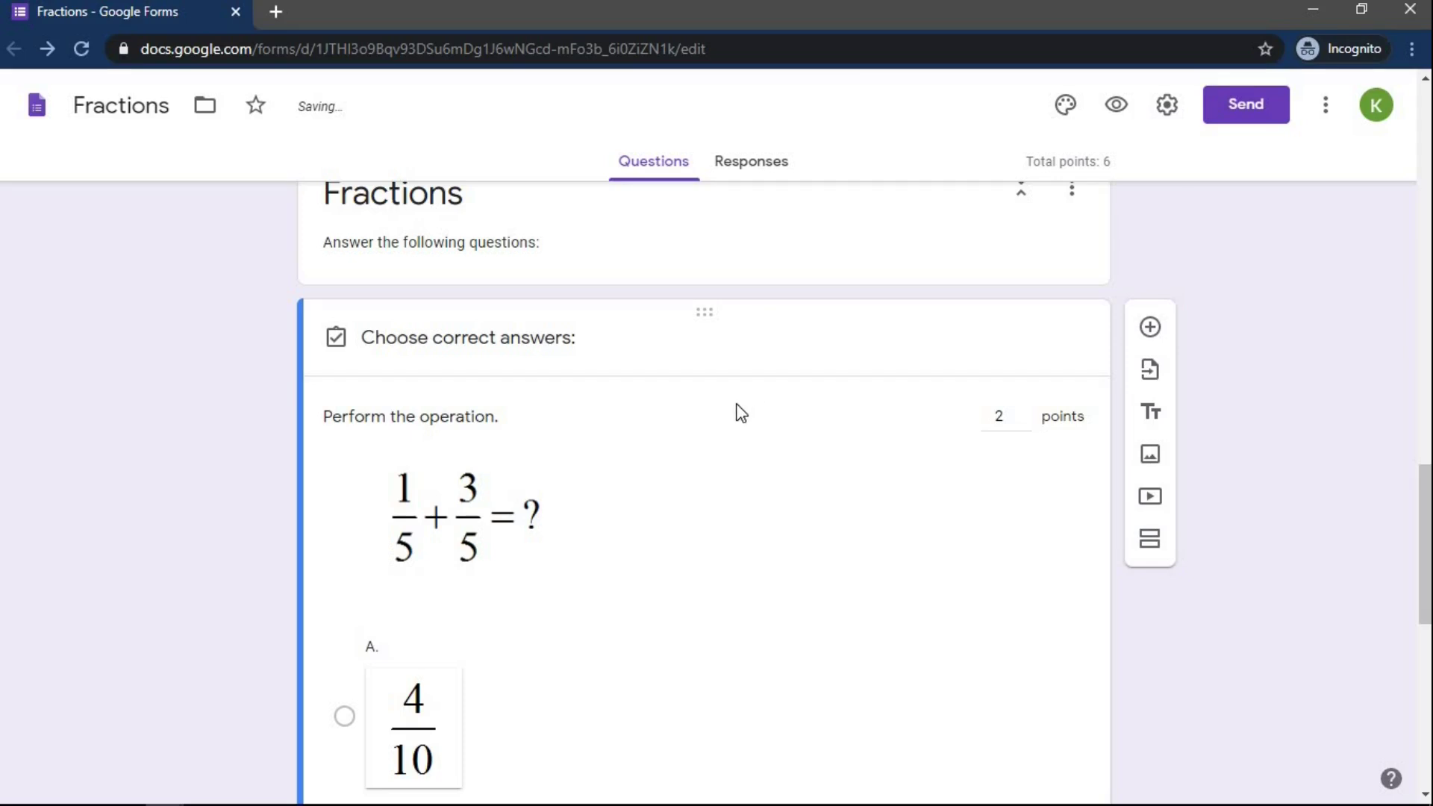
pyautogui.scroll(-10, 739, 412)
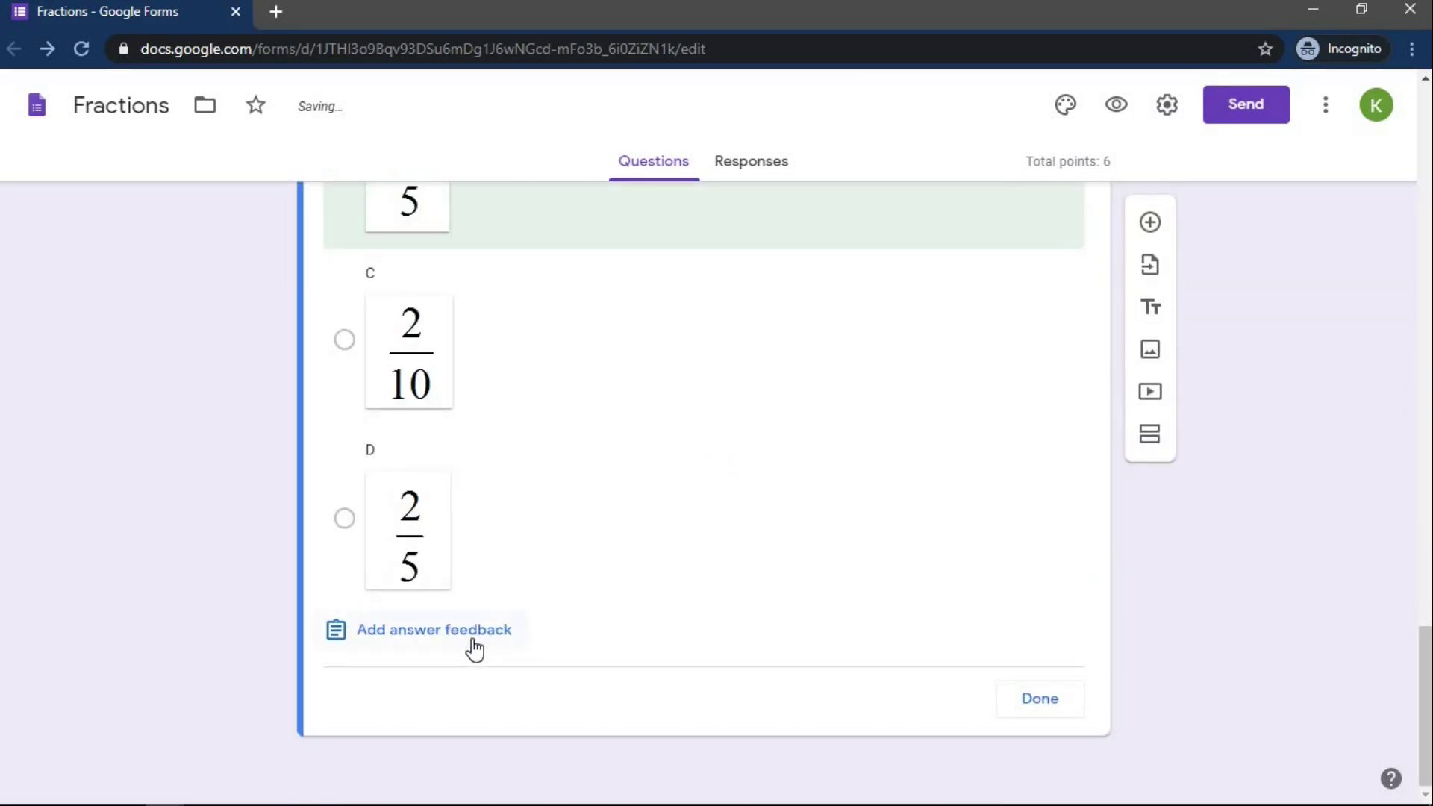
# Paste the same-denominator explanation as incorrect-answer feedback and save 'Good job!' as correct-answer feedback
pyautogui.click(475, 646)
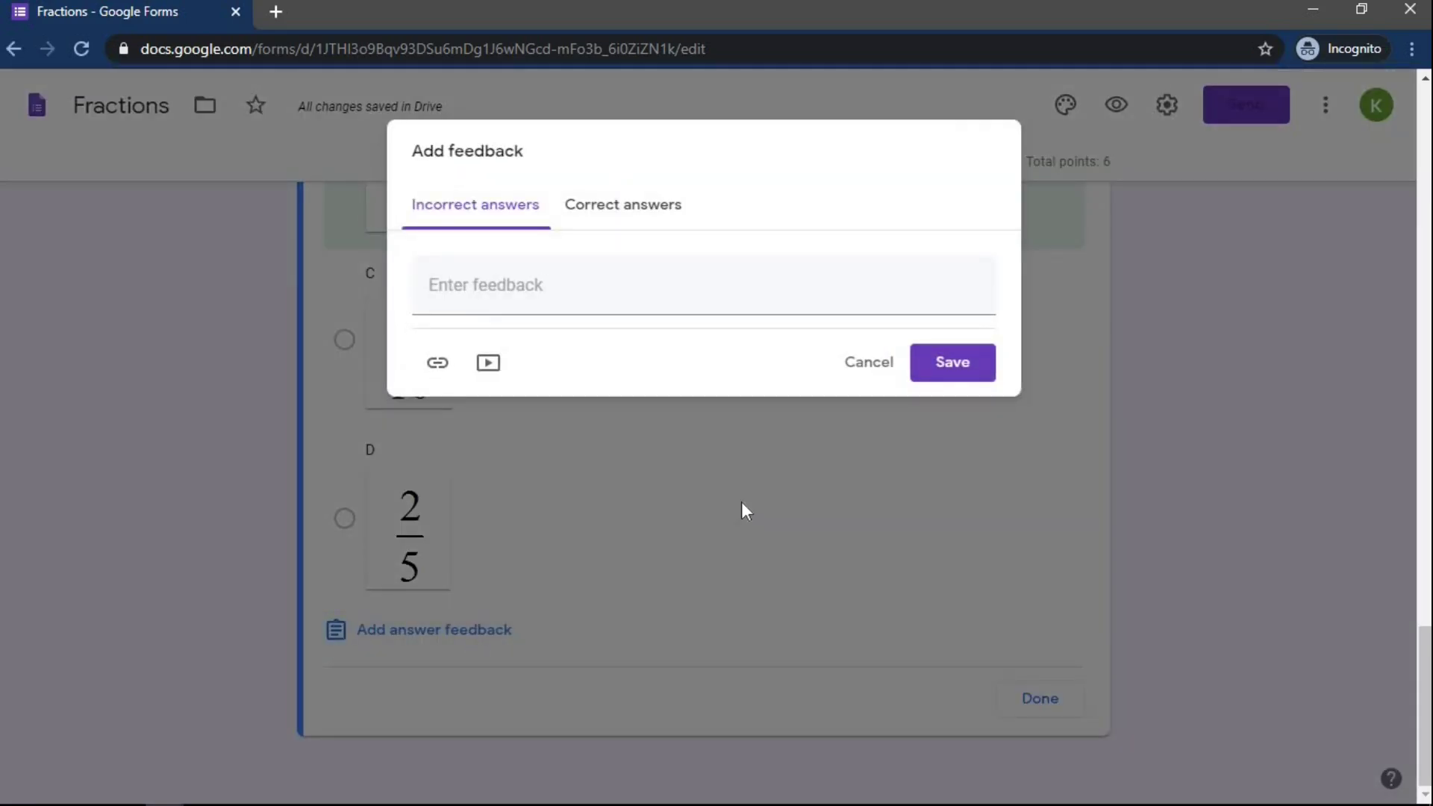
pyautogui.click(515, 295)
pyautogui.write('For fractions with the same denominator, we just have to add the numerators then copy the denominator.')
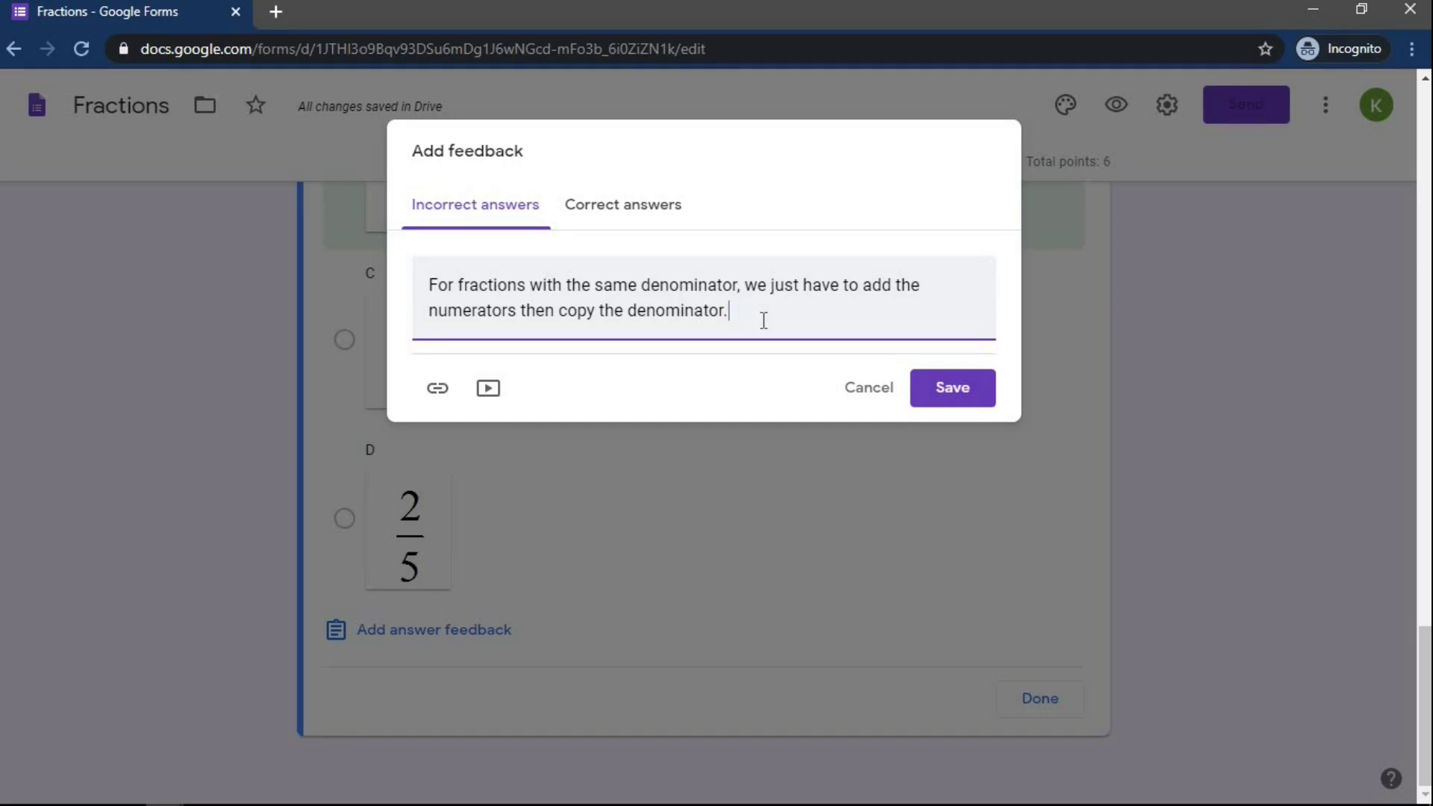
pyautogui.click(648, 214)
pyautogui.click(583, 285)
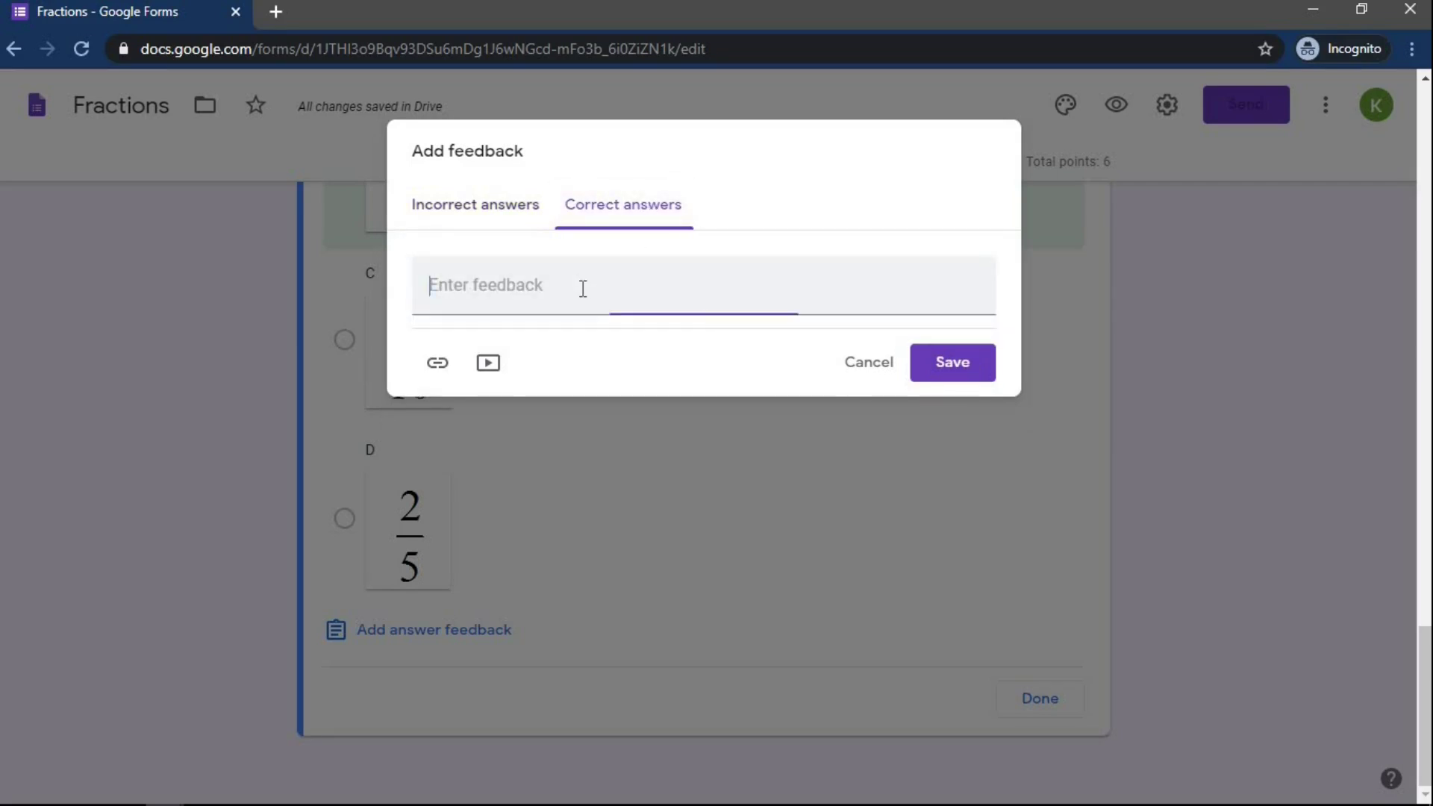
pyautogui.write('Good job!')
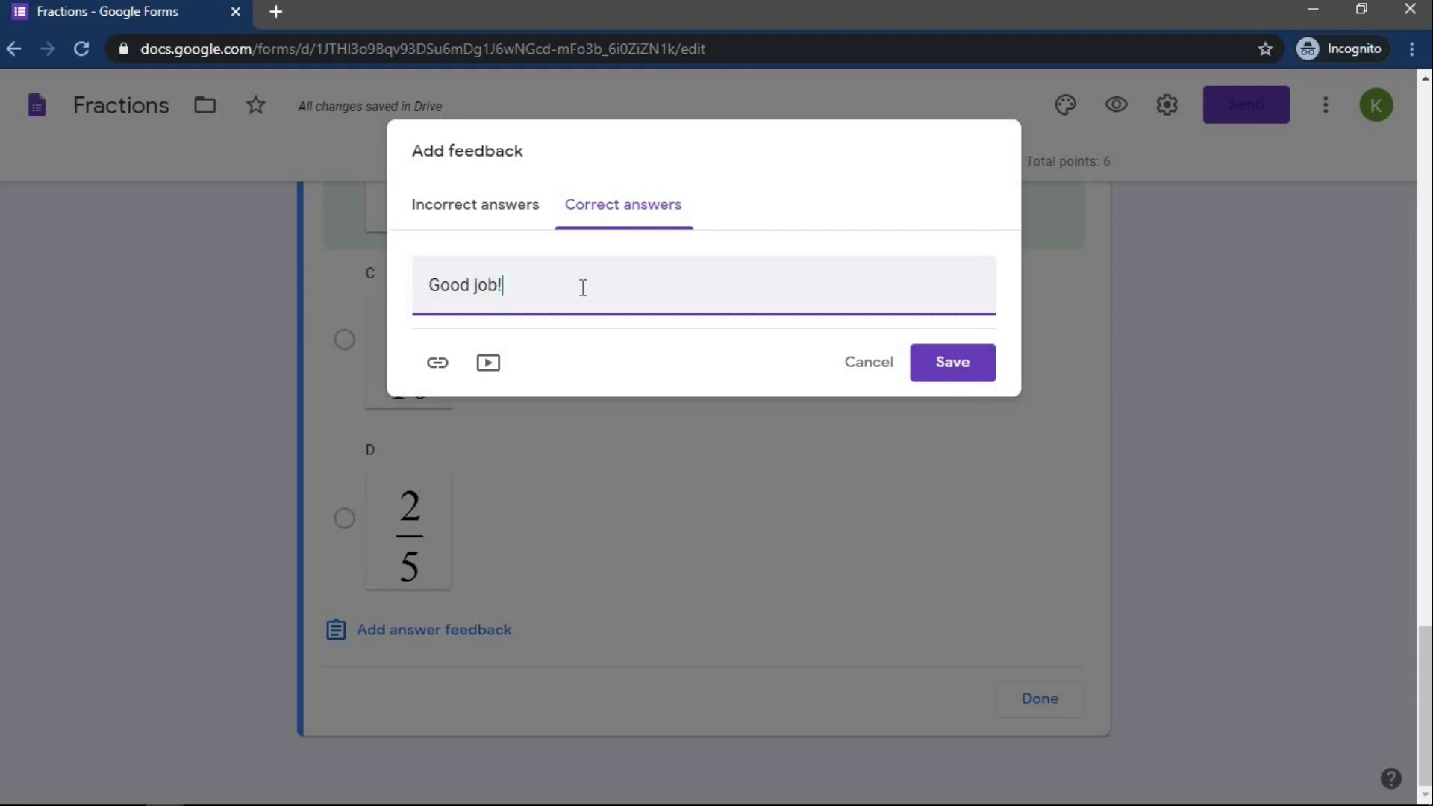
pyautogui.click(963, 369)
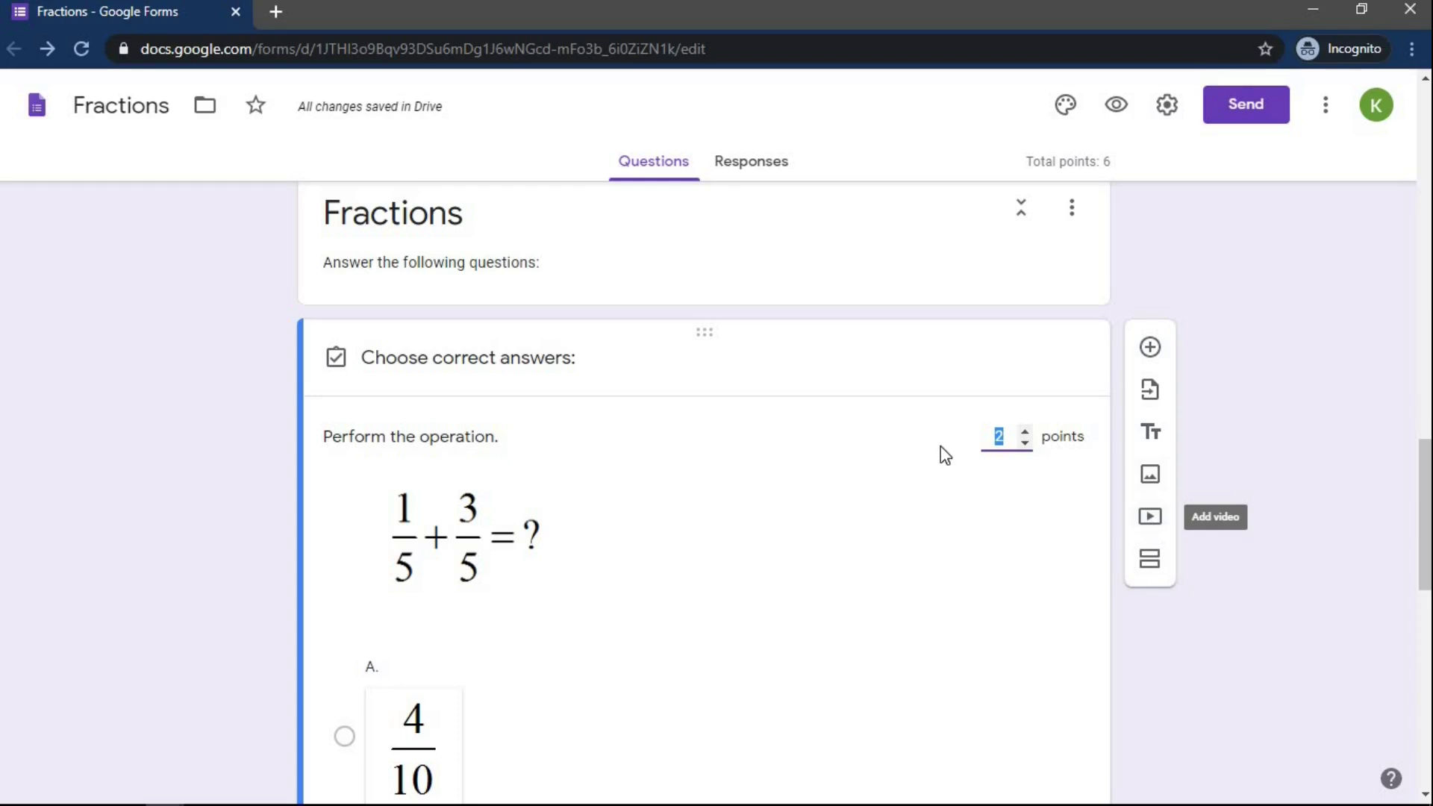
pyautogui.scroll(-1, 961, 415)
pyautogui.scroll(-8, 963, 425)
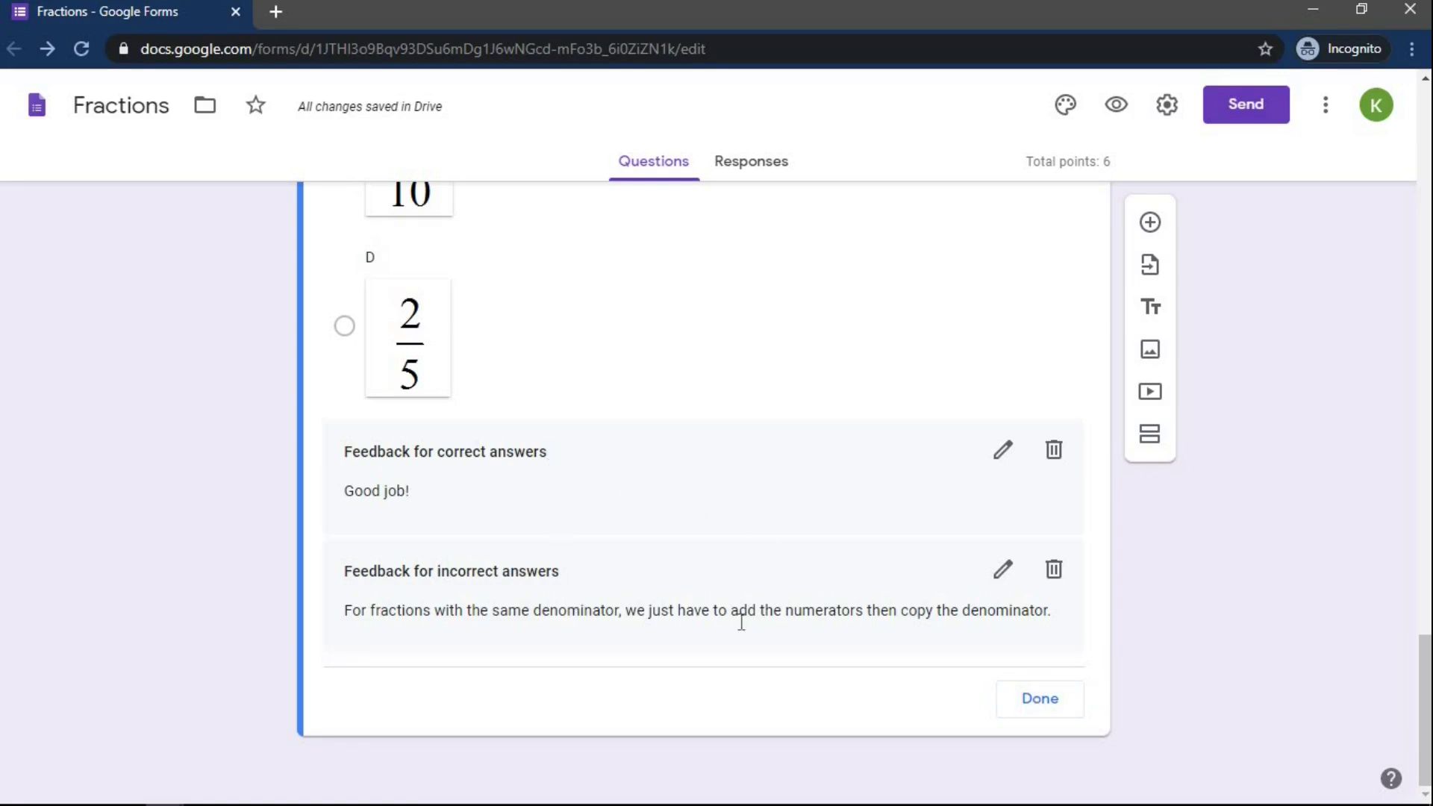
# Finish the answer key and add a new section after the fraction question
pyautogui.click(1033, 715)
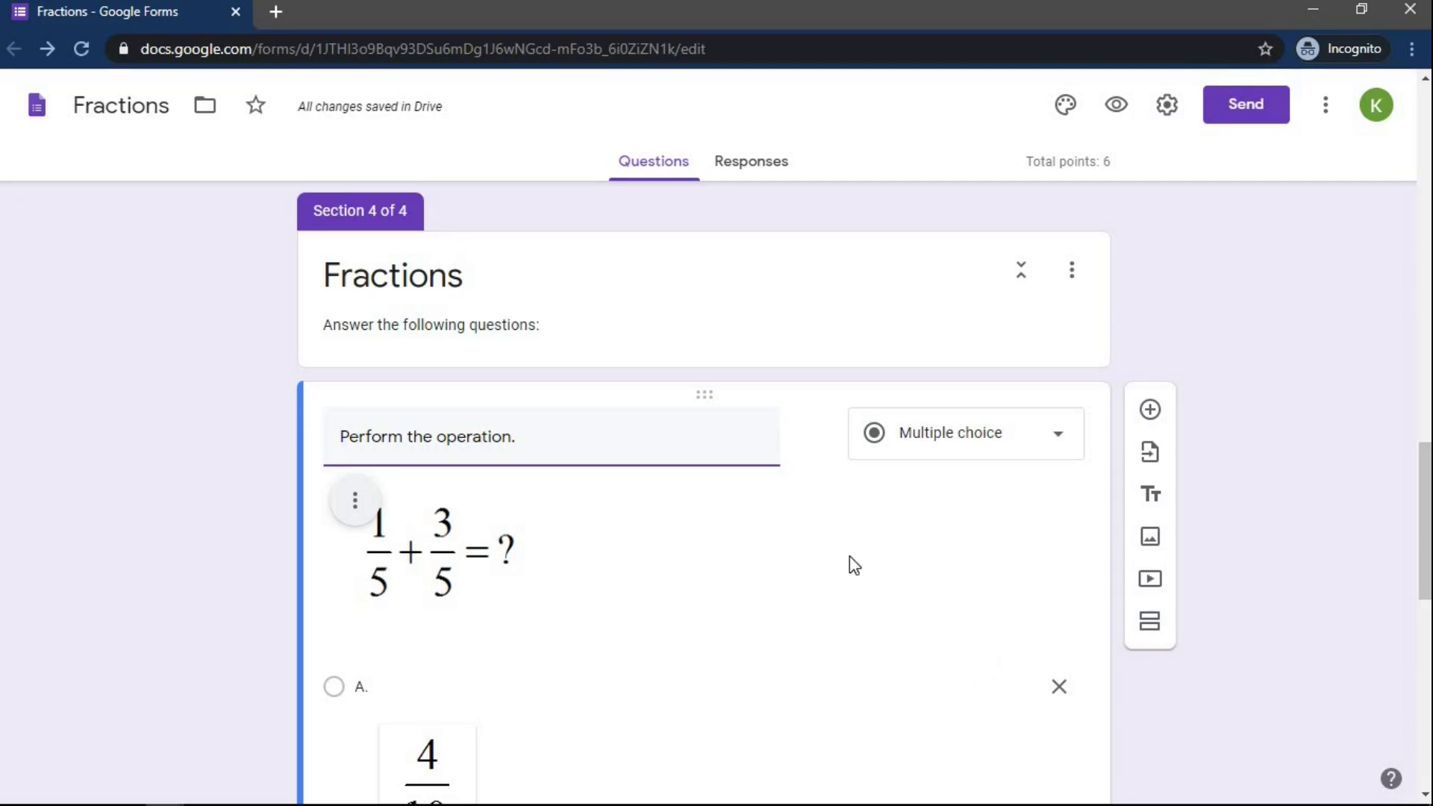
pyautogui.moveTo(747, 453)
pyautogui.click(1151, 631)
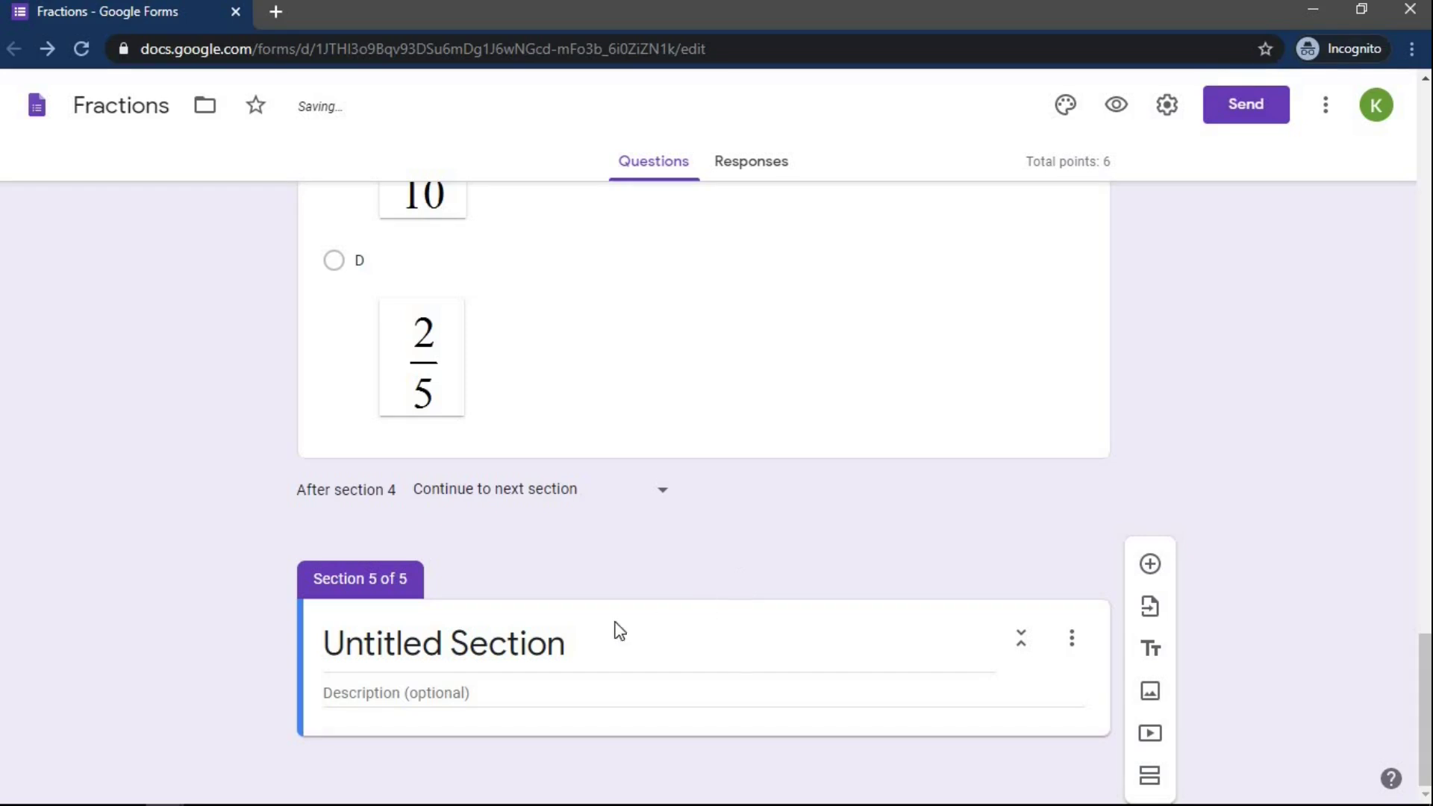
# Title the new section 'Self-reflection' and add a blank question to it
pyautogui.click(569, 646)
pyautogui.write('Sel')
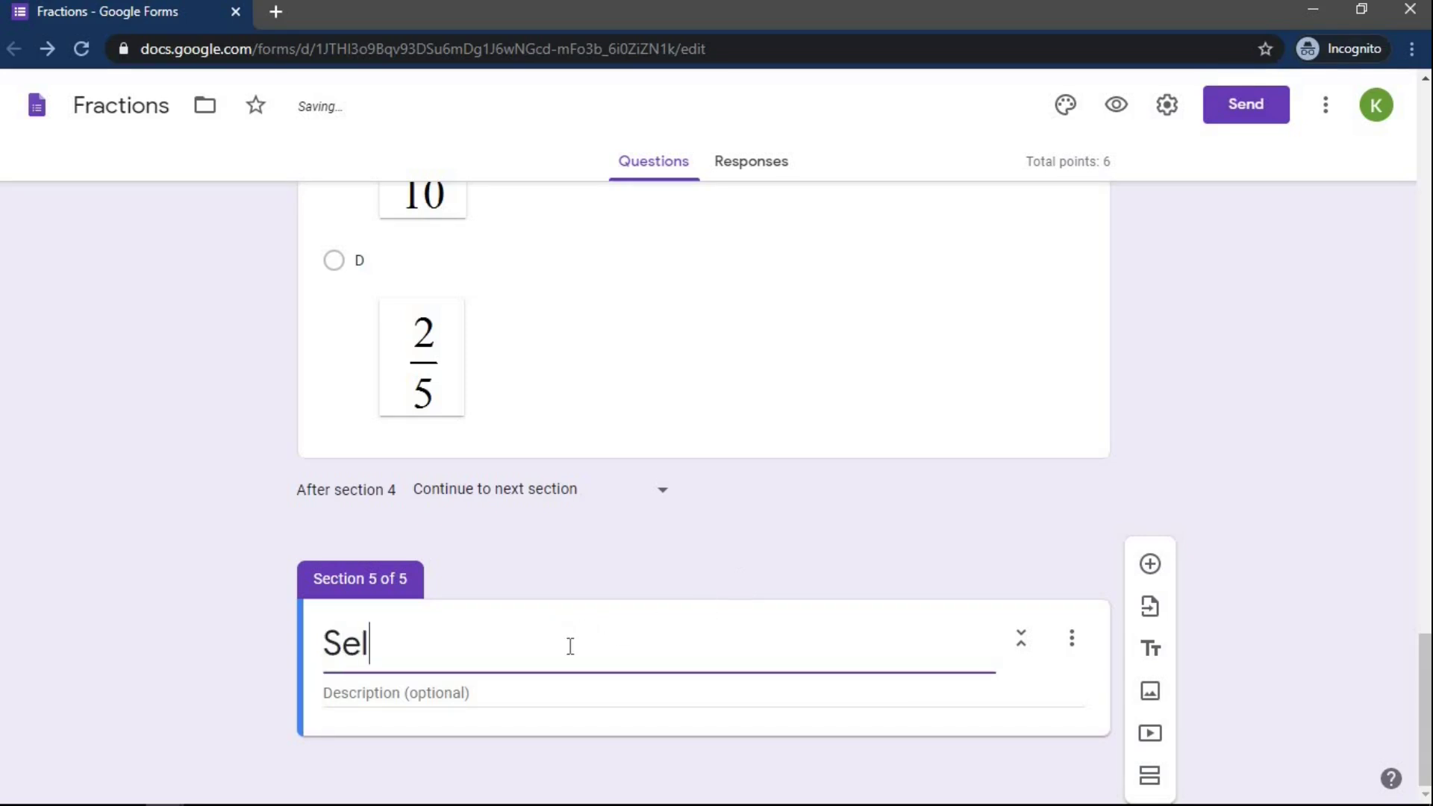
pyautogui.write('f-reflection')
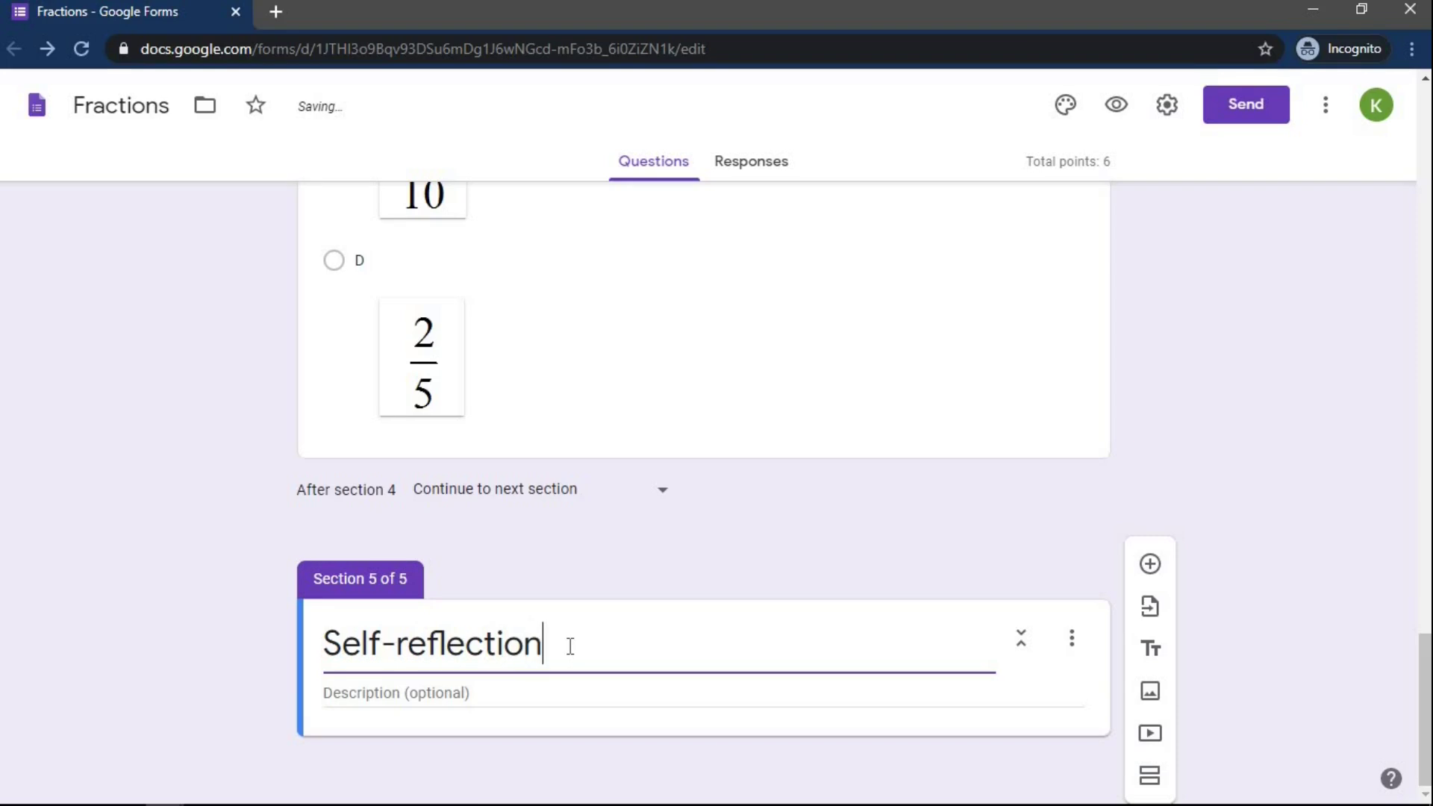
pyautogui.click(462, 693)
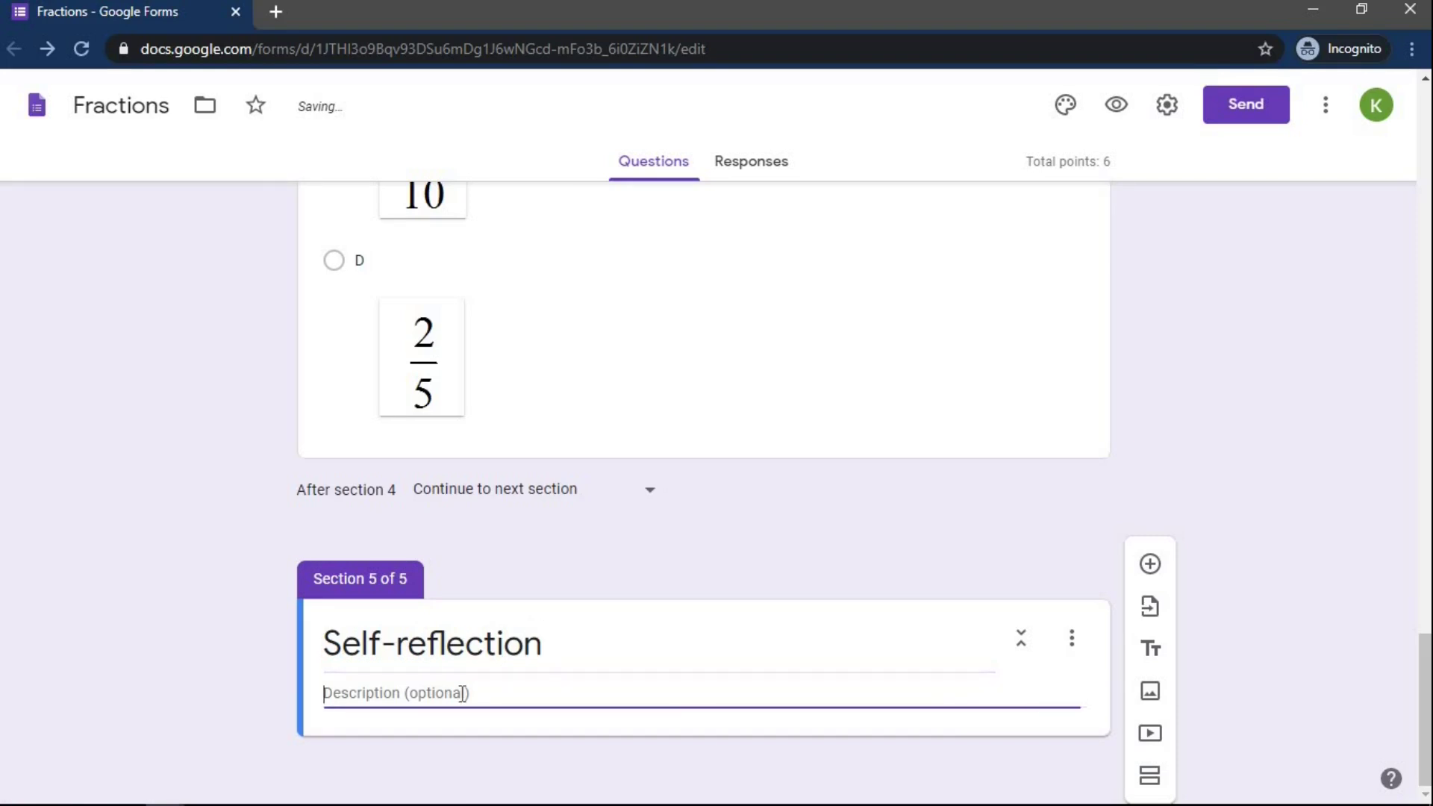
pyautogui.click(570, 652)
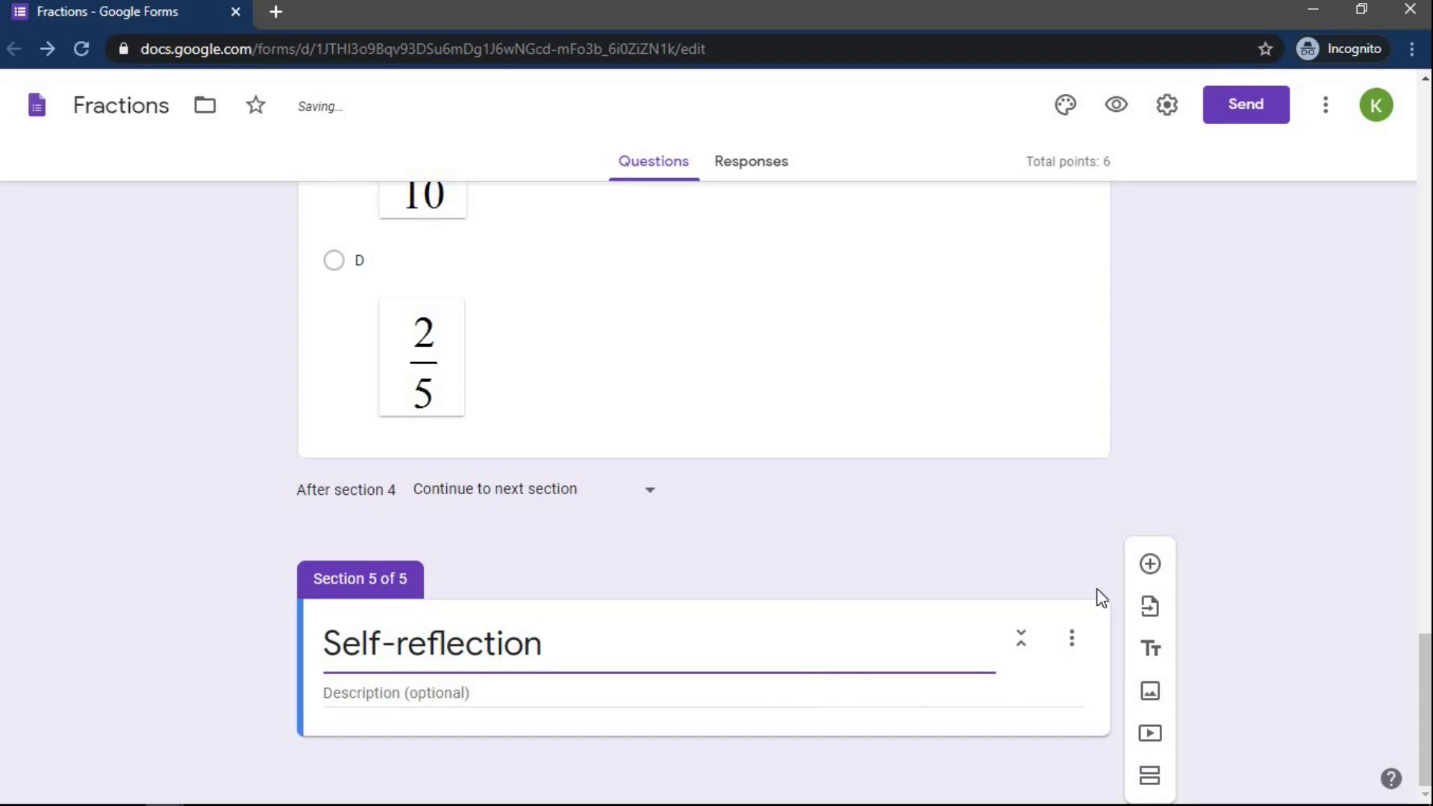
pyautogui.click(1150, 565)
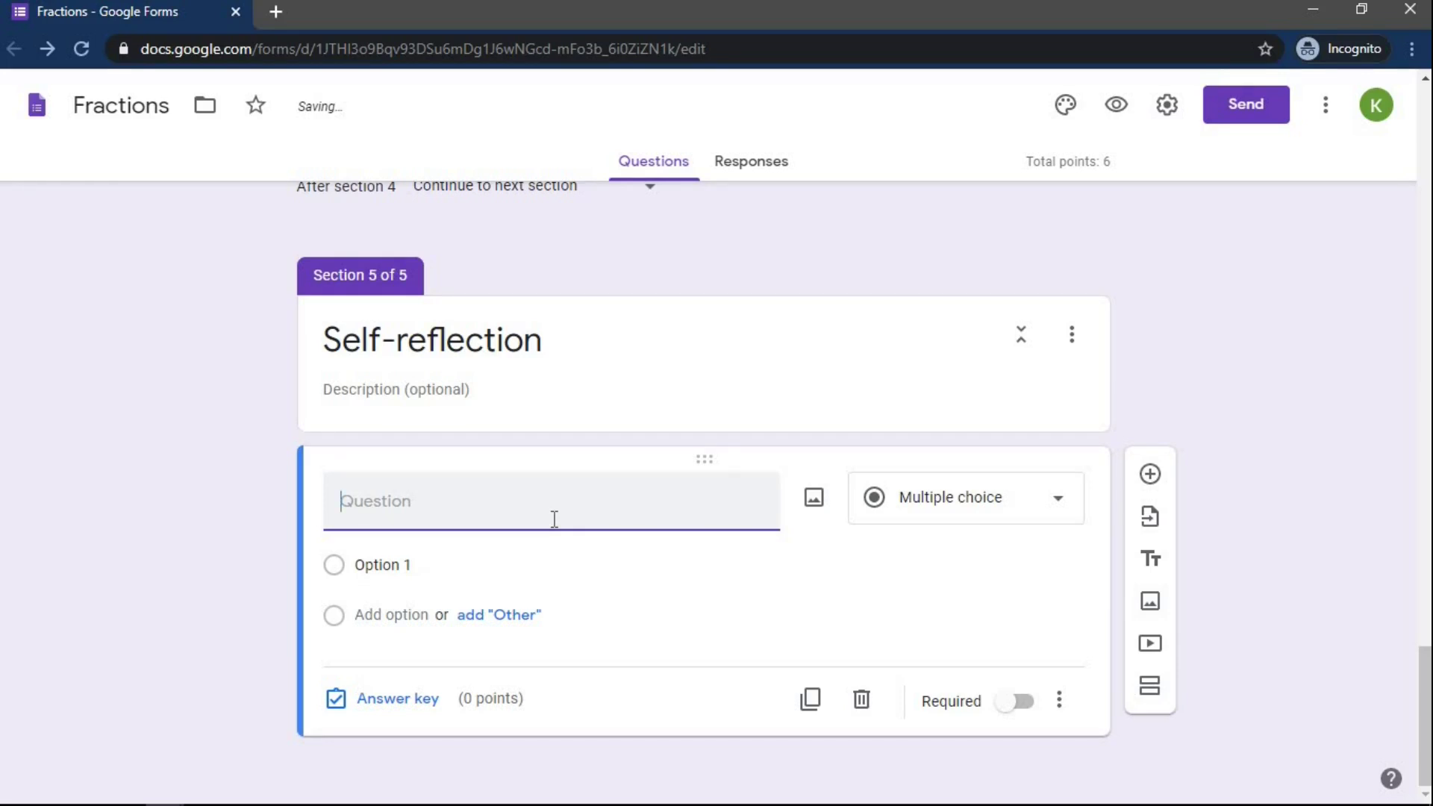
# Make the question a Paragraph type asking 'What makes learning fractions easy/difficult?'
pyautogui.click(1059, 513)
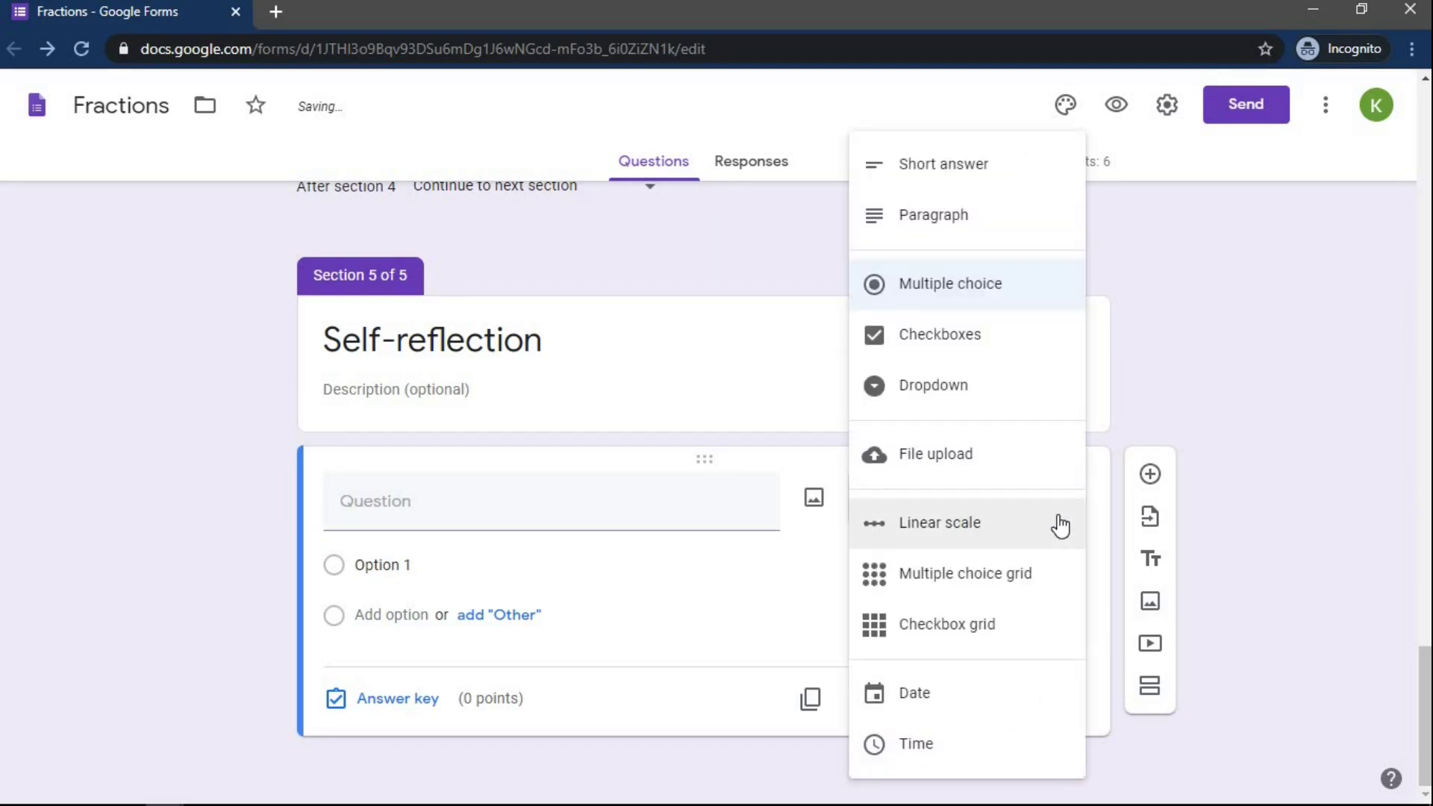
pyautogui.click(938, 224)
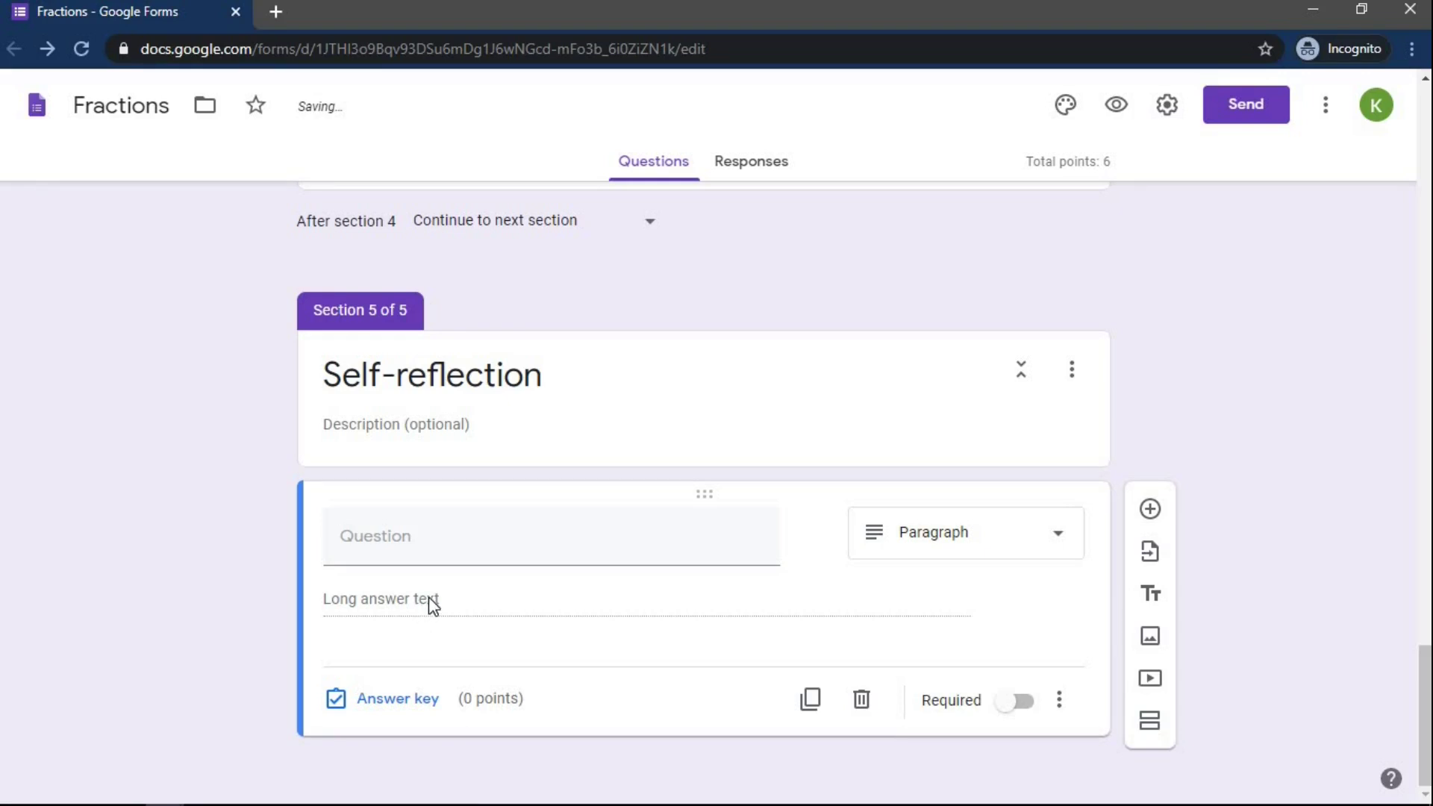
pyautogui.click(681, 547)
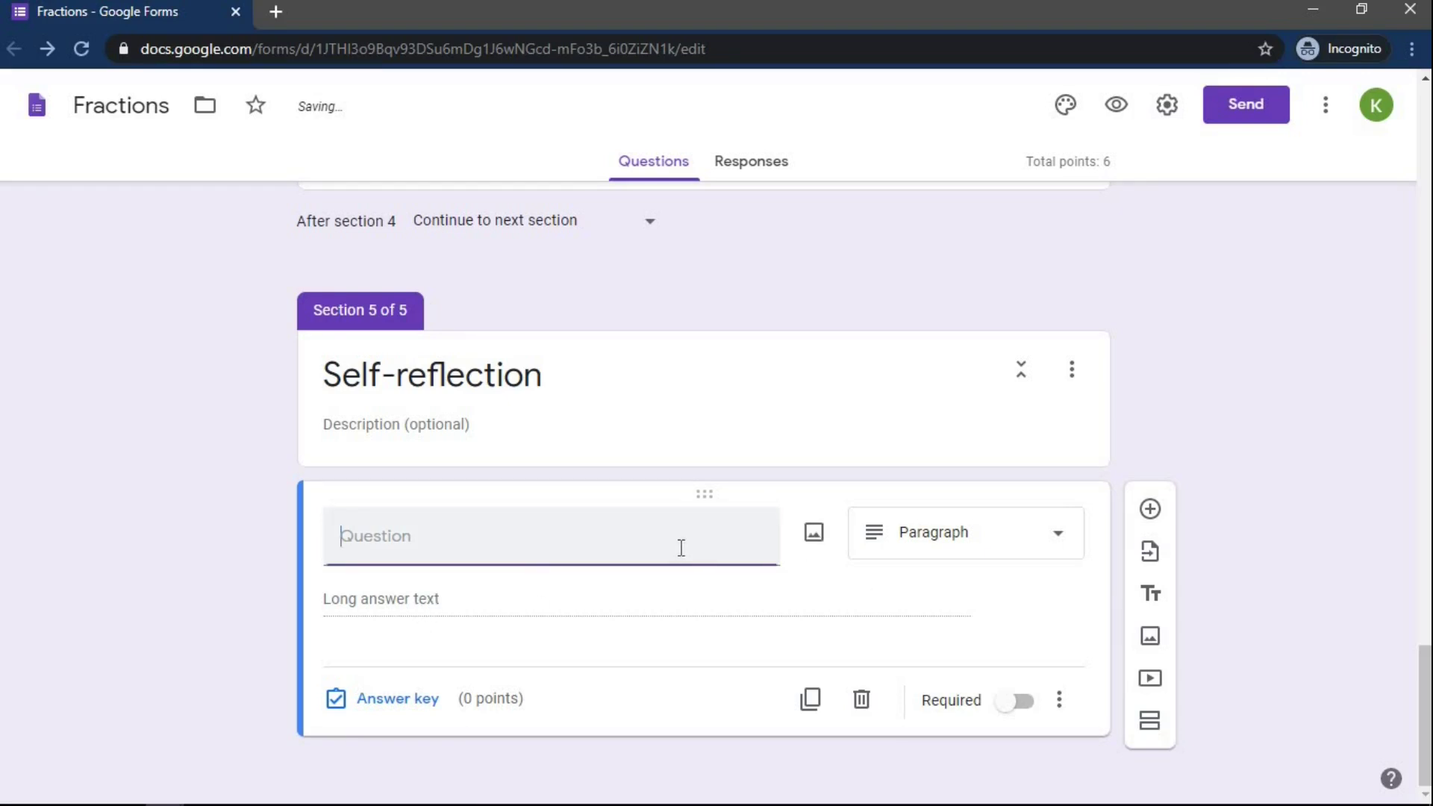
pyautogui.write('What makes learning fractions easy/difficult?')
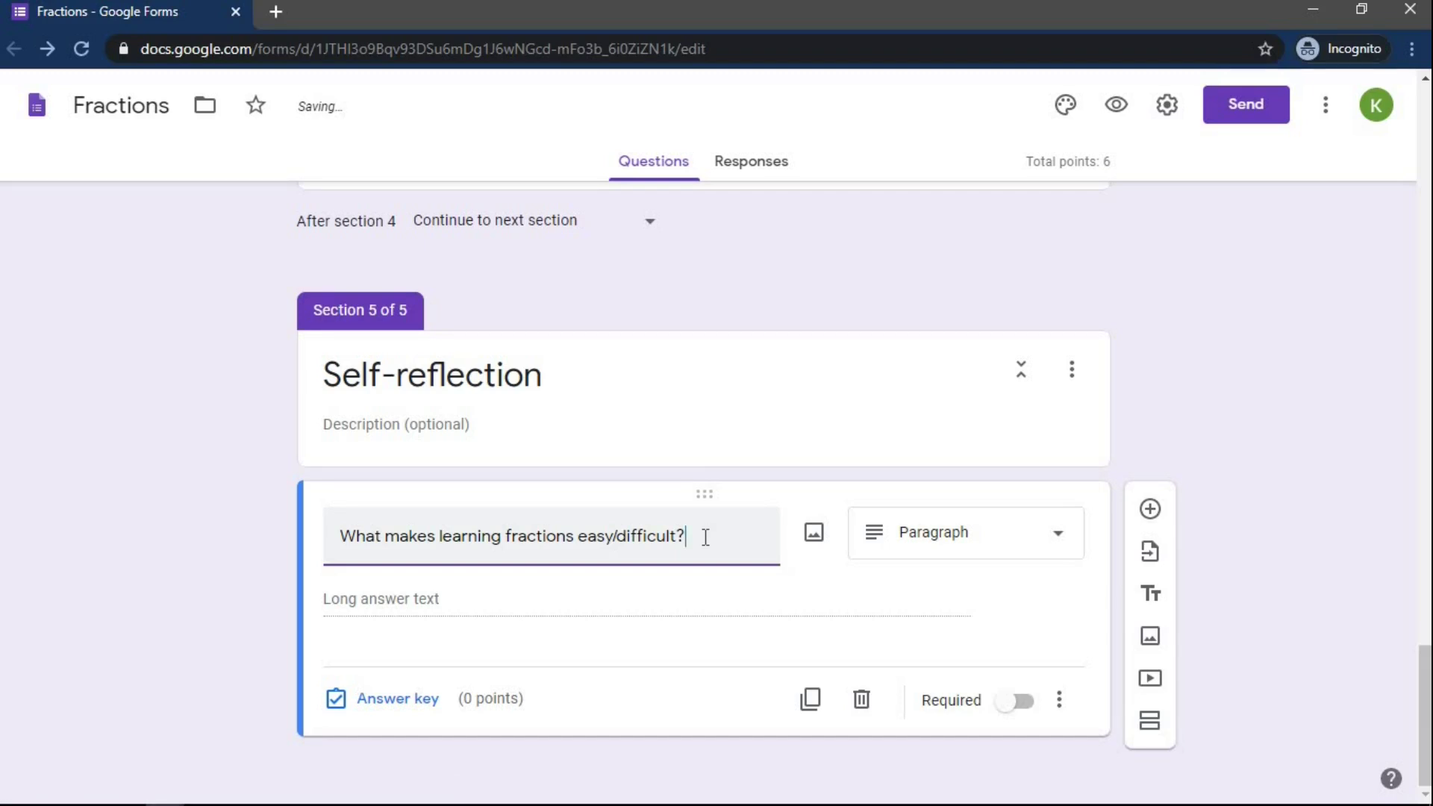
# Mark the question required and close its answer key with 0 points
pyautogui.click(1024, 705)
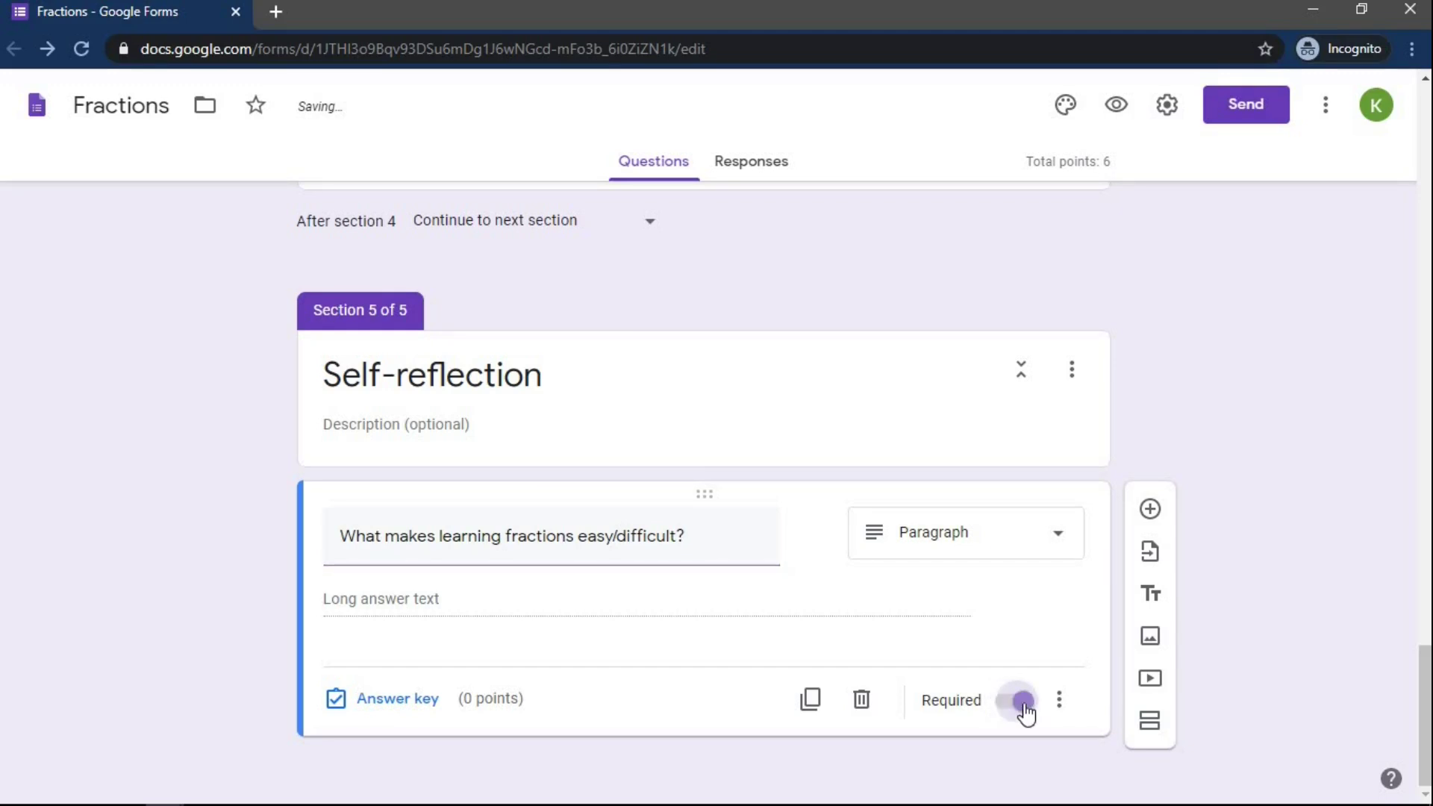
pyautogui.click(382, 699)
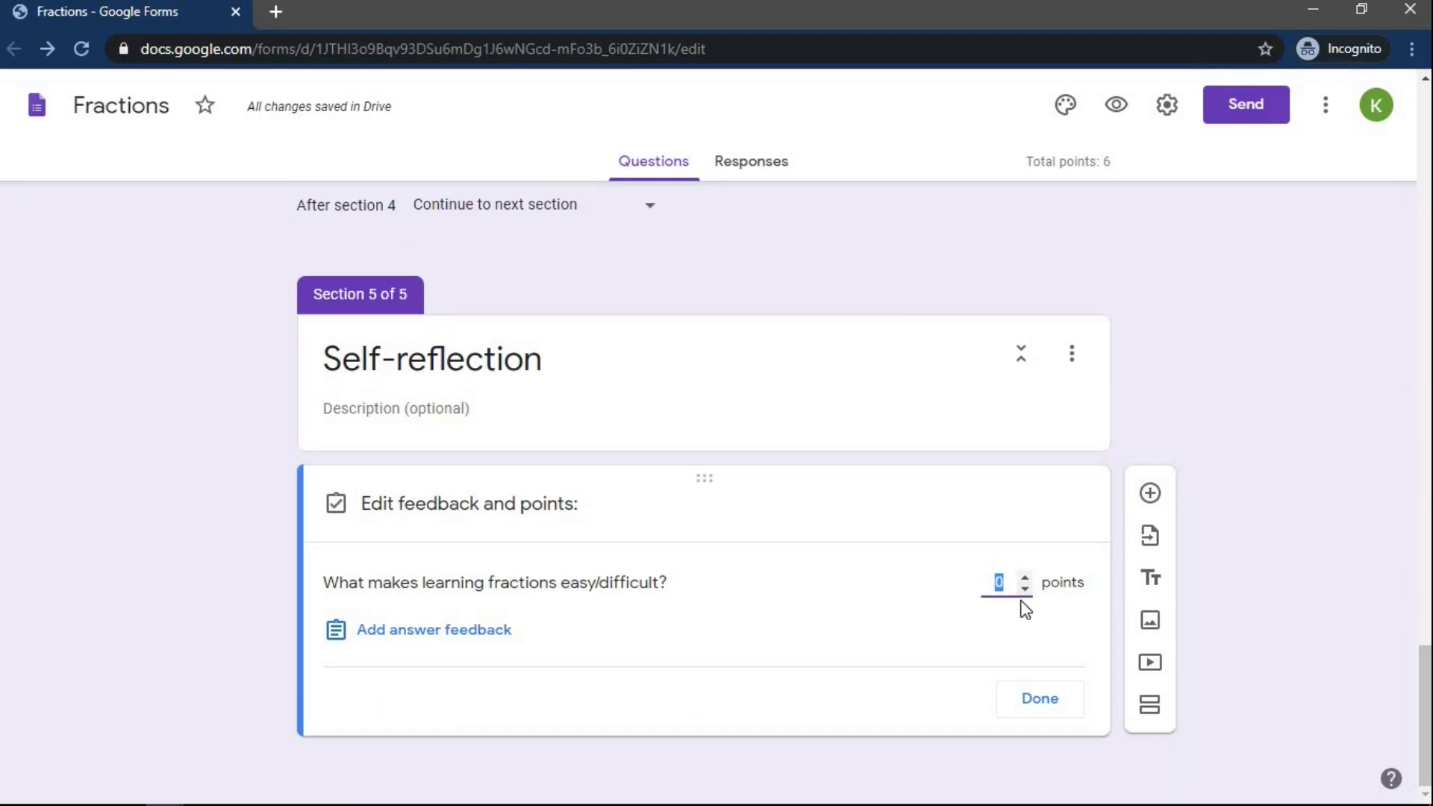
pyautogui.click(1045, 702)
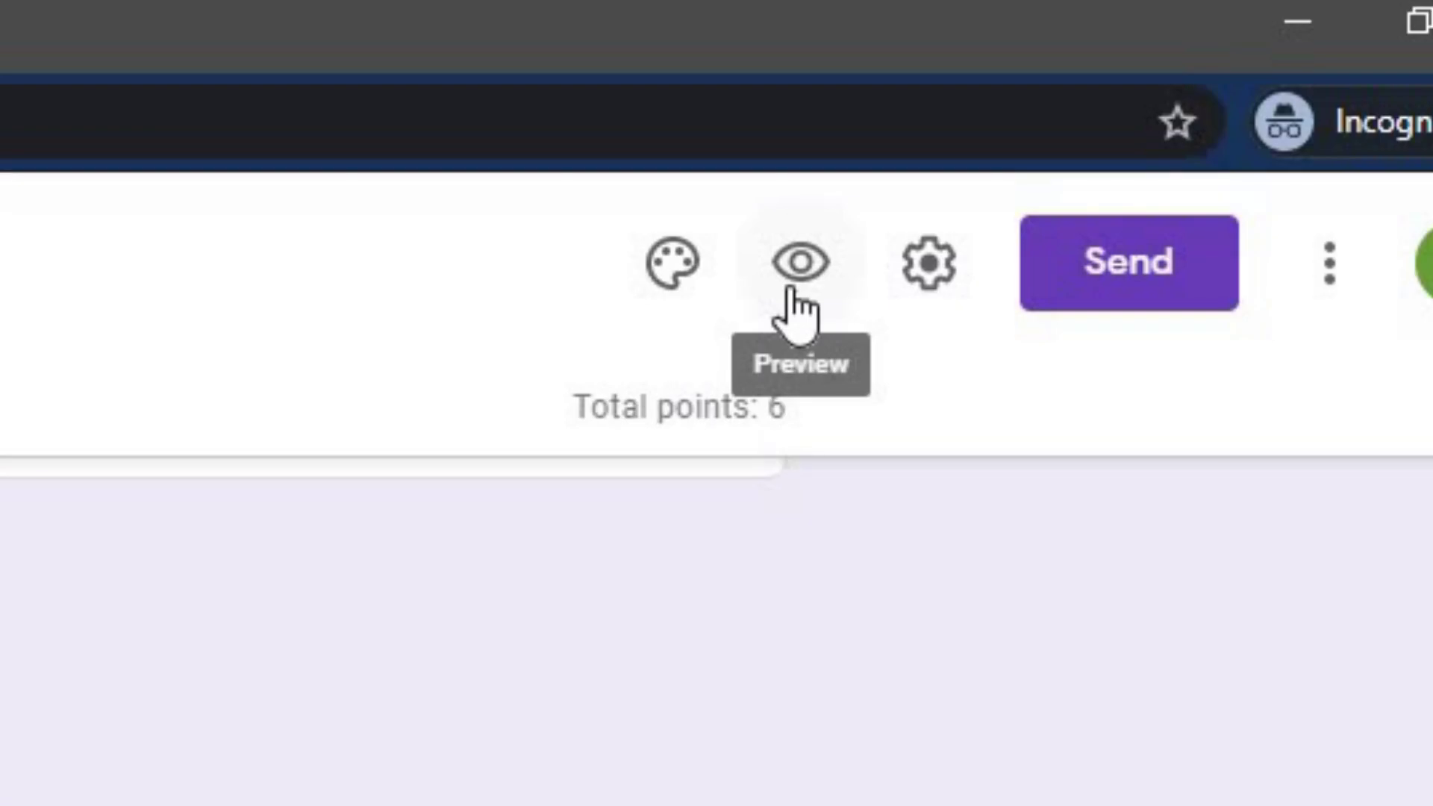
# Preview the quiz, autofill the respondent email, answer Numerator on page 1 and continue to page 2
pyautogui.click(791, 292)
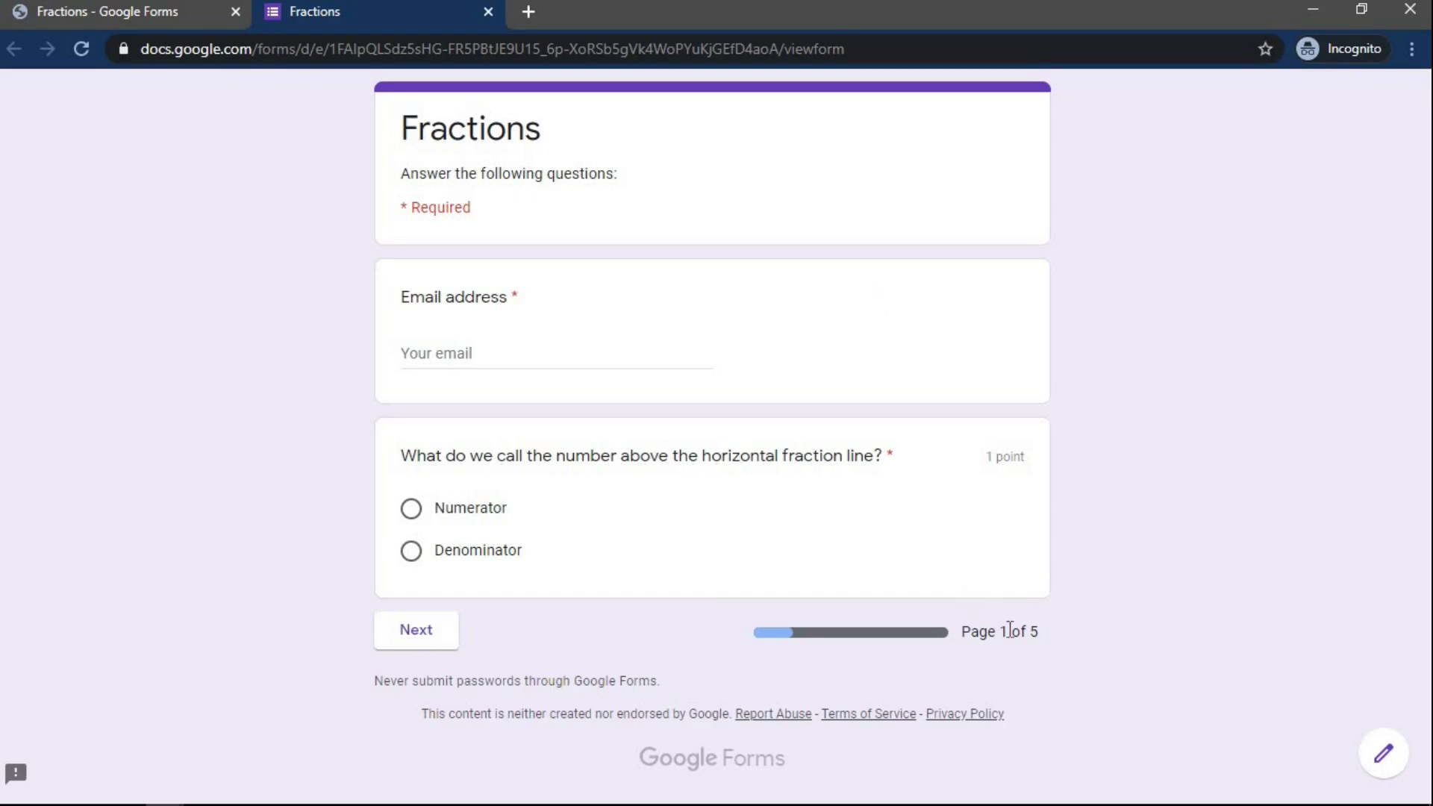
pyautogui.click(501, 350)
pyautogui.click(506, 401)
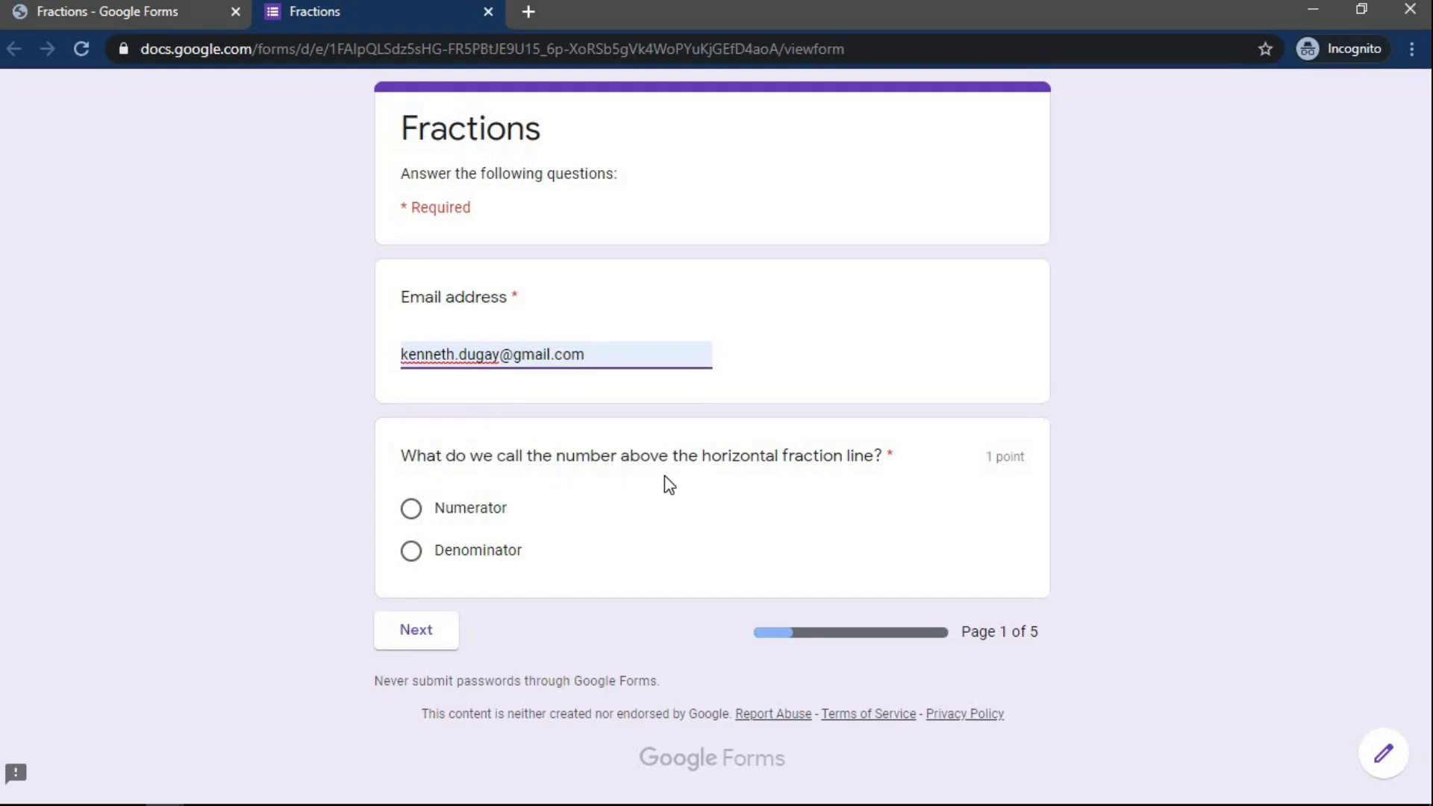
pyautogui.click(412, 513)
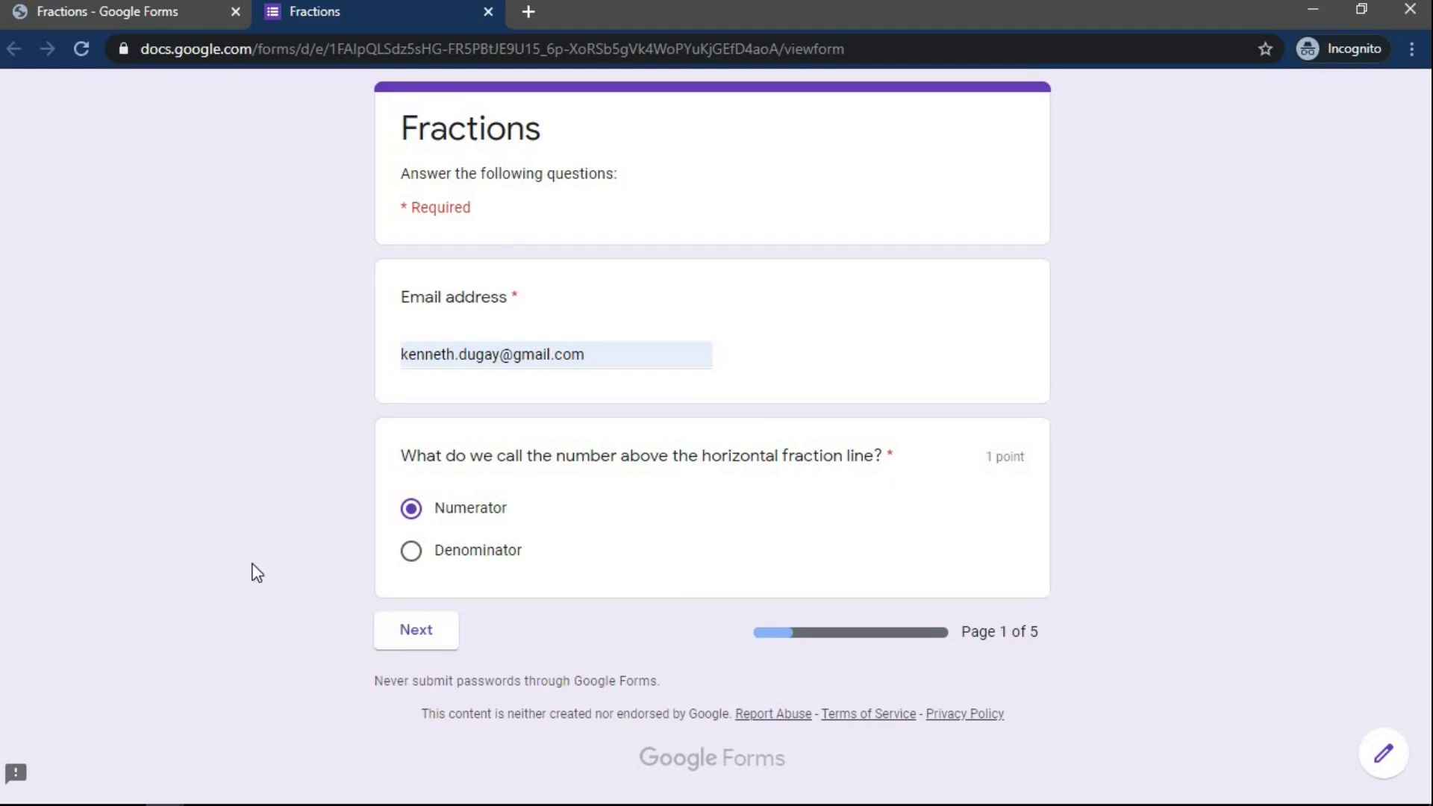
pyautogui.click(420, 643)
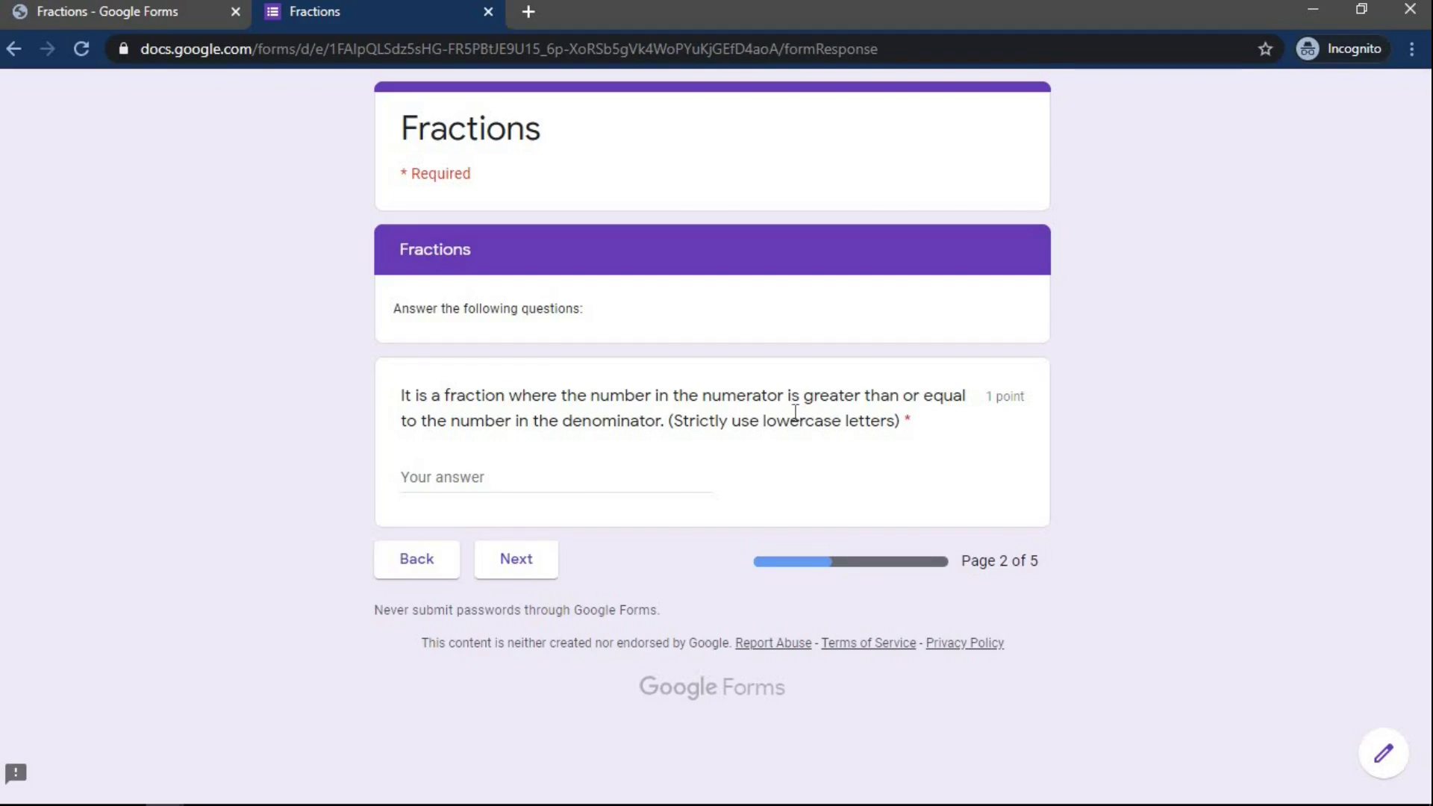
# Answer the lowercase-letters question with 'Improper Fraction' and continue to page 3
pyautogui.click(557, 479)
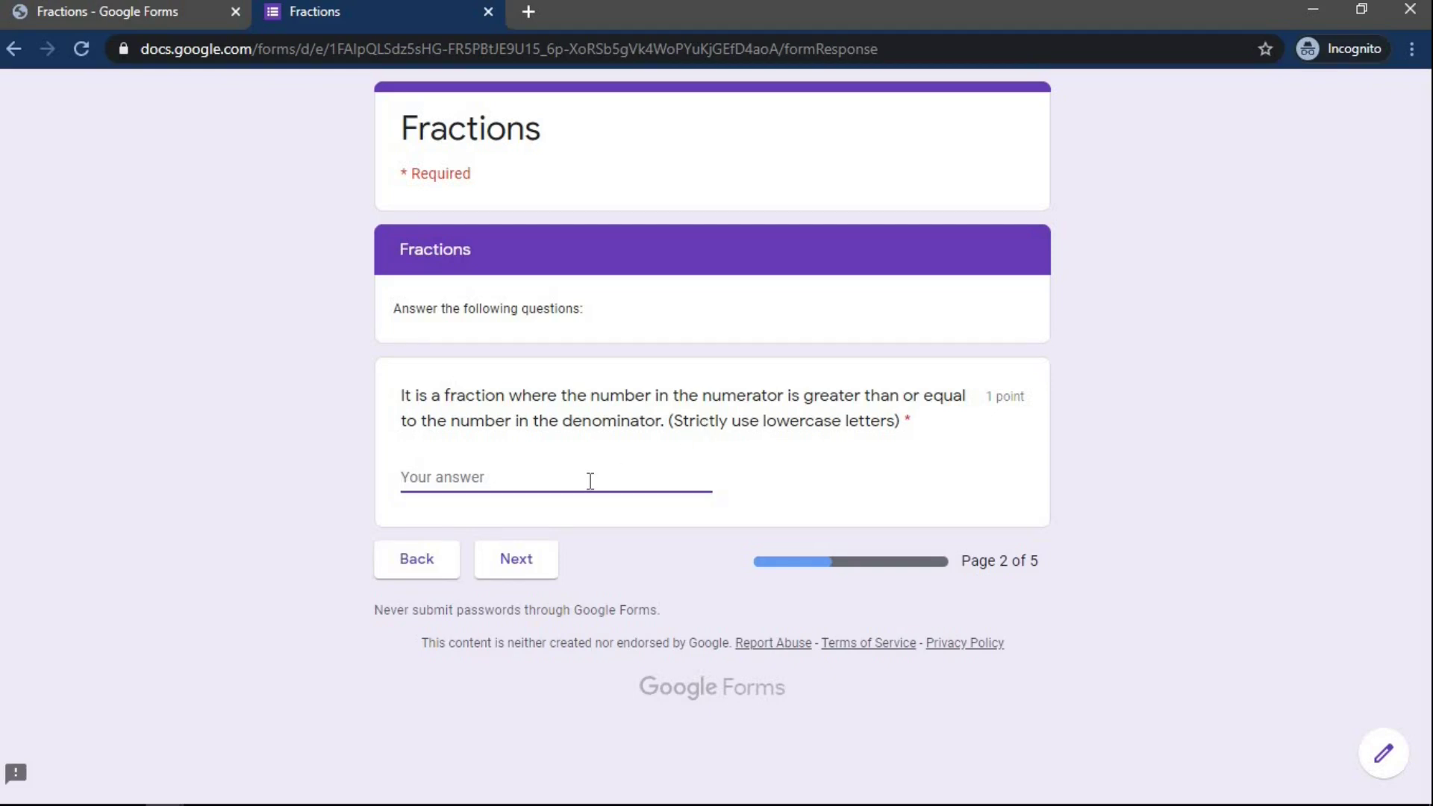
pyautogui.write('Improper Fraction')
pyautogui.click(536, 587)
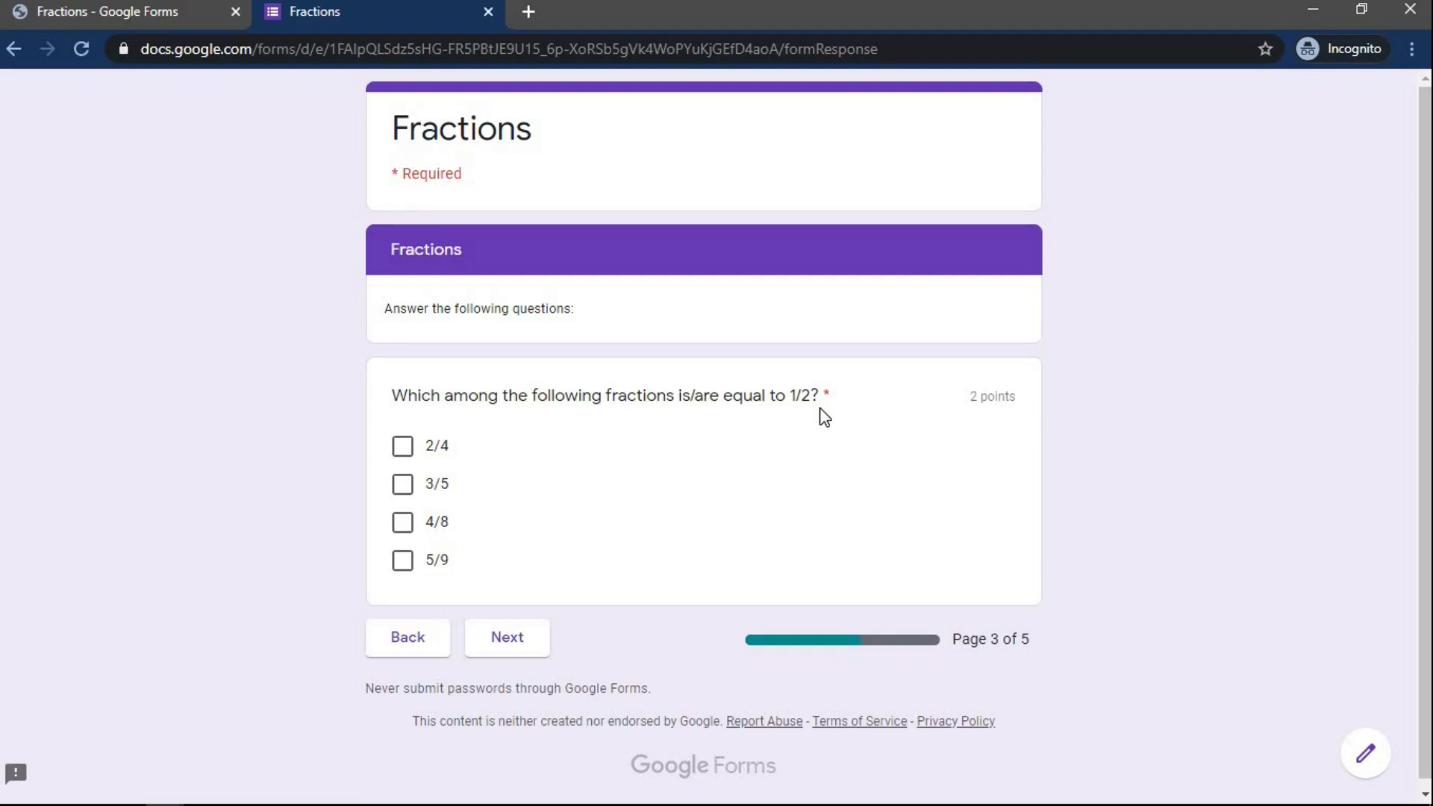
# Tick 2/4 and 4/8 as fractions equal to 1/2 and continue to page 4
pyautogui.click(402, 447)
pyautogui.click(402, 525)
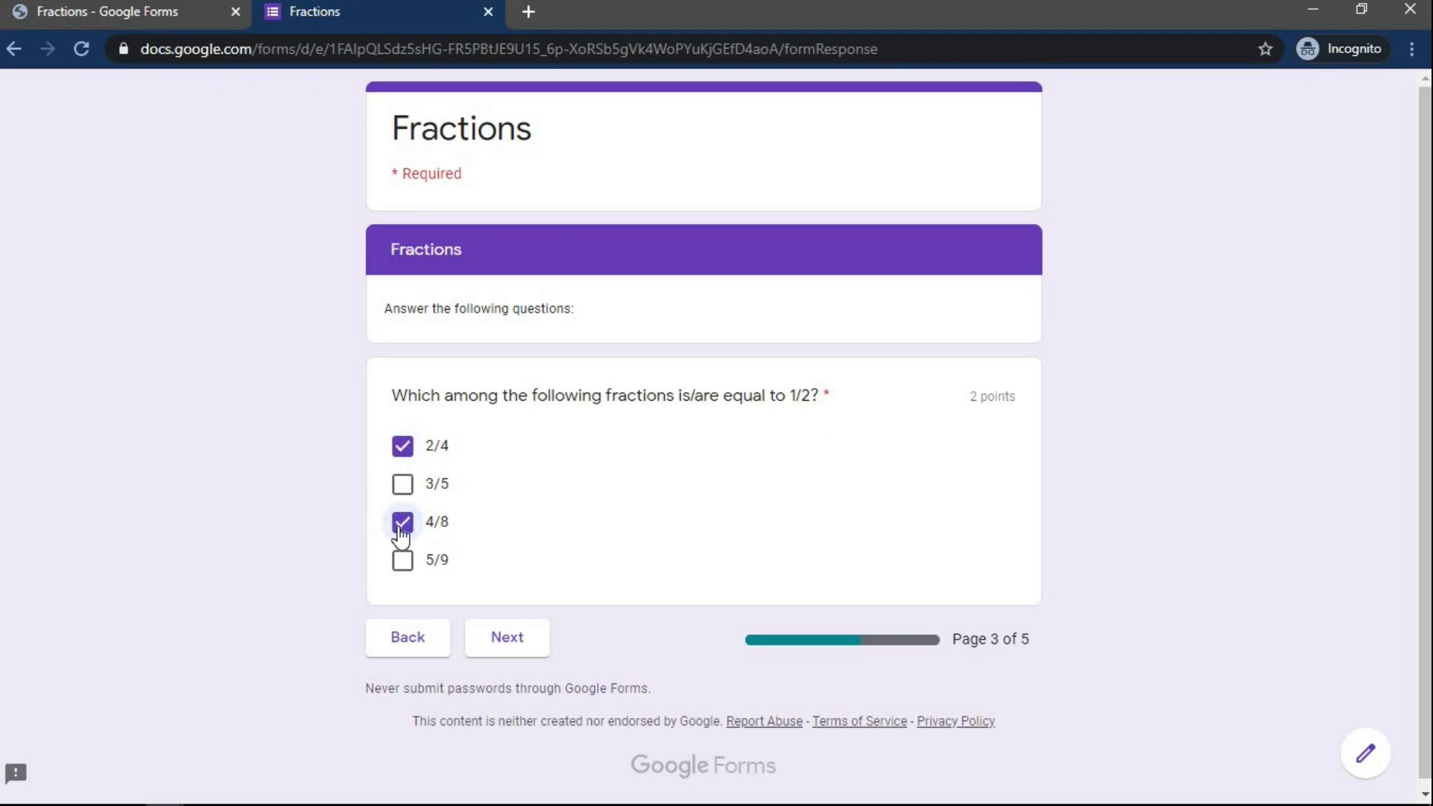
pyautogui.click(519, 640)
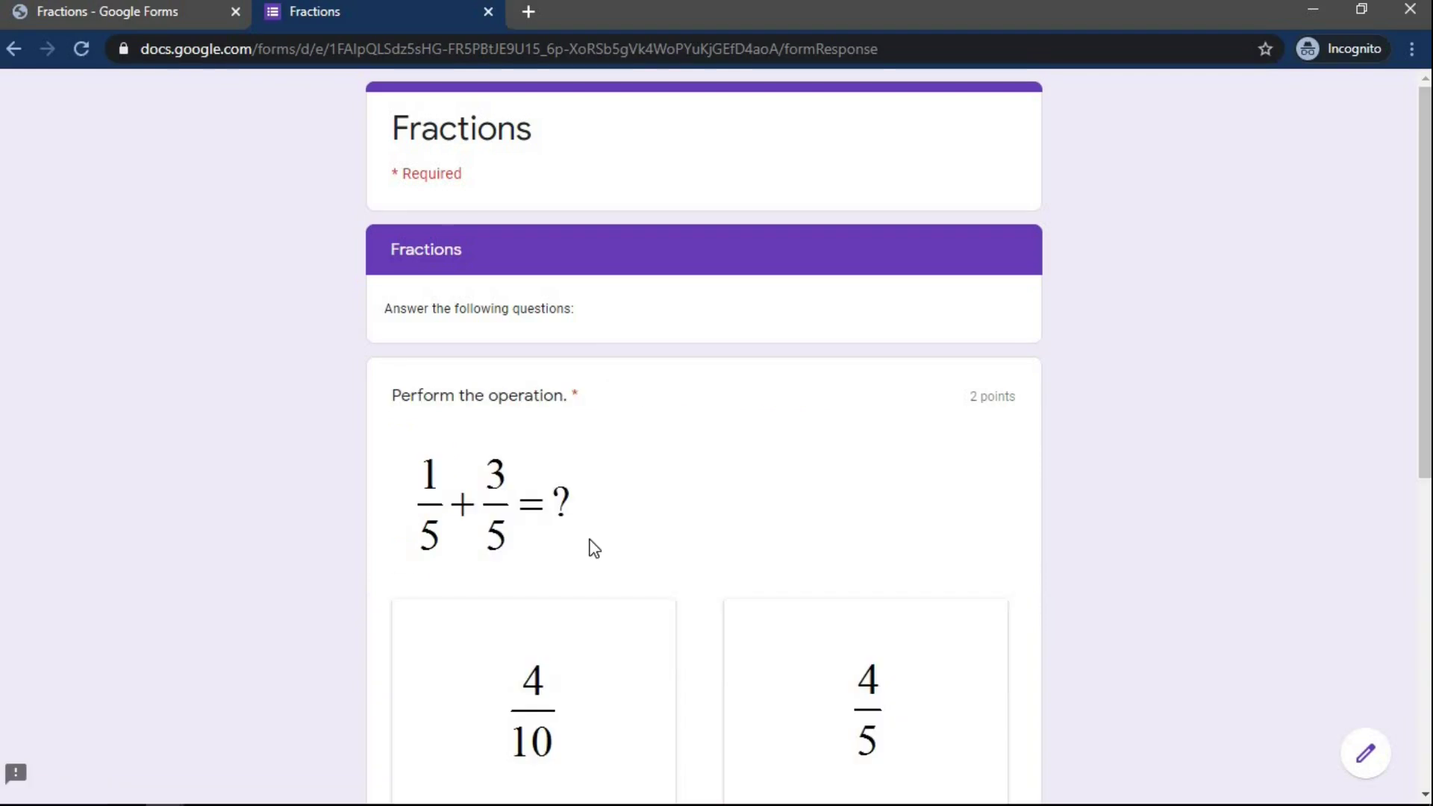
# Answer 1/5 + 3/5 with option B (4/5) and continue to the Self-reflection page
pyautogui.scroll(-7, 593, 549)
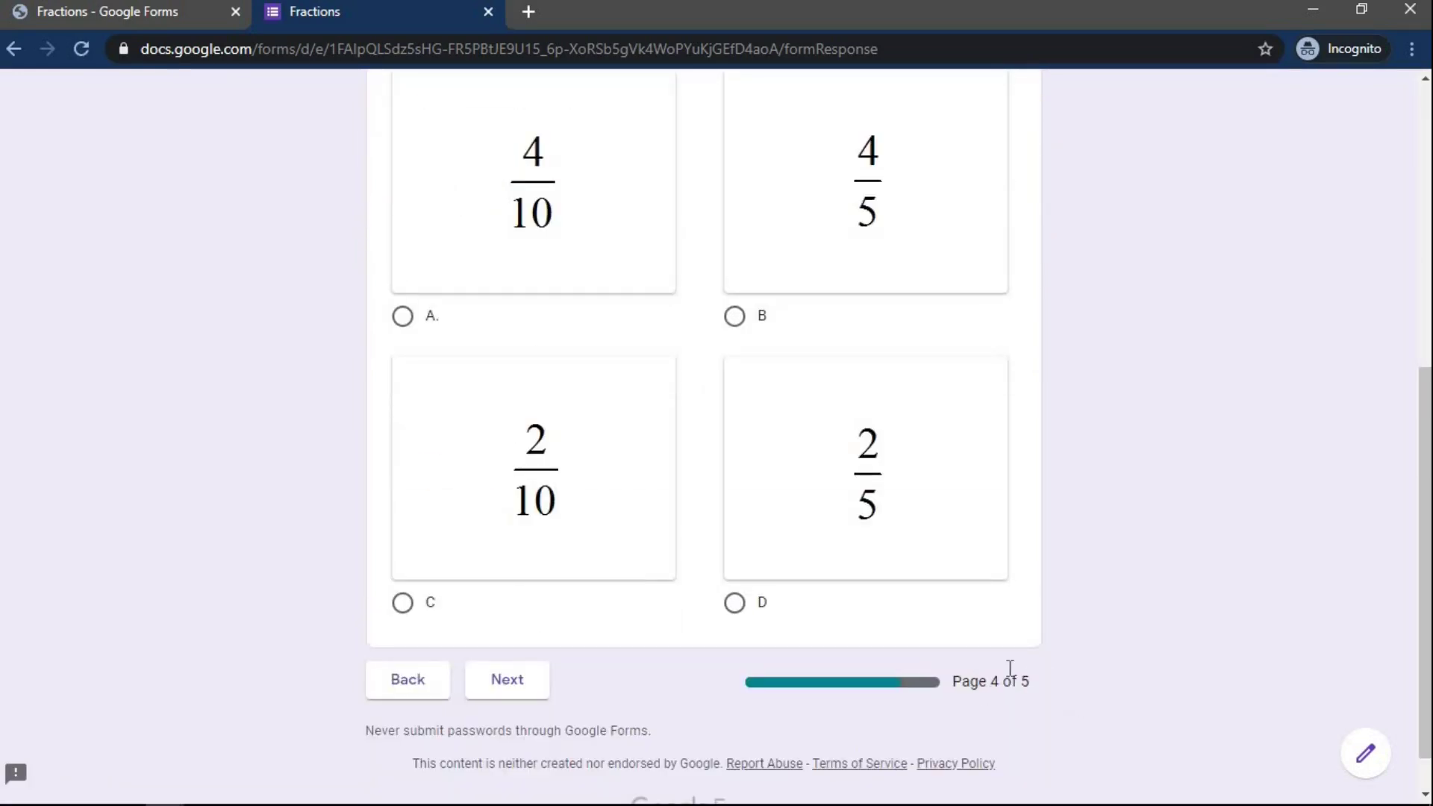
pyautogui.scroll(5, 927, 627)
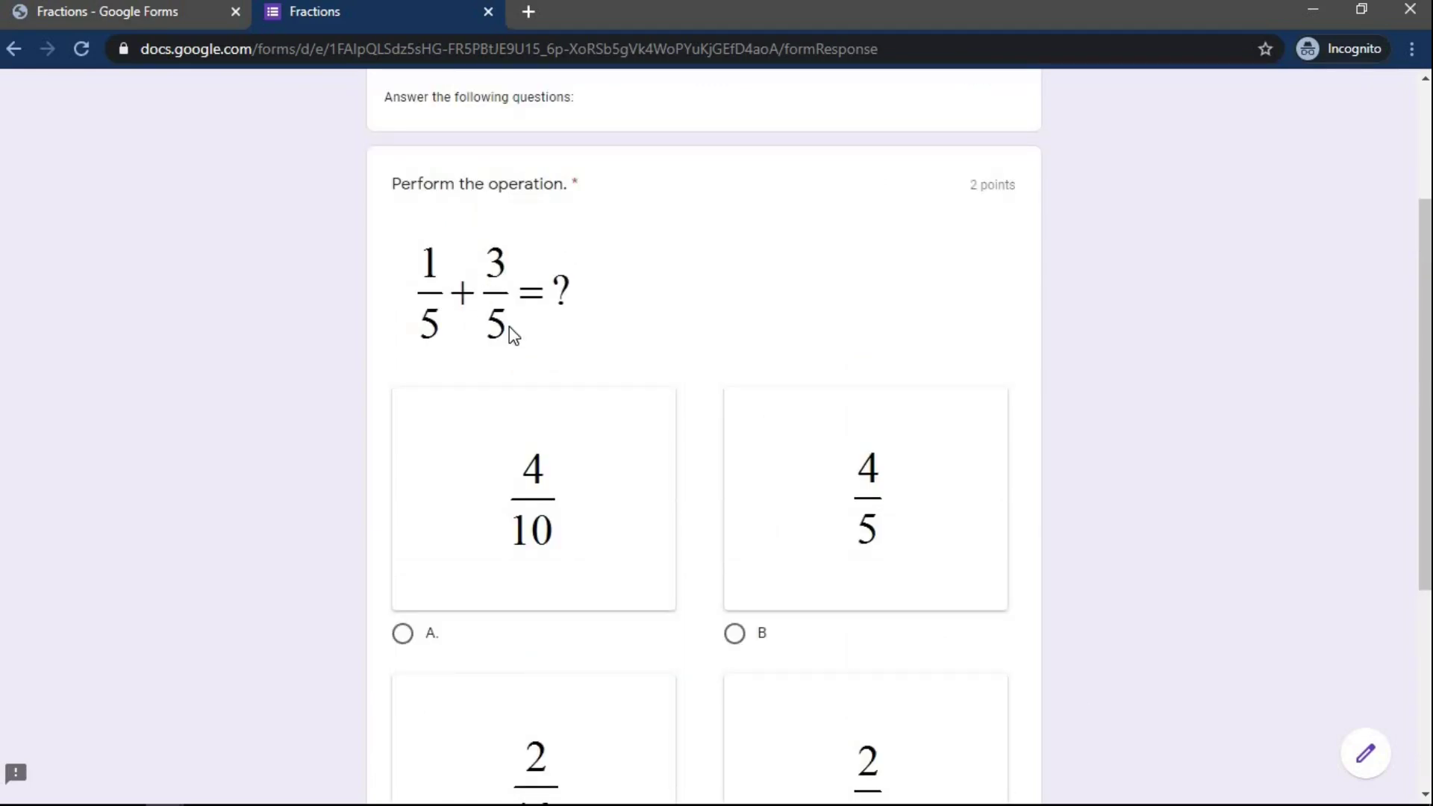
pyautogui.click(737, 638)
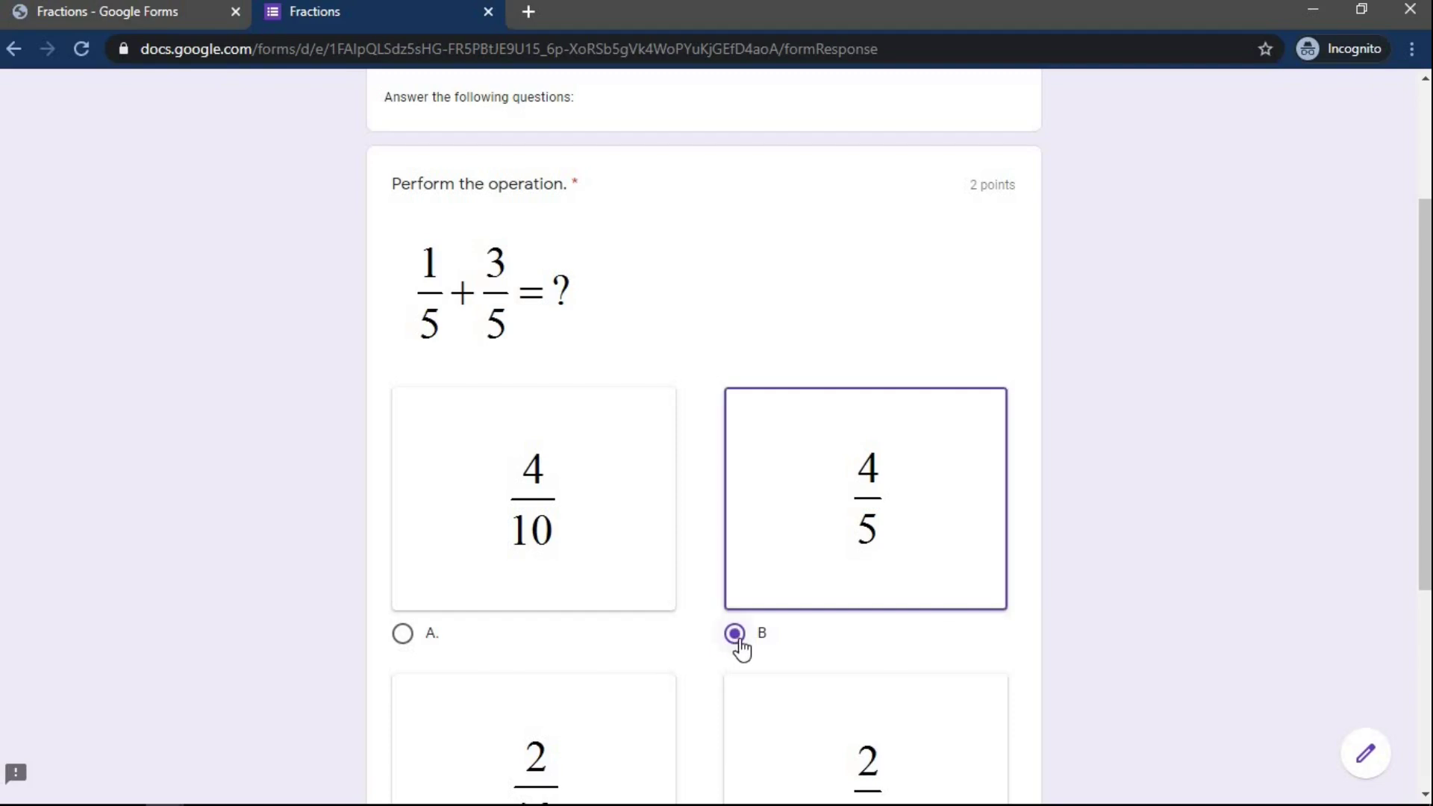
pyautogui.scroll(-5, 769, 567)
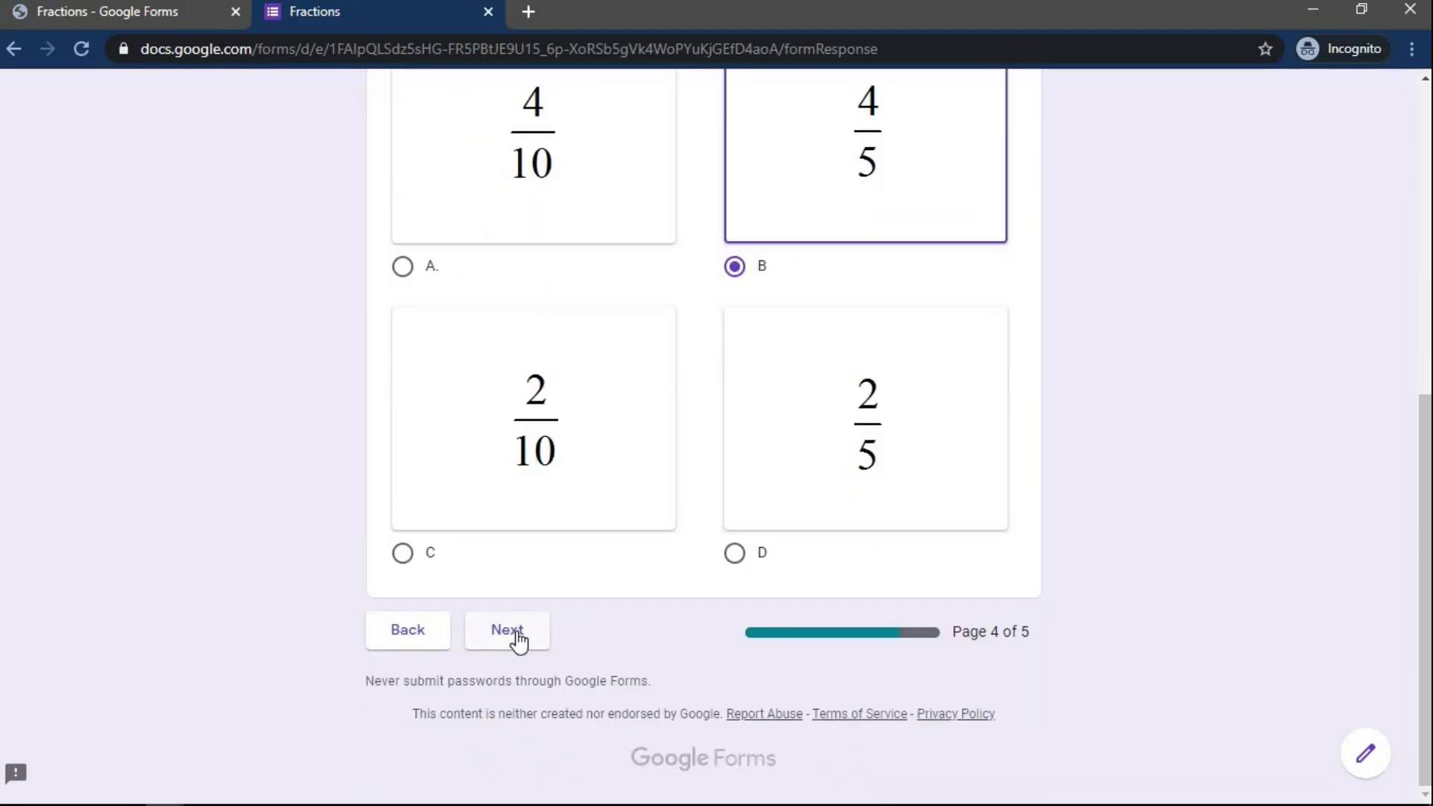
pyautogui.click(509, 631)
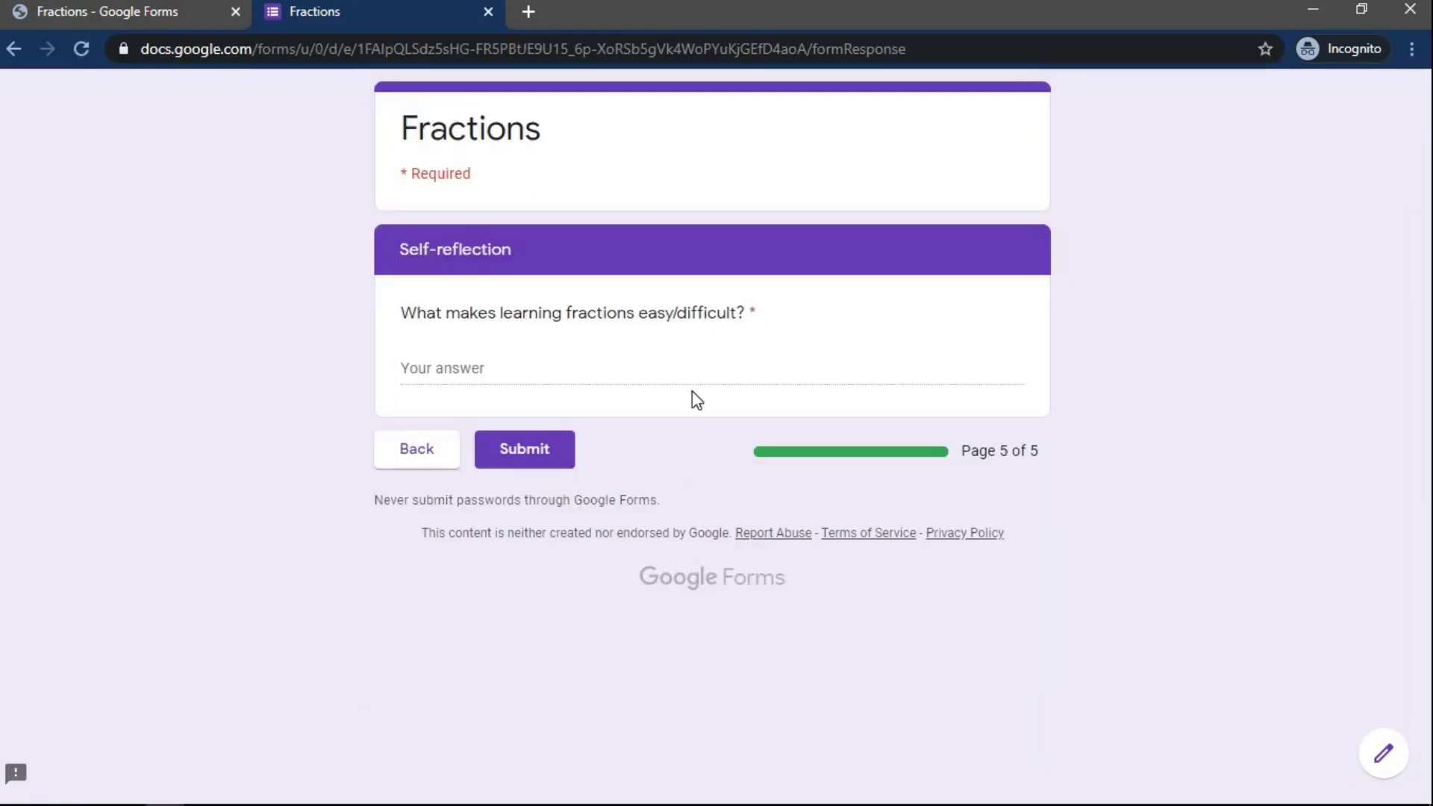
# Answer the self-reflection question with 'Easy' and submit the quiz
pyautogui.click(491, 366)
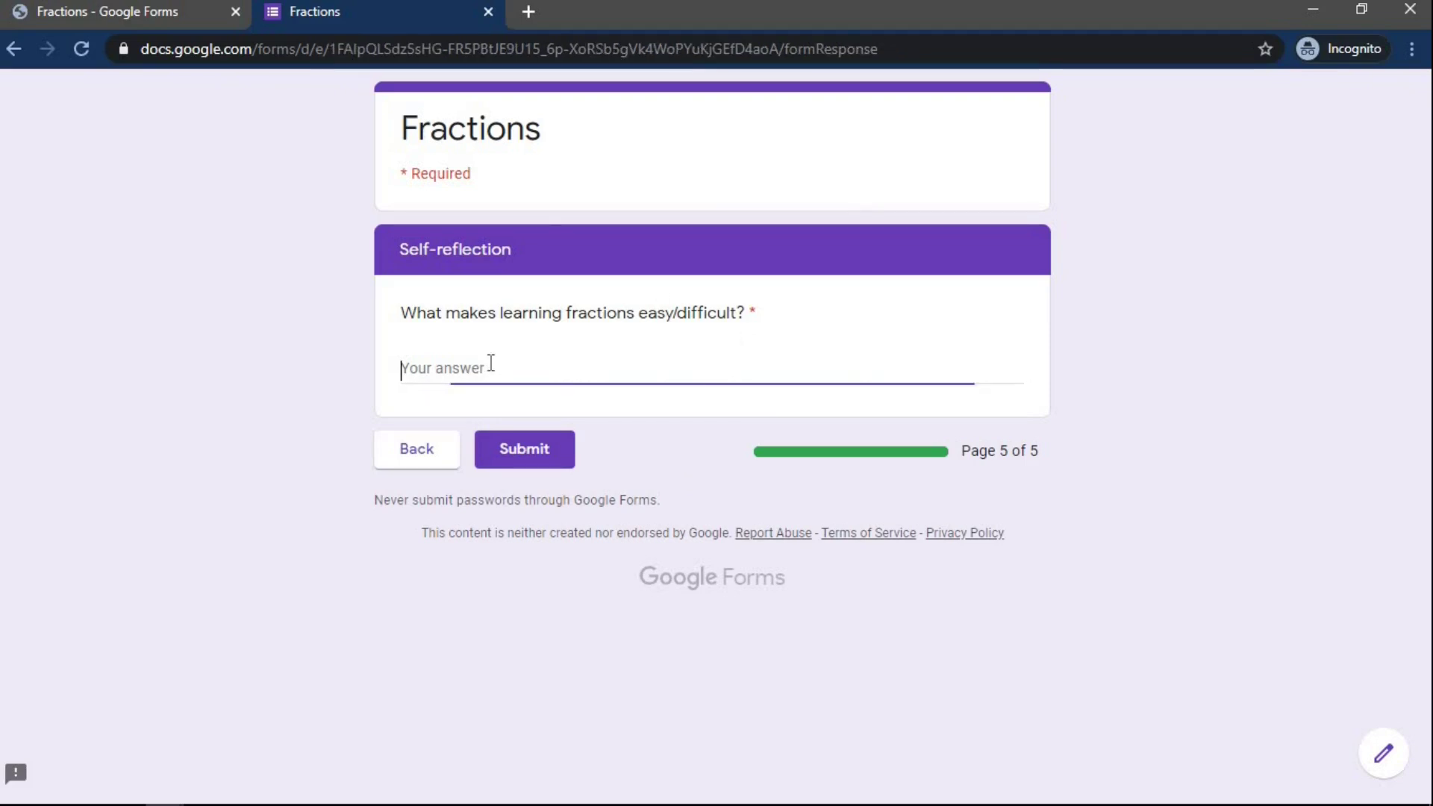
pyautogui.write('Eas')
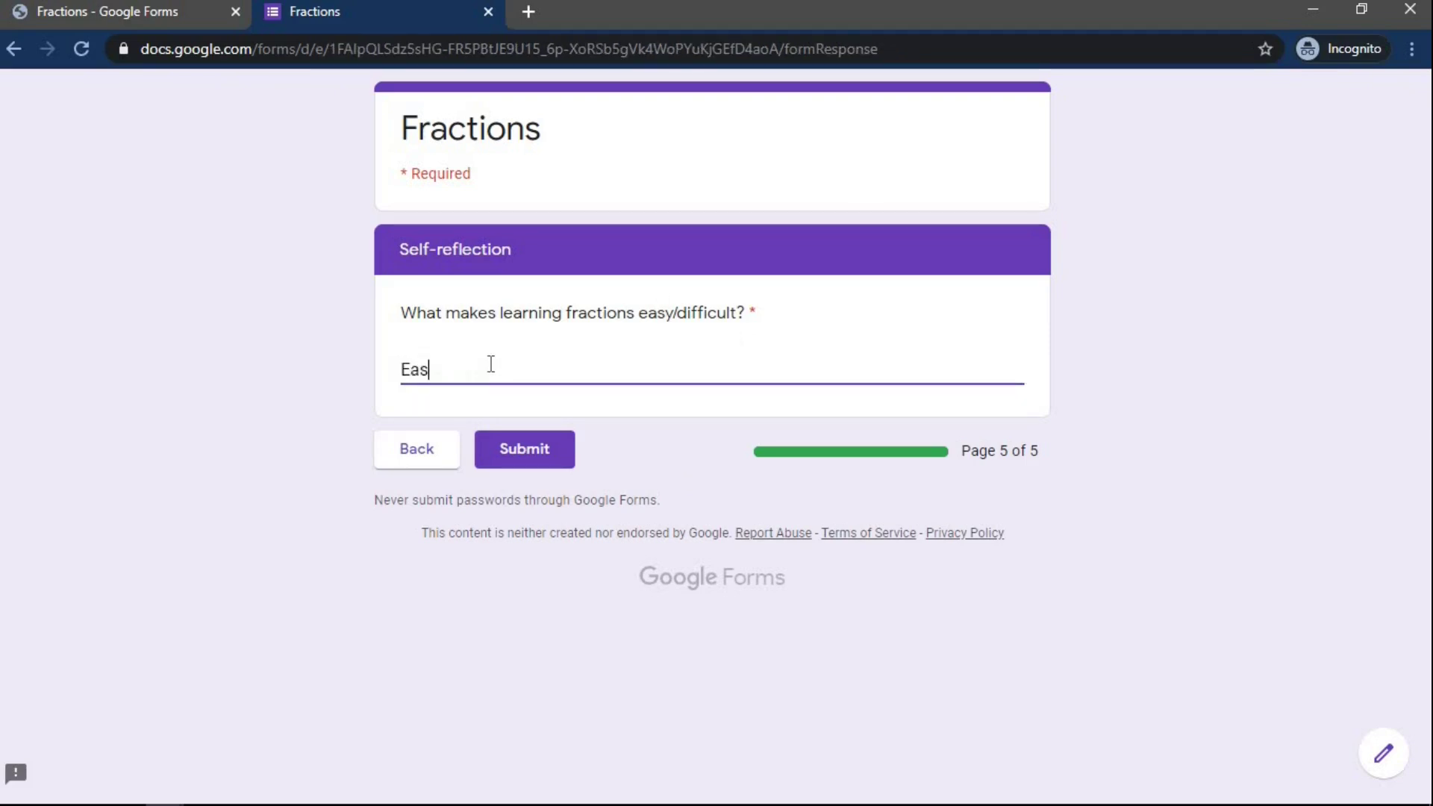
pyautogui.write('y')
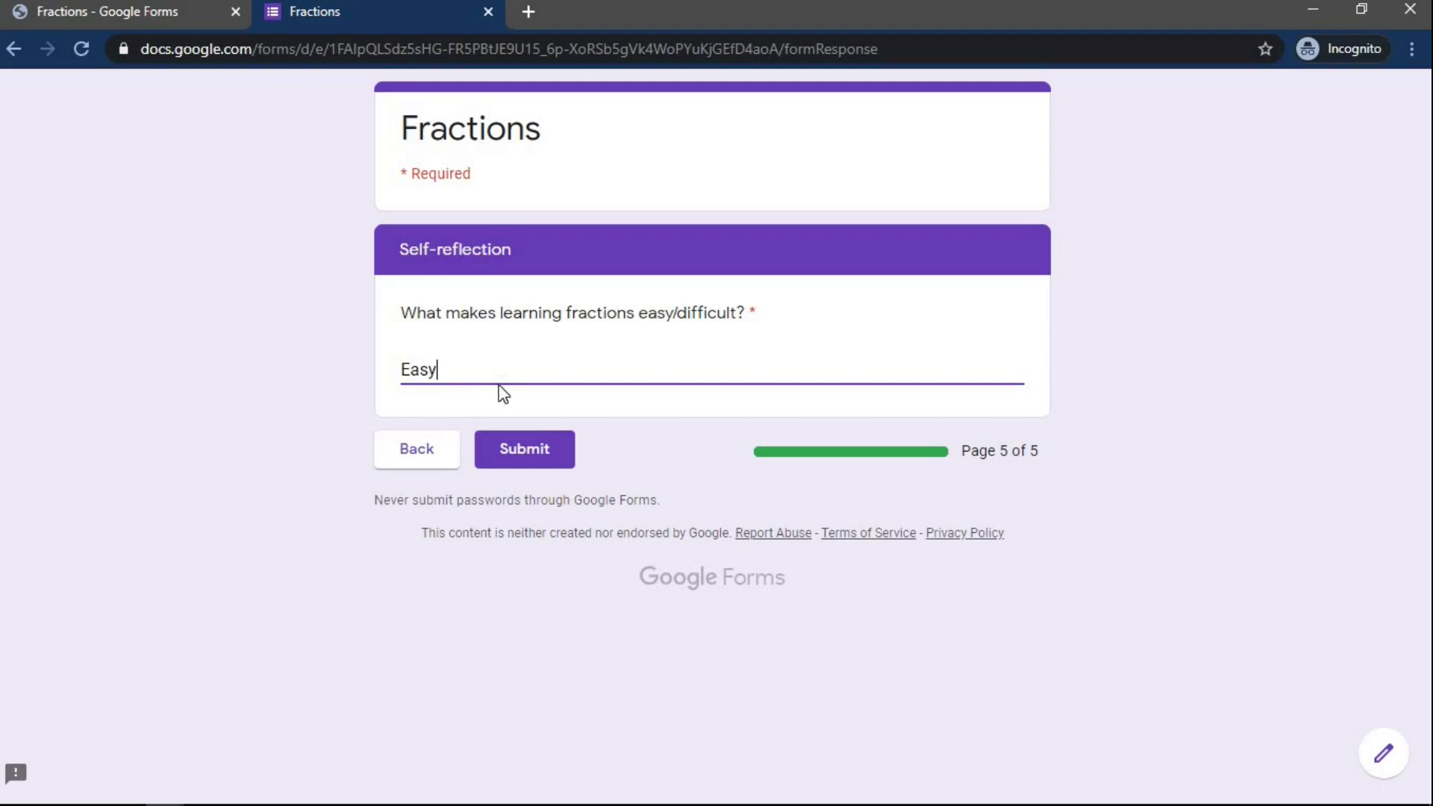
pyautogui.click(527, 451)
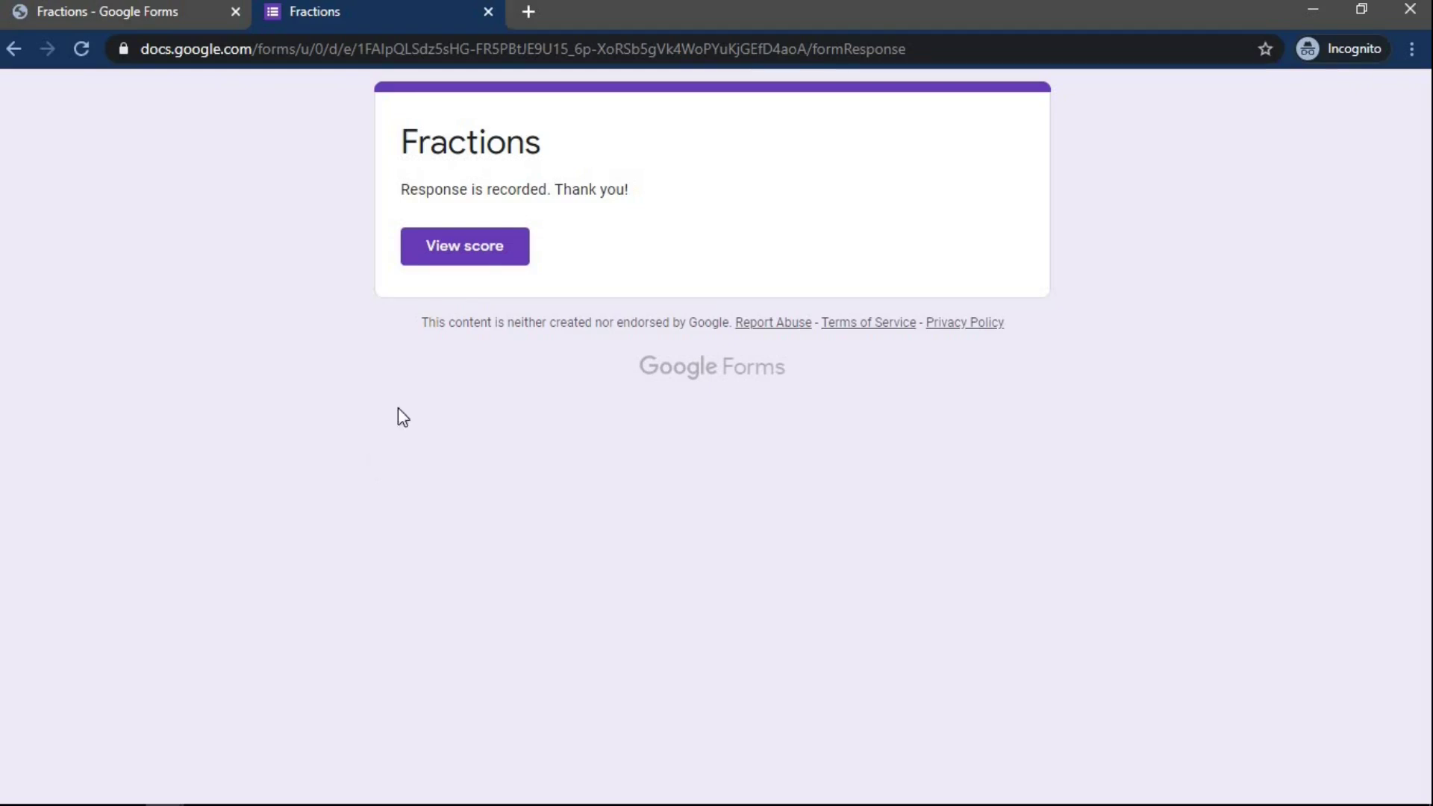
# Open the 5/6 score view and review each graded answer, highlighting the lowercase-letters note
pyautogui.click(484, 257)
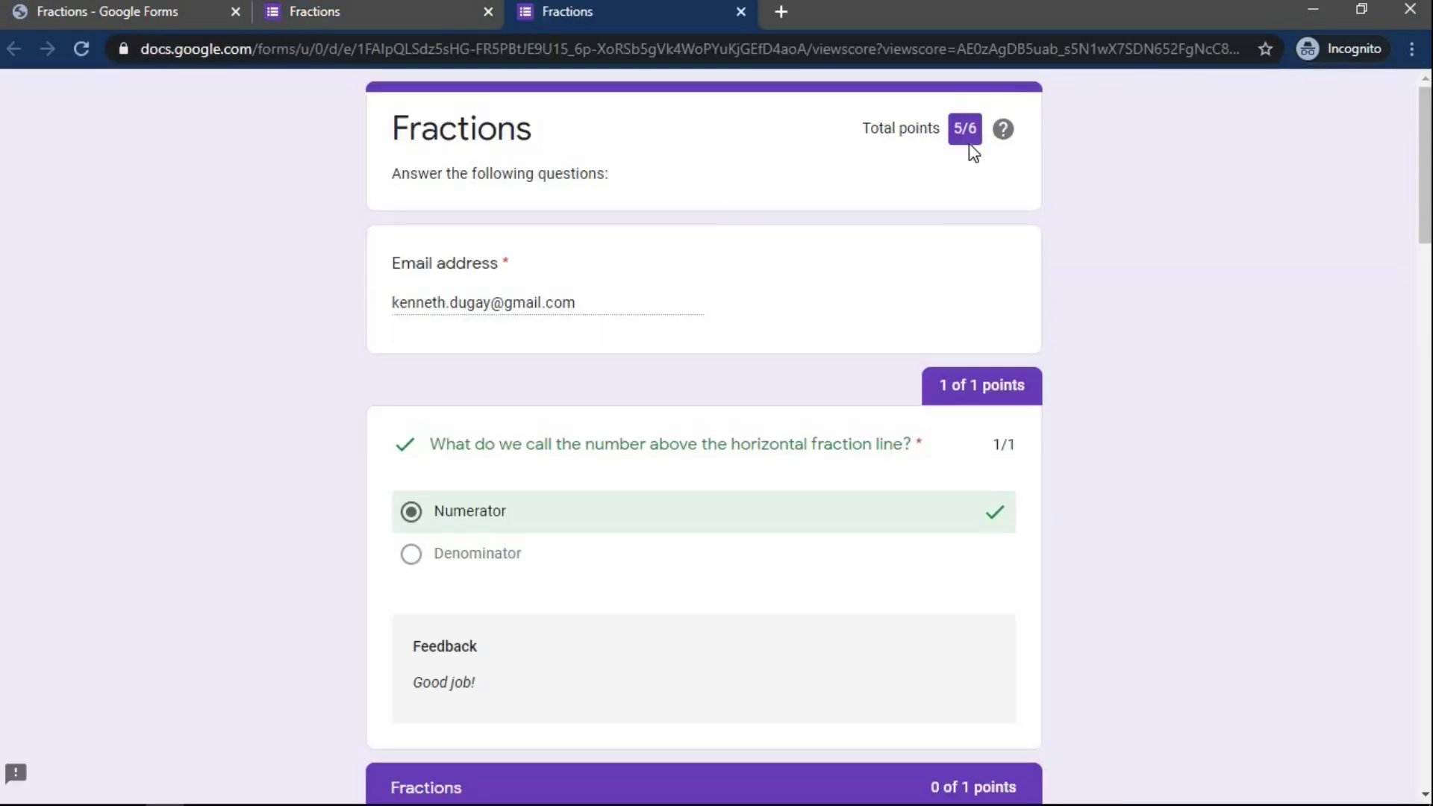
pyautogui.scroll(-2, 371, 423)
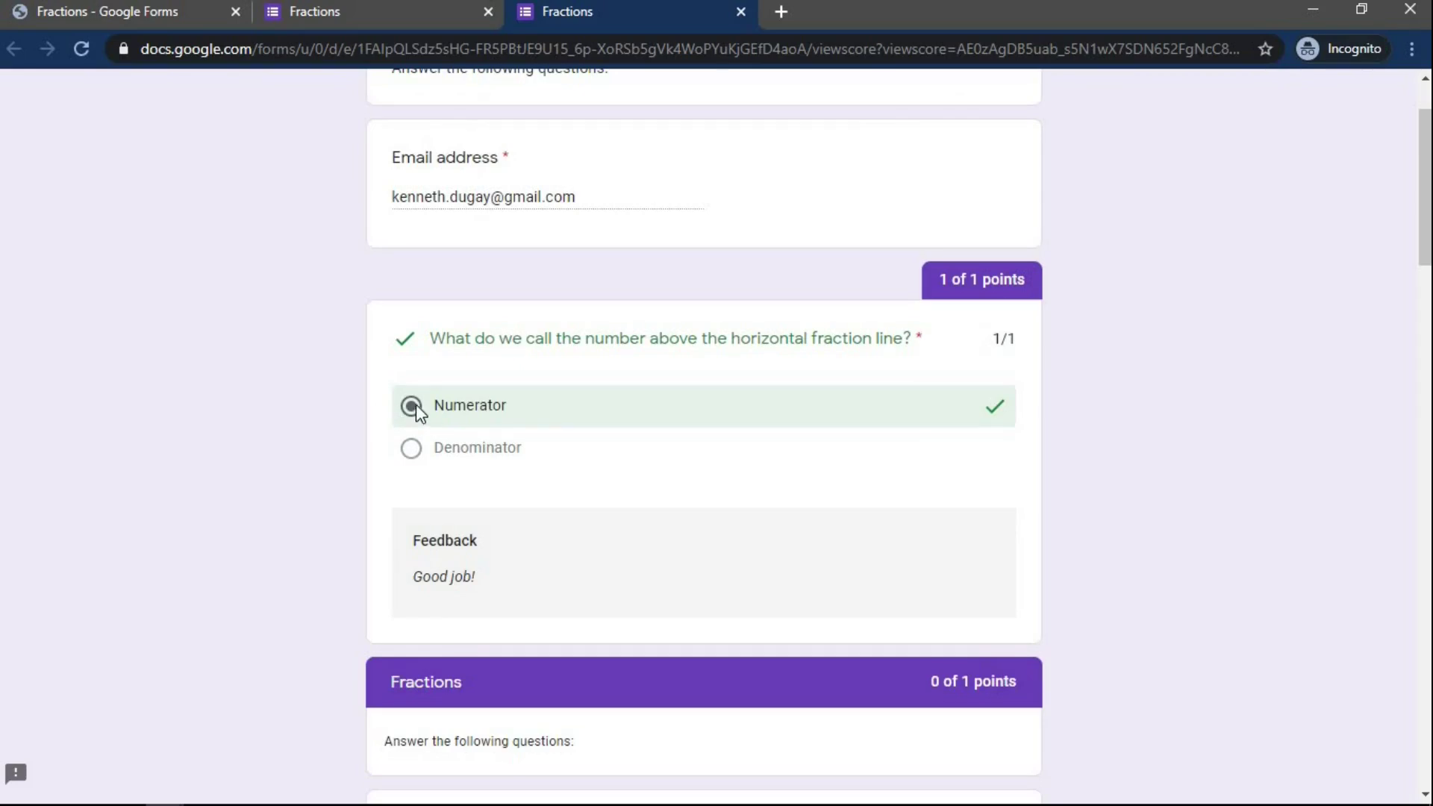
pyautogui.scroll(-4, 343, 418)
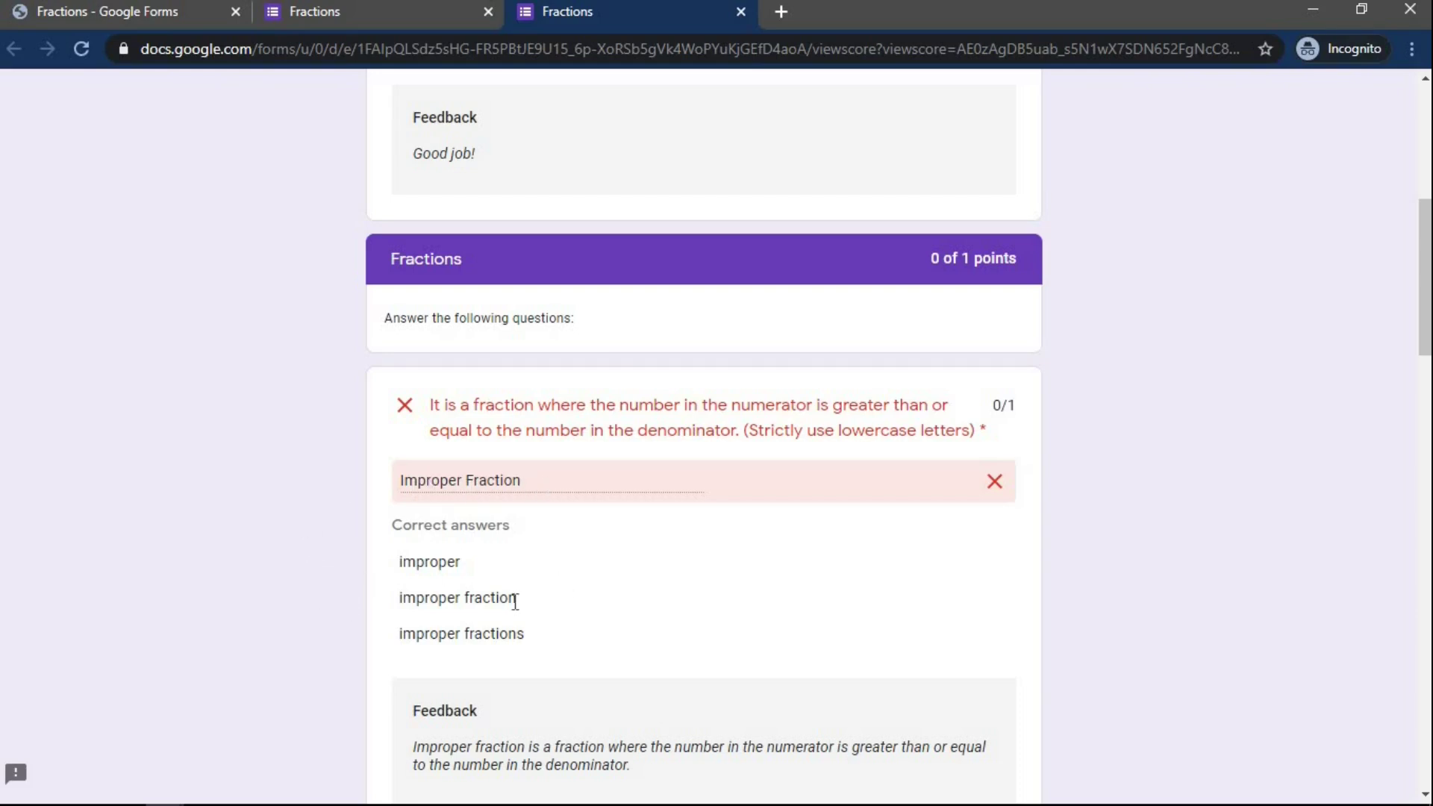
pyautogui.moveTo(749, 433); pyautogui.dragTo(970, 433)
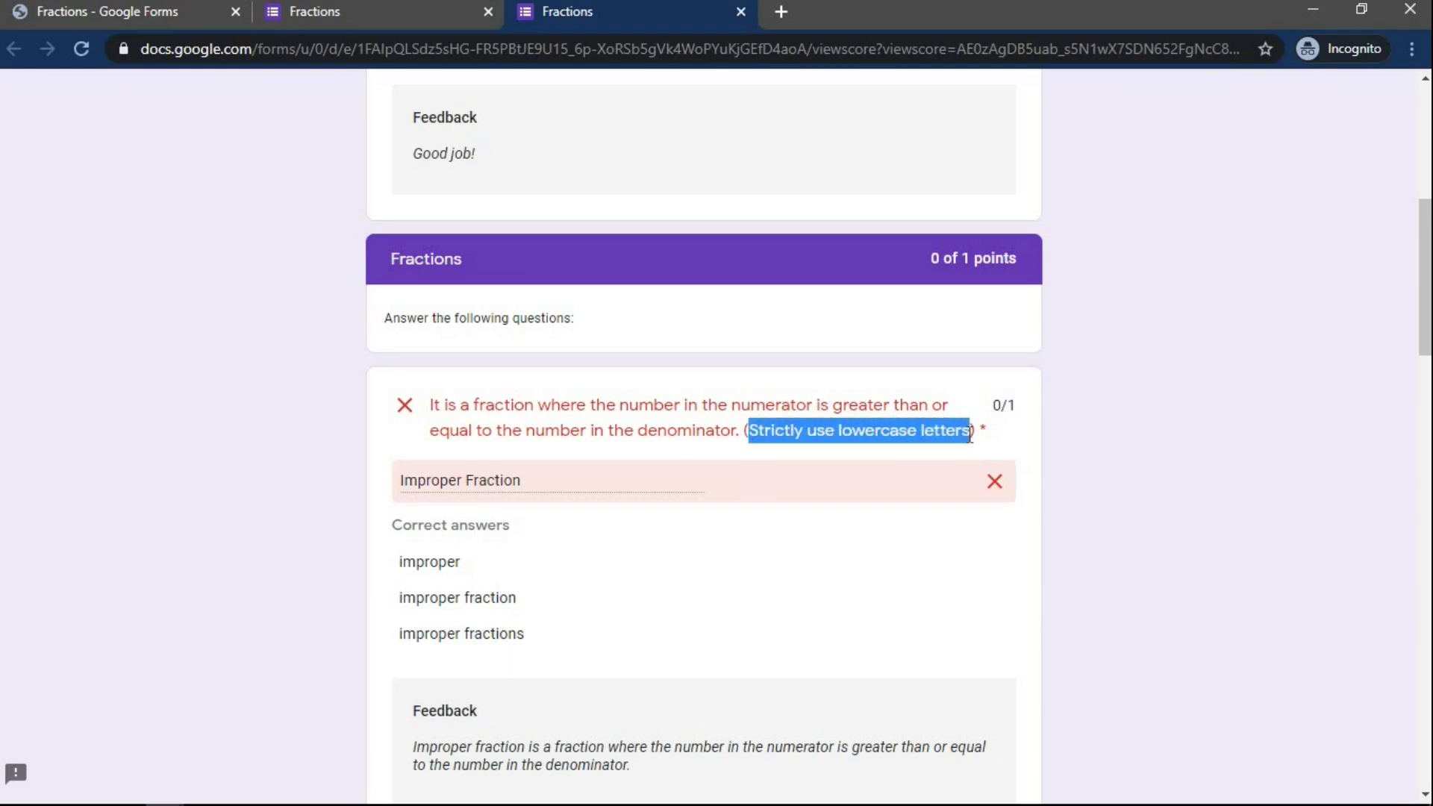
pyautogui.click(830, 536)
pyautogui.scroll(-8, 828, 537)
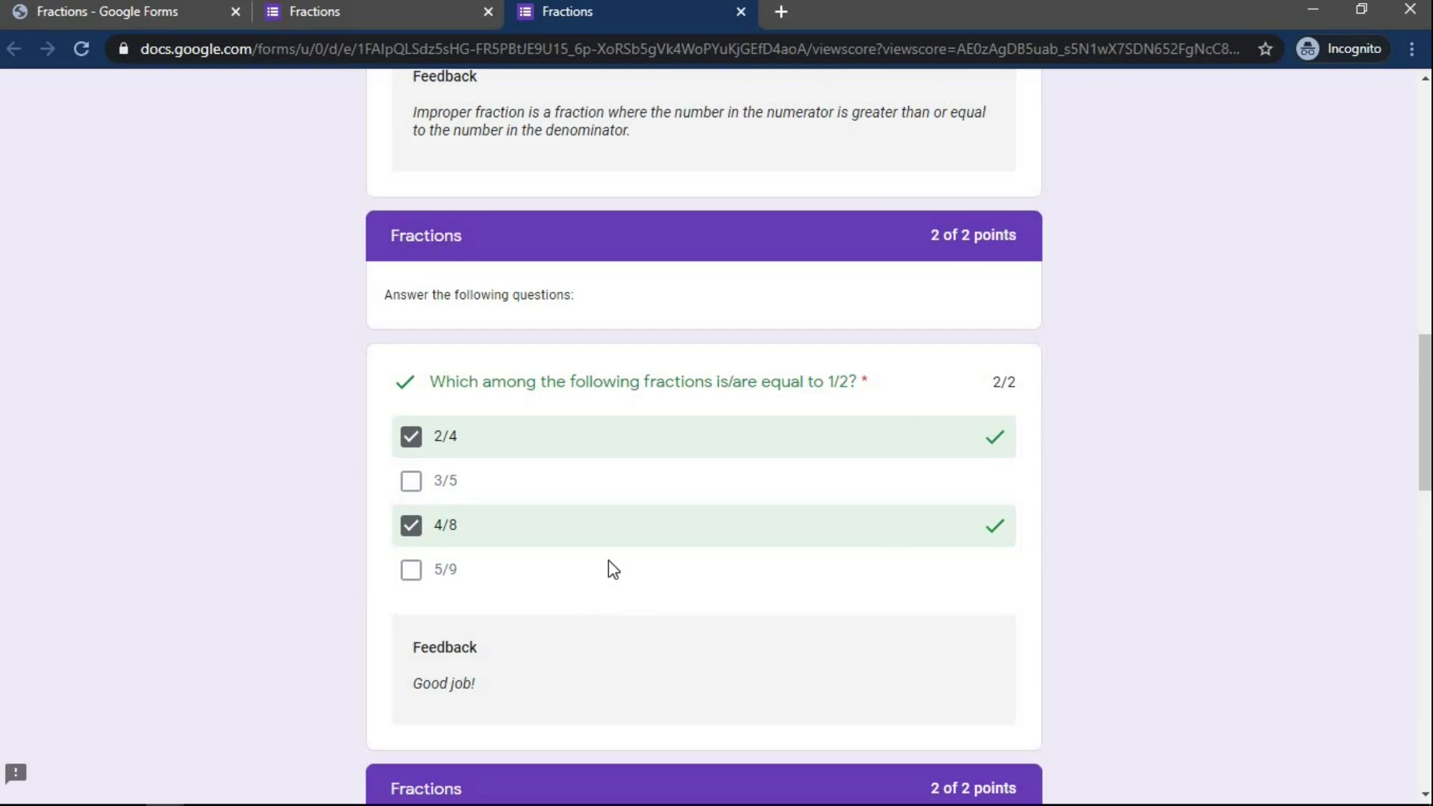
pyautogui.scroll(-11, 607, 561)
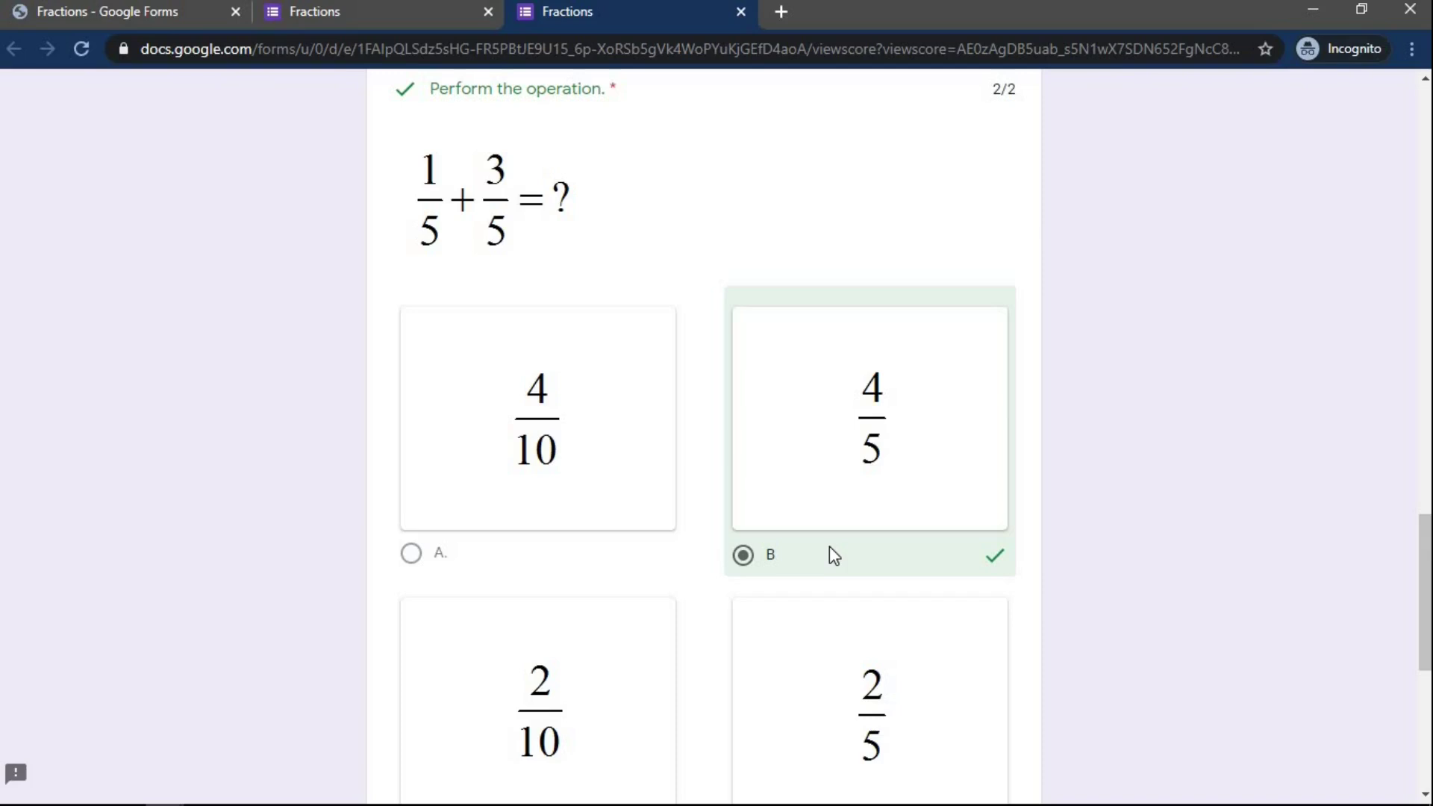
pyautogui.scroll(-7, 830, 546)
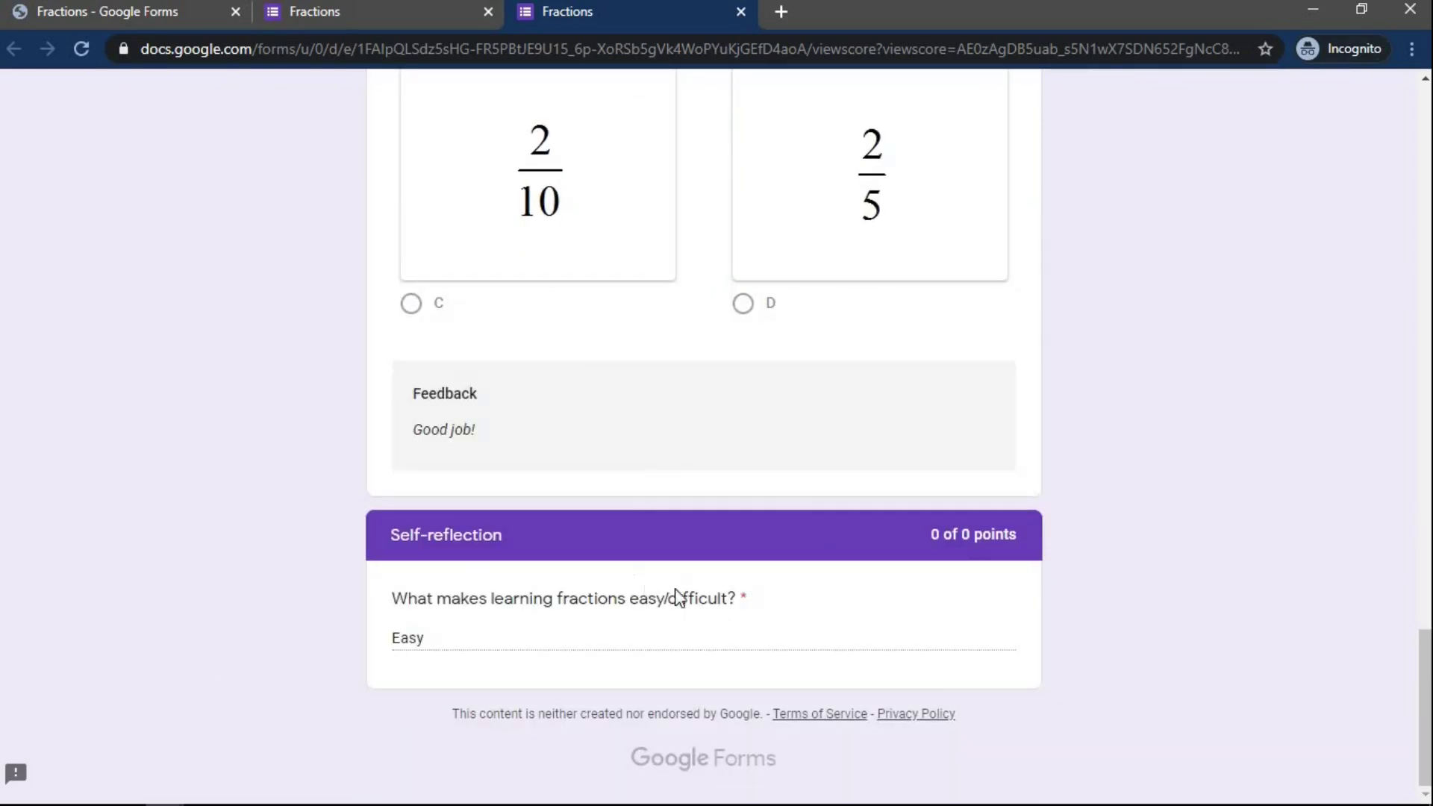
pyautogui.scroll(20, 841, 419)
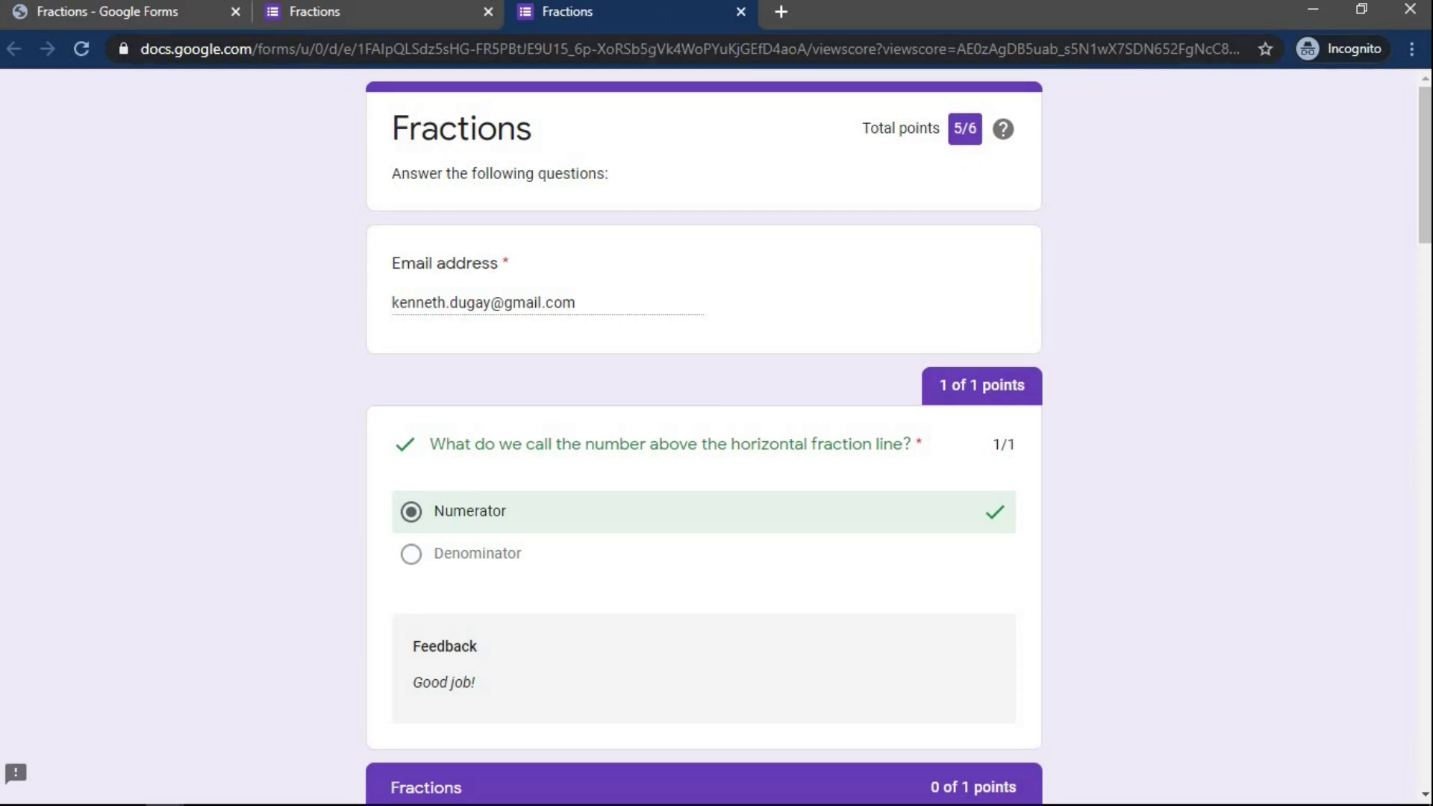
# Close the score and form tabs and review the Responses summary down to Frequently missed questions
pyautogui.click(741, 11)
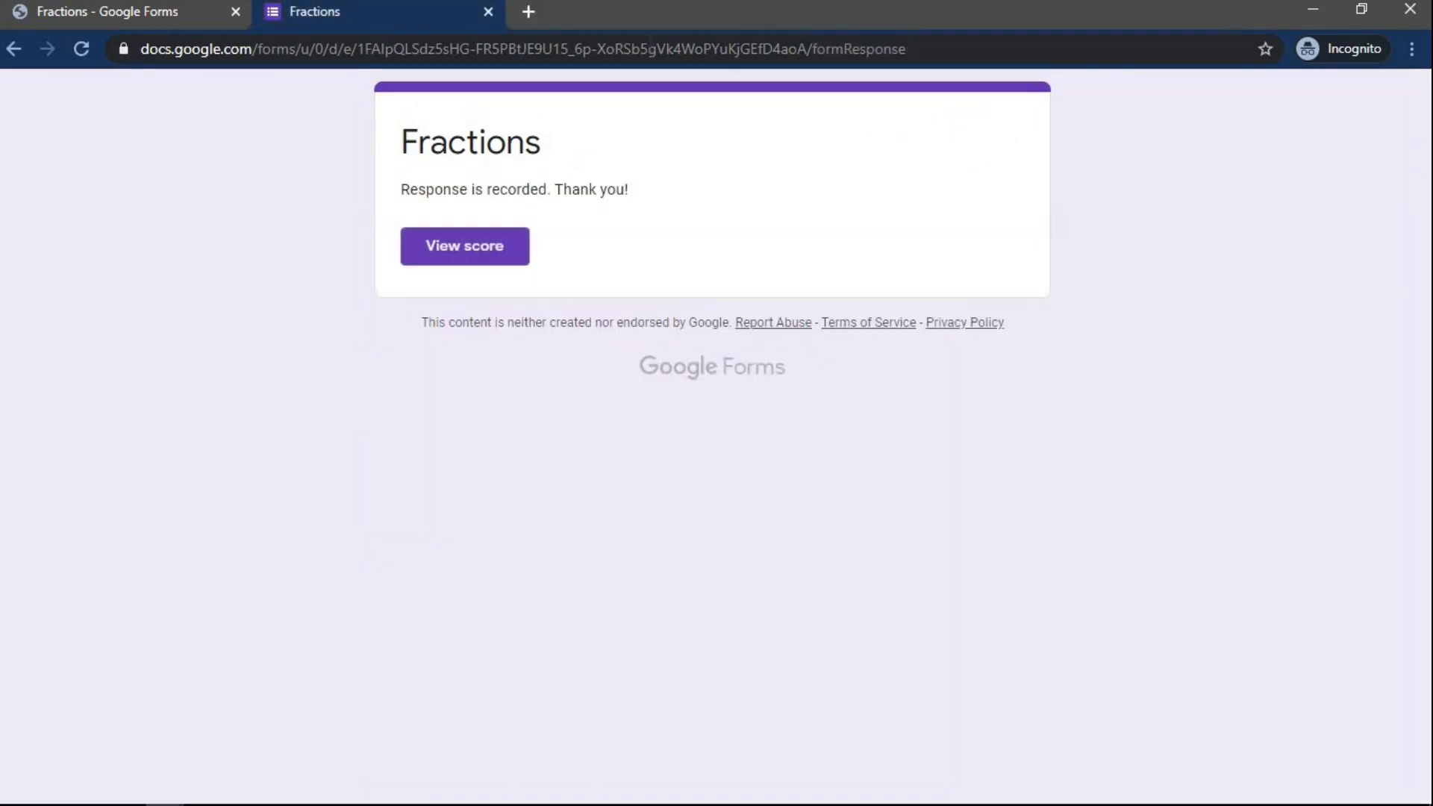
pyautogui.hotkey('ctrl', 'w')
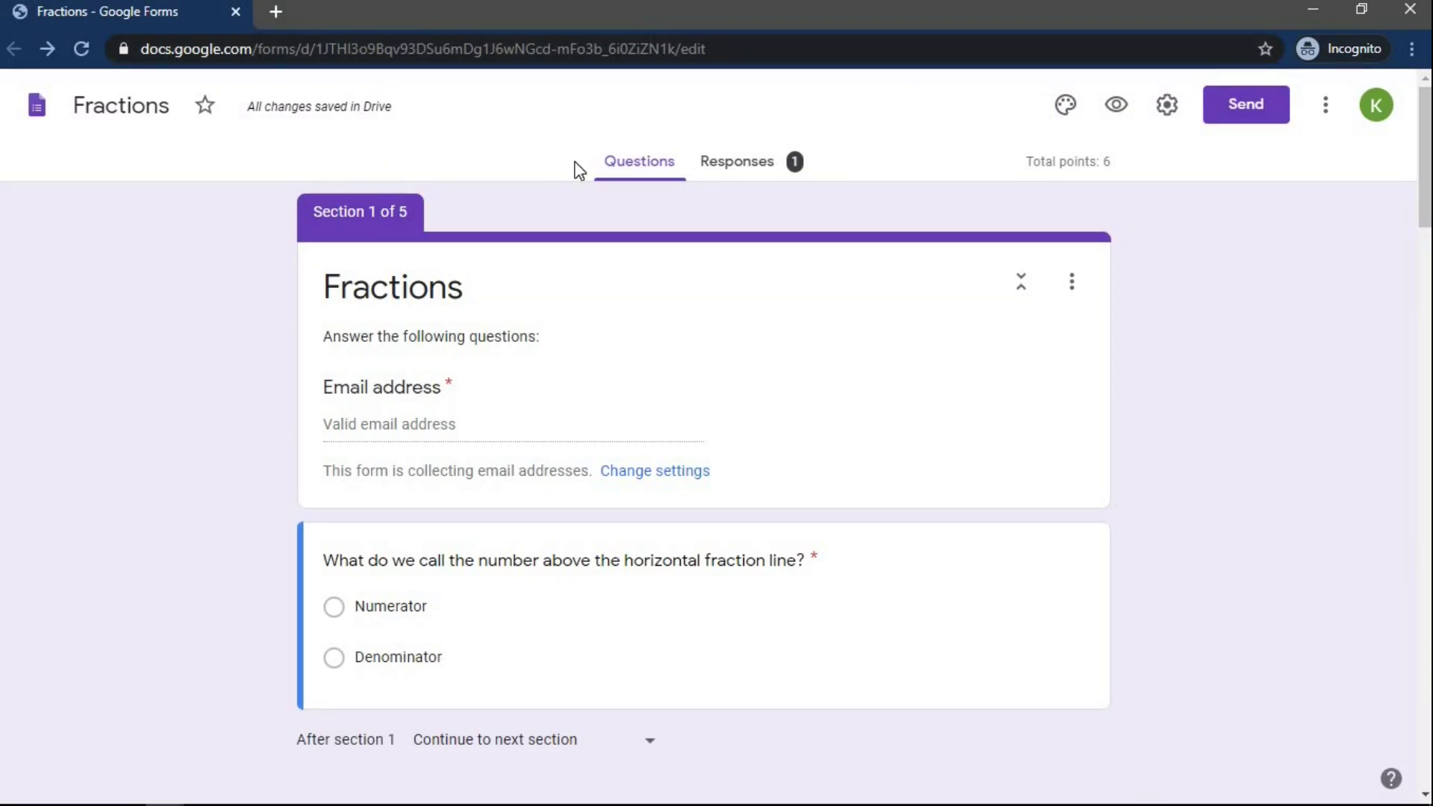
pyautogui.click(732, 181)
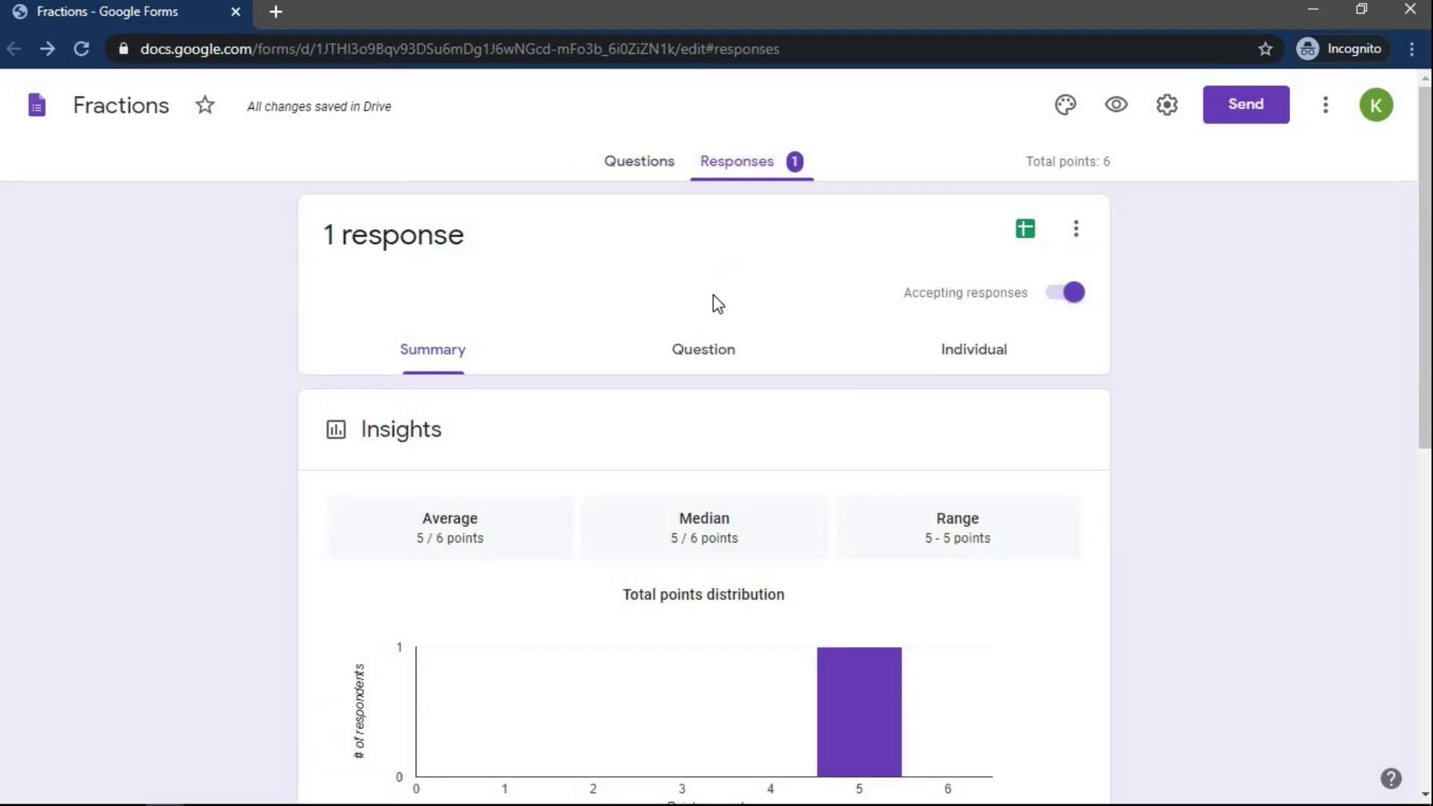
pyautogui.scroll(-3, 702, 314)
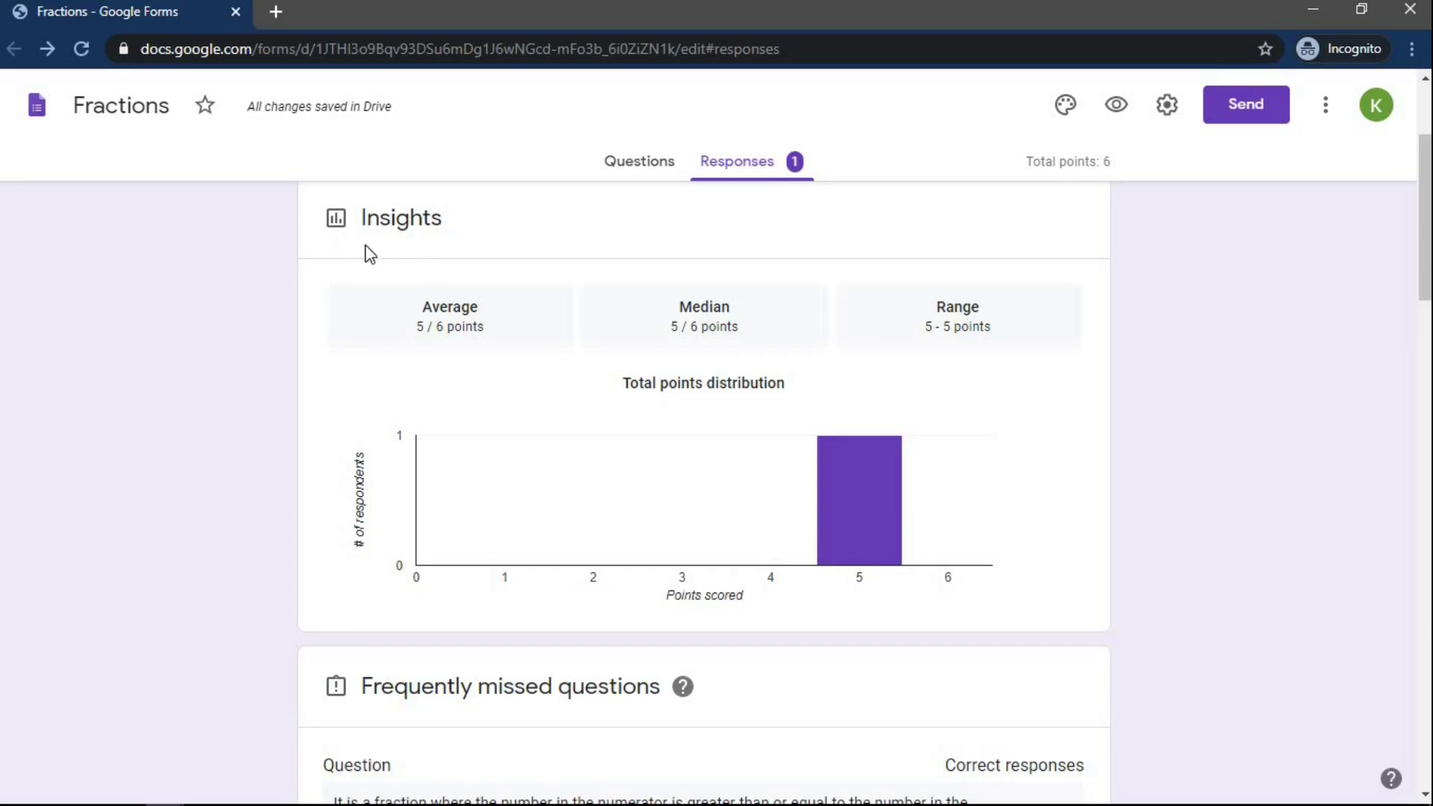
pyautogui.scroll(-4, 275, 335)
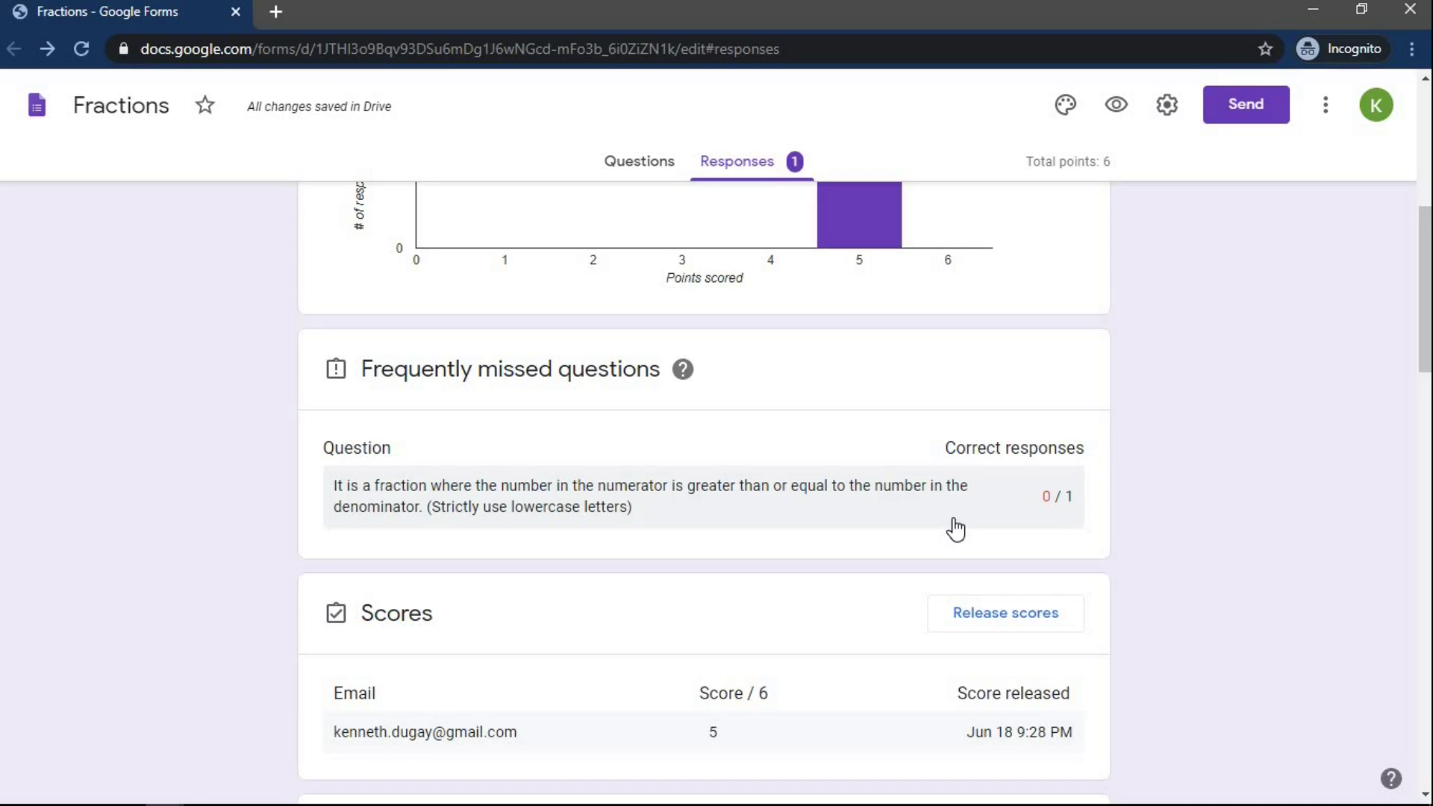
pyautogui.scroll(-3, 896, 538)
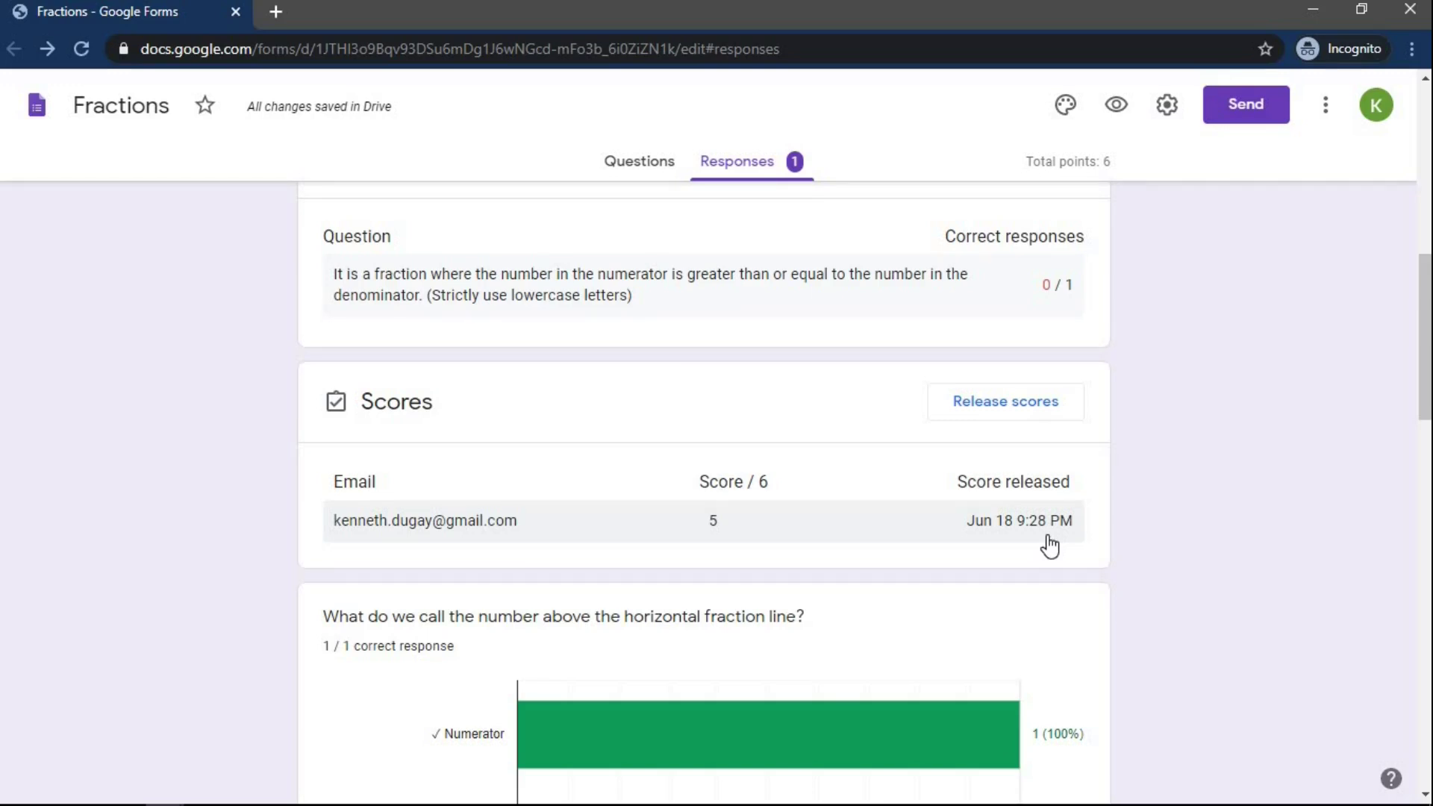
pyautogui.scroll(-2, 576, 490)
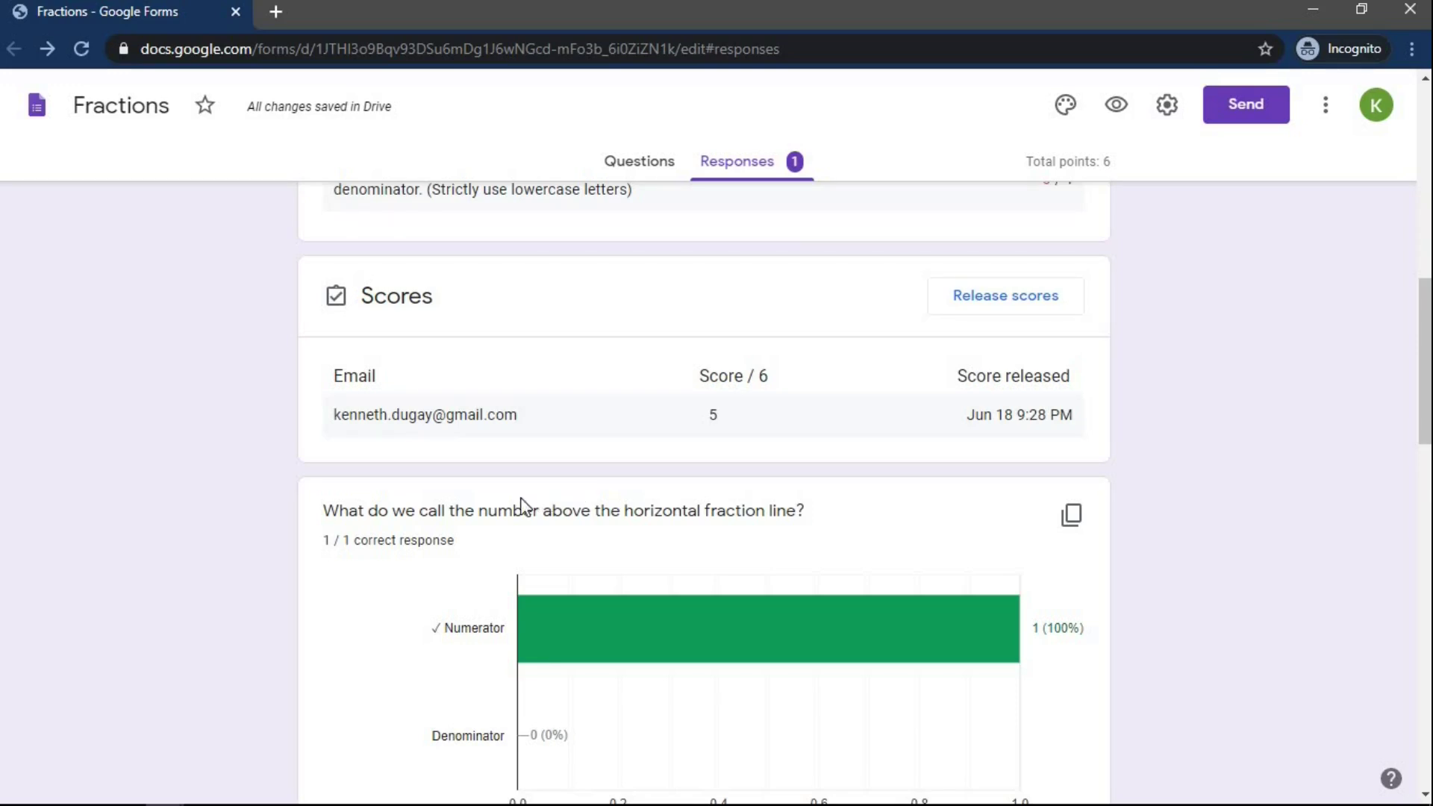
pyautogui.scroll(-2, 525, 506)
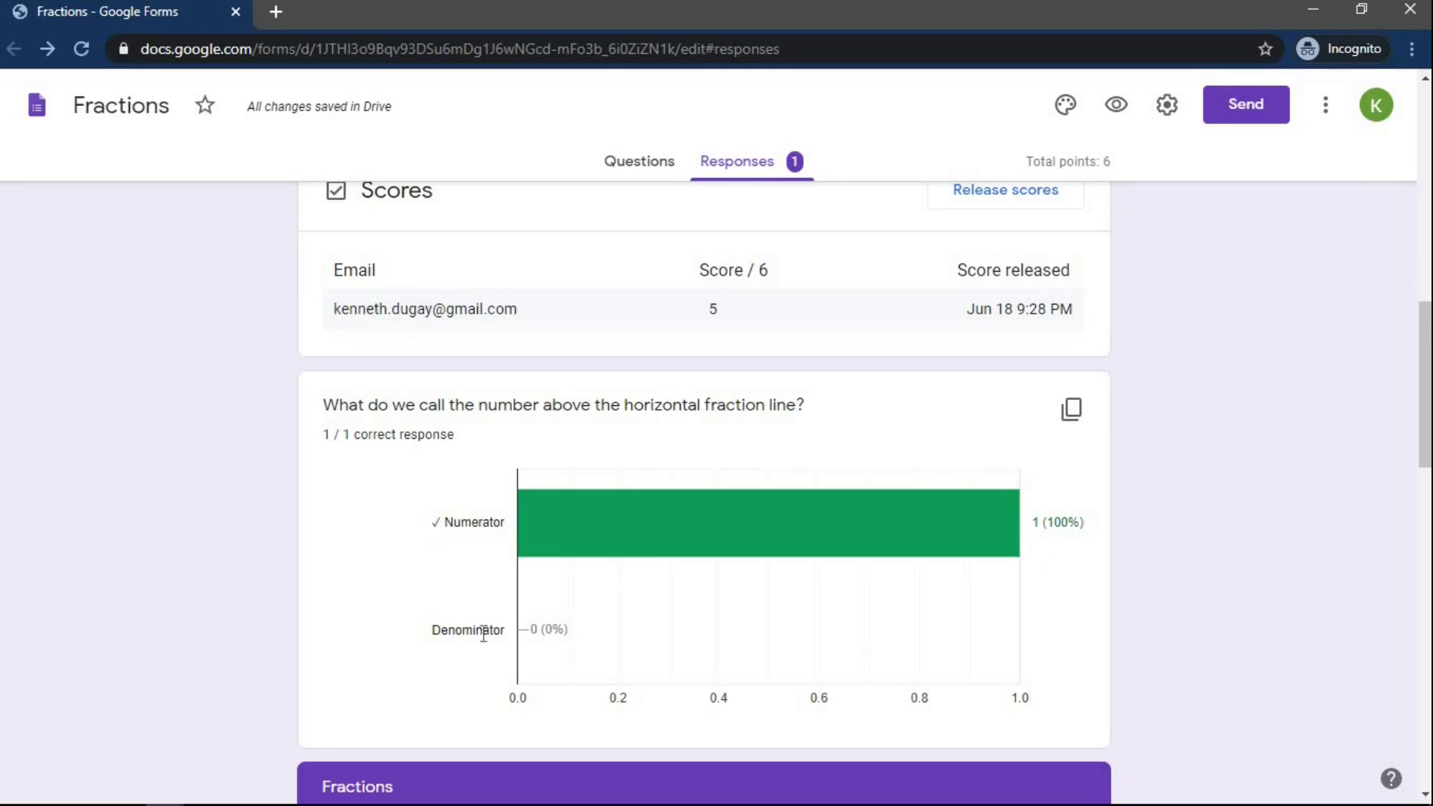
pyautogui.scroll(-10, 458, 583)
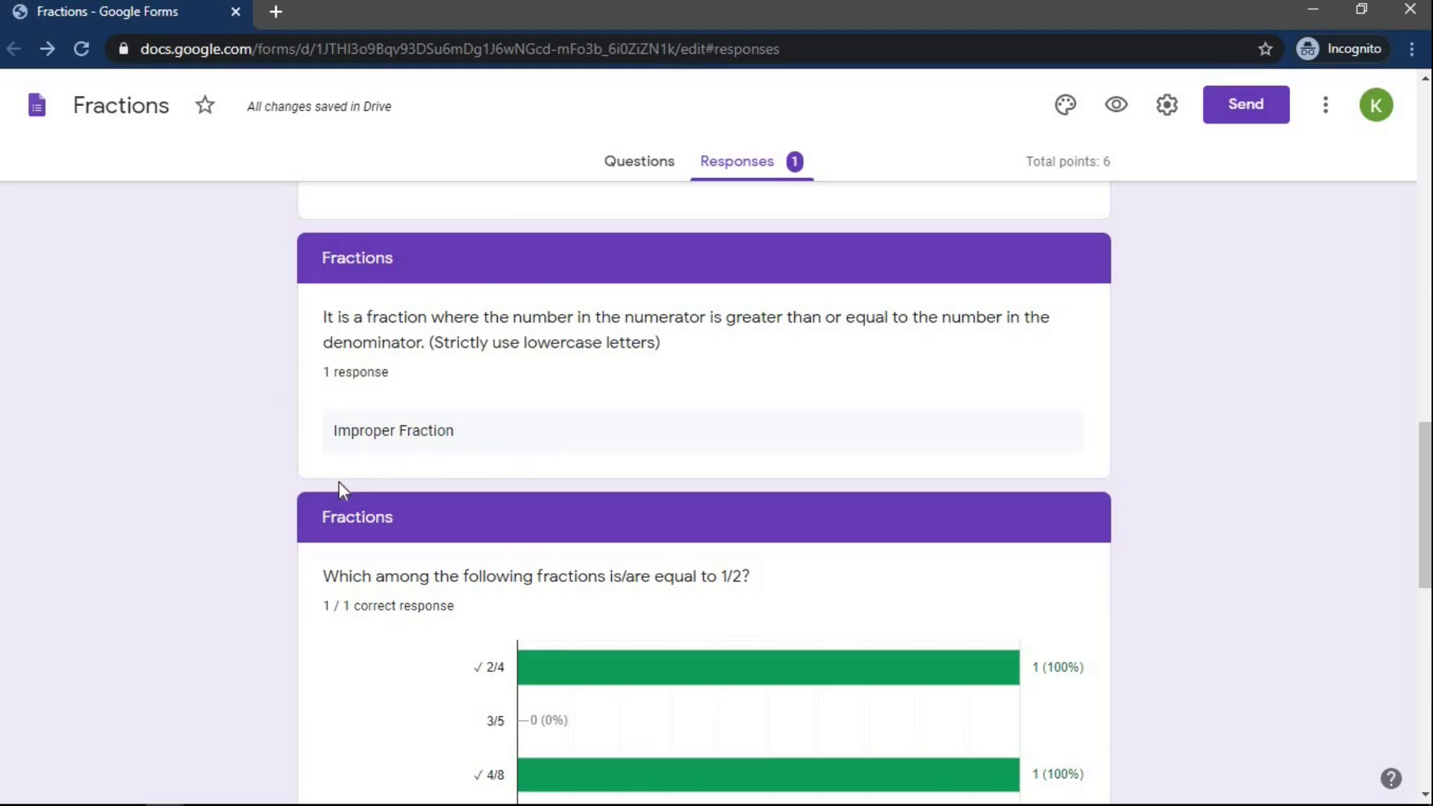
pyautogui.scroll(-10, 280, 487)
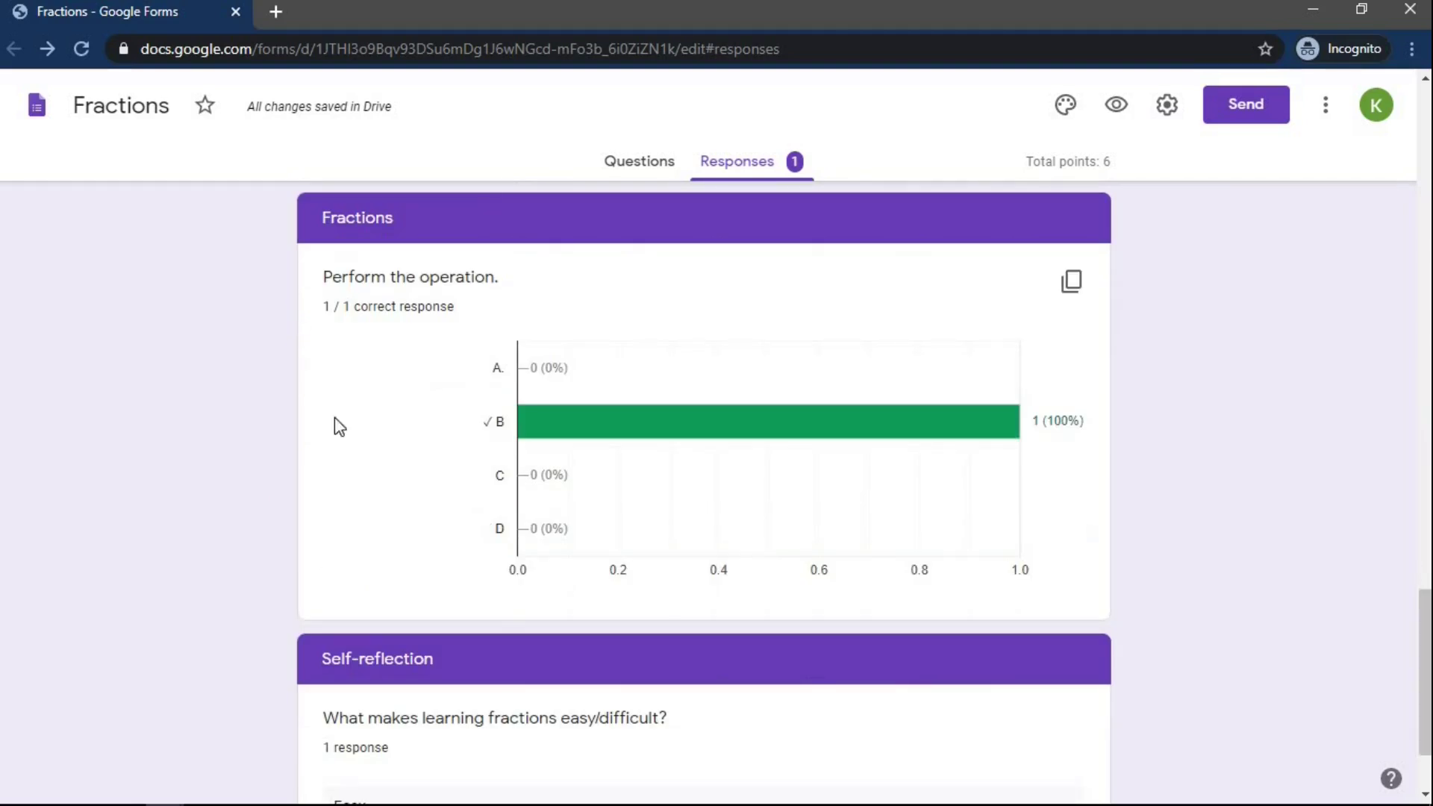
pyautogui.scroll(-2, 470, 439)
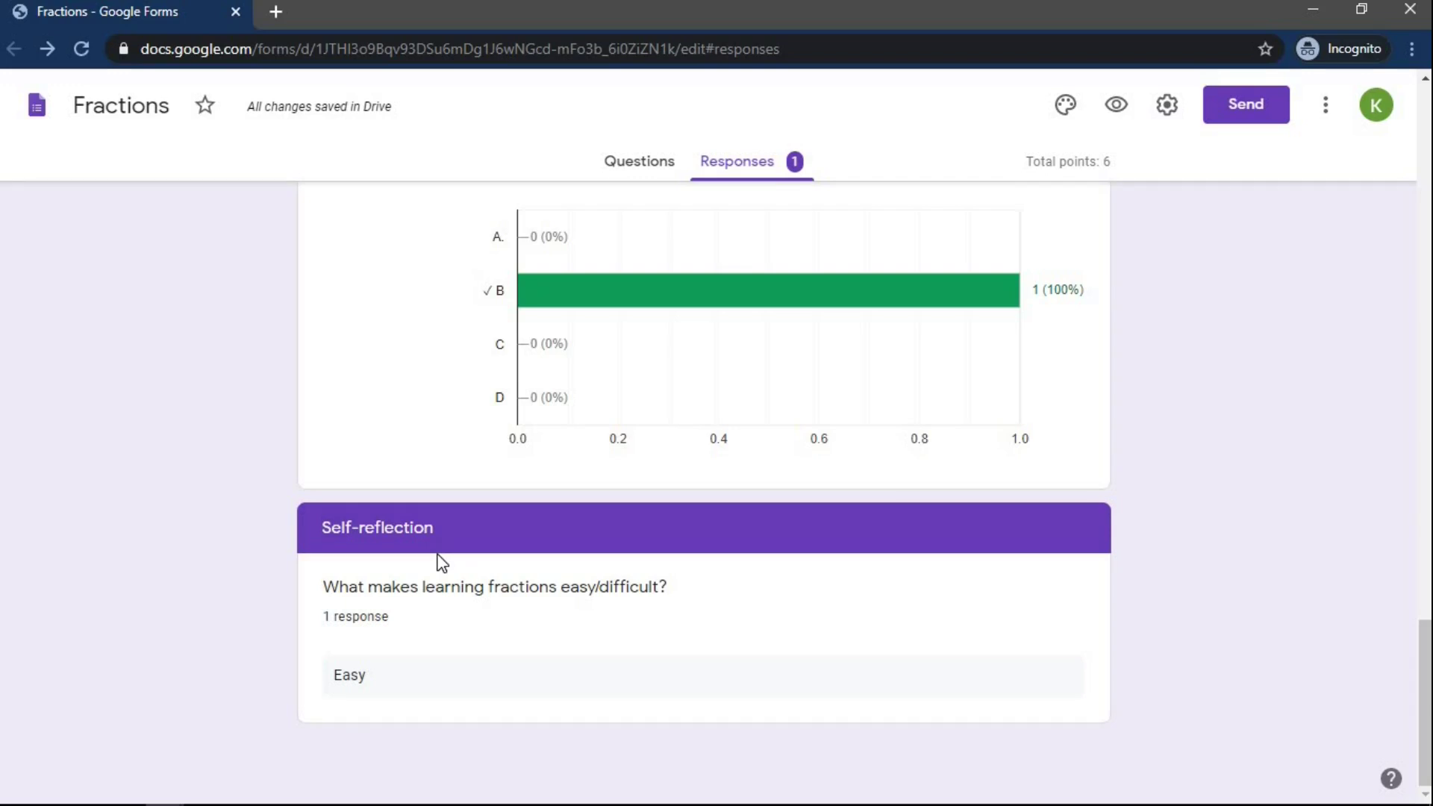
pyautogui.scroll(15, 473, 504)
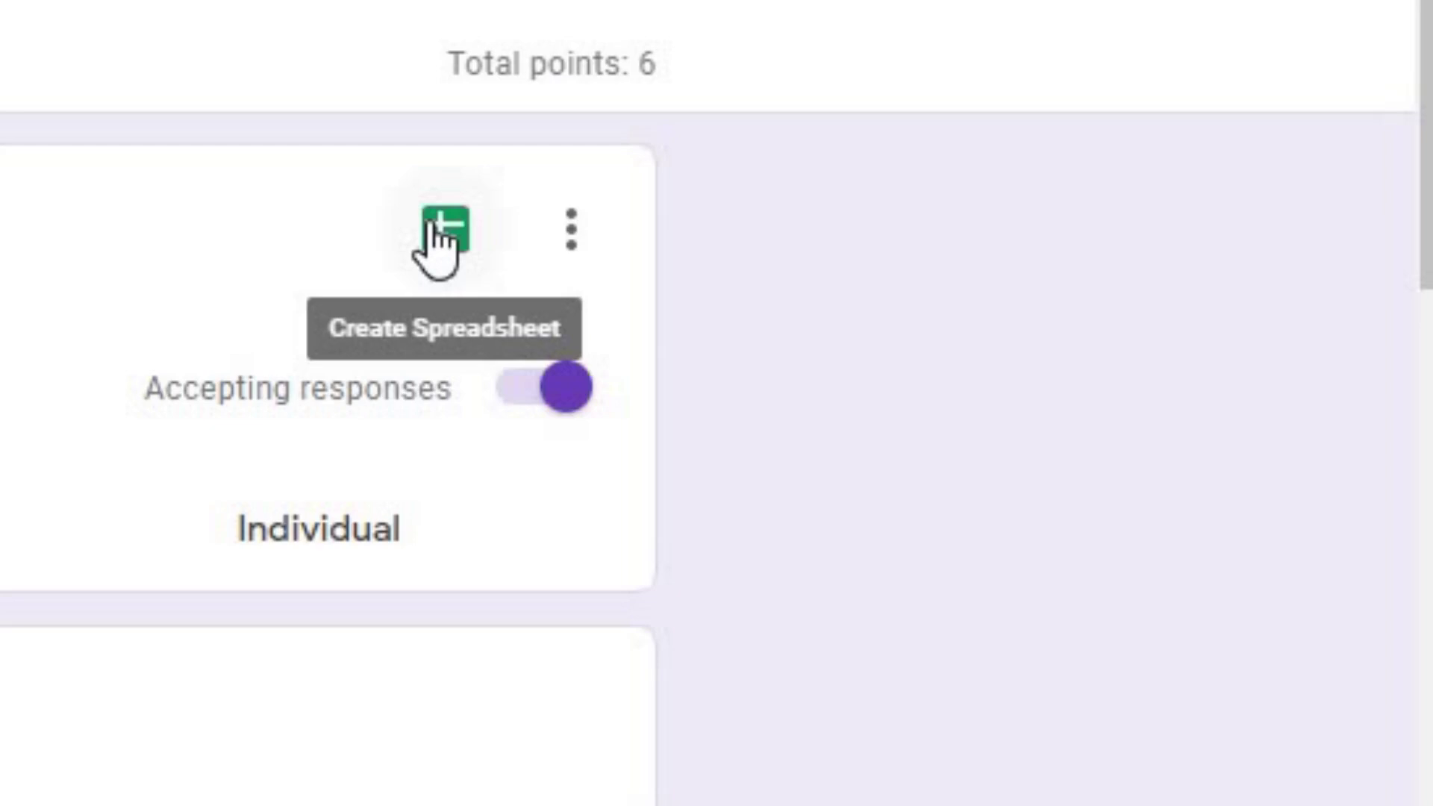
# Link the responses to a new 'Fractions (Responses)' spreadsheet
pyautogui.click(440, 228)
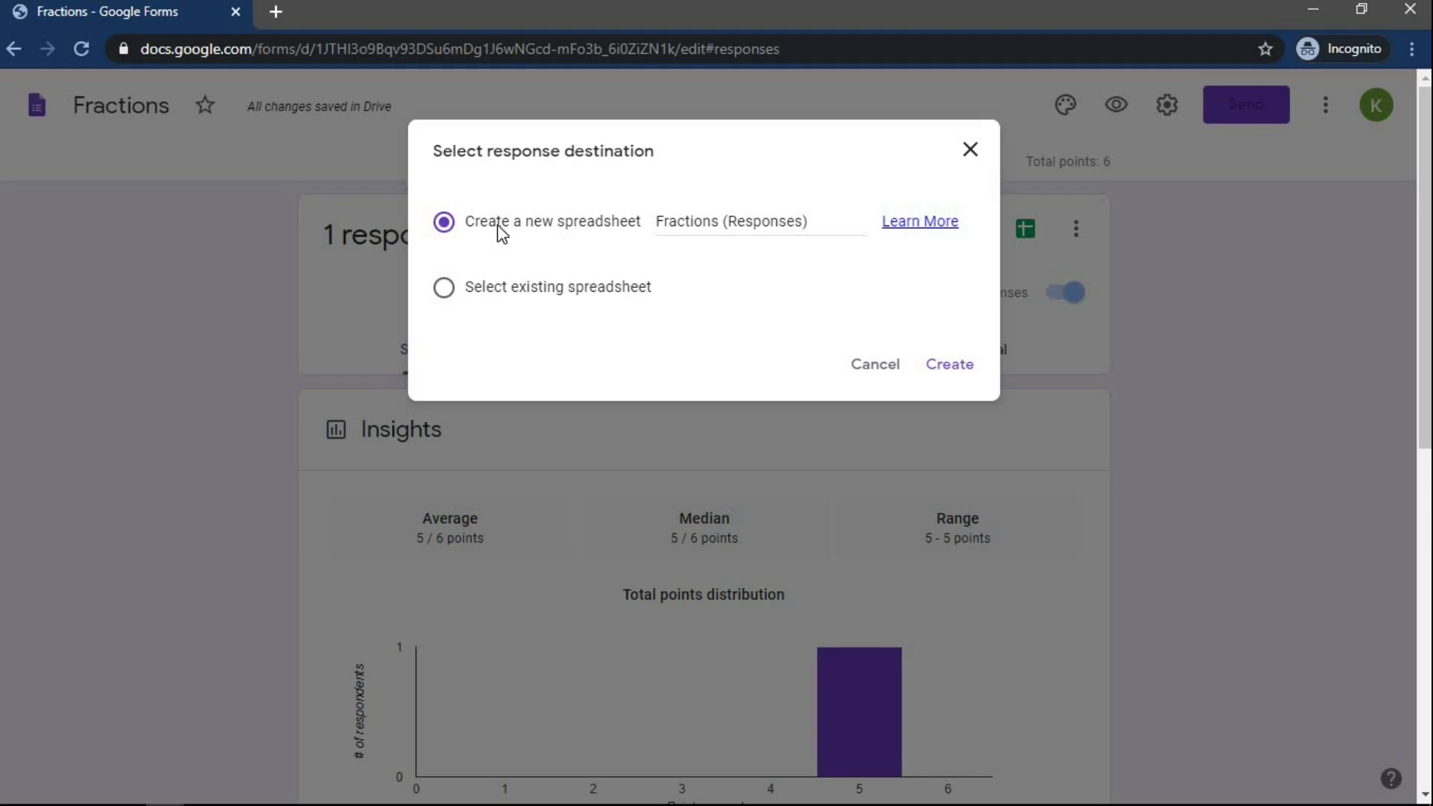
pyautogui.click(957, 365)
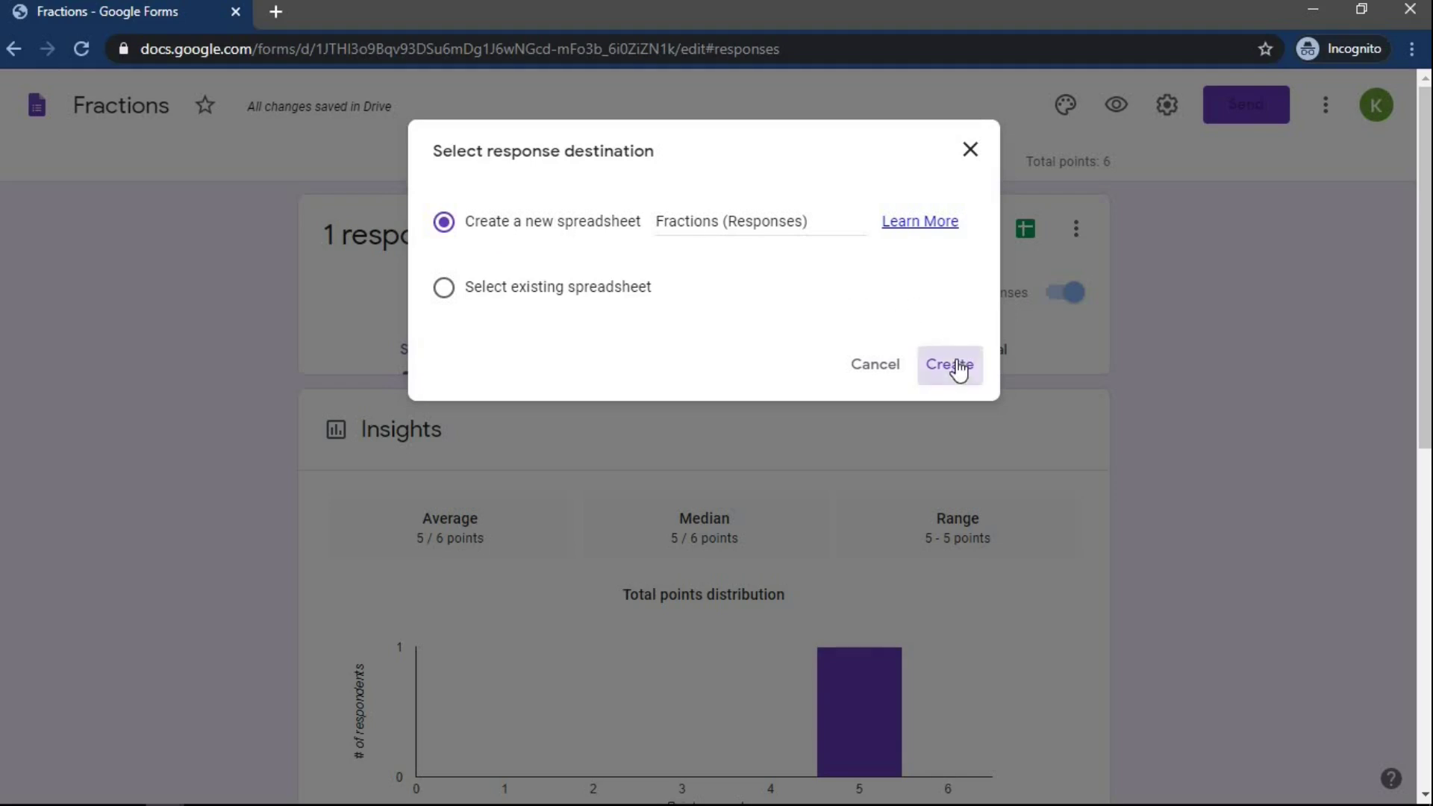